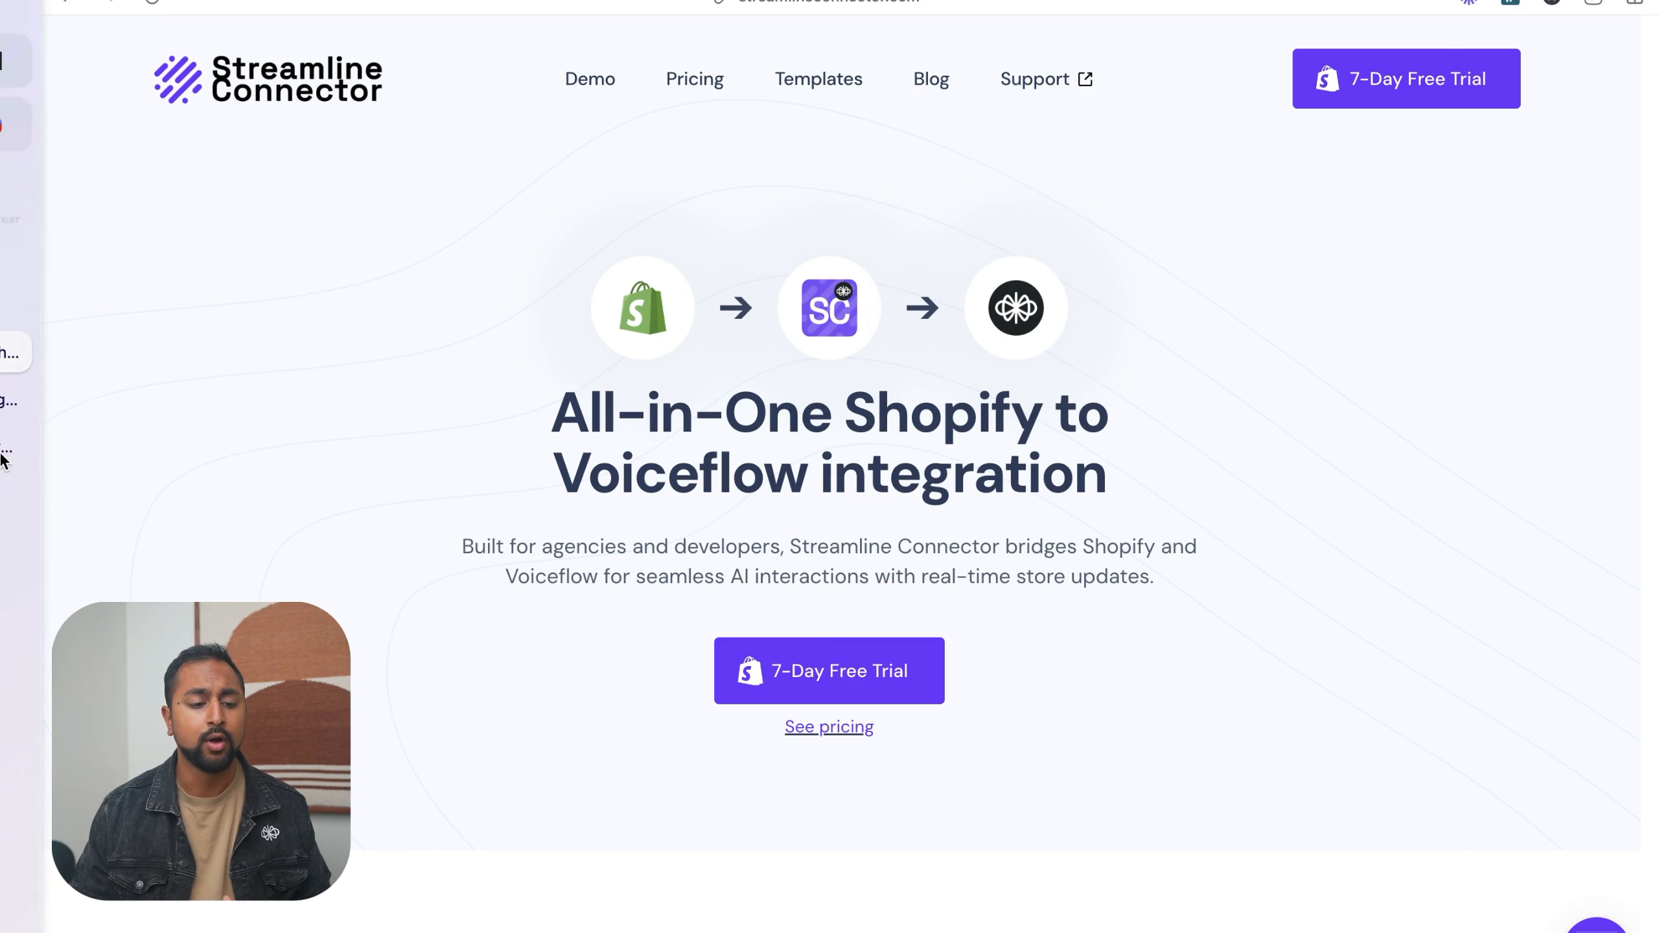
- Switch through the Upload Table Data reference to Voiceflow and open the Voiceflow Ecommerce Agent's knowledge base
mouse_move(3, 460)
click(122, 309)
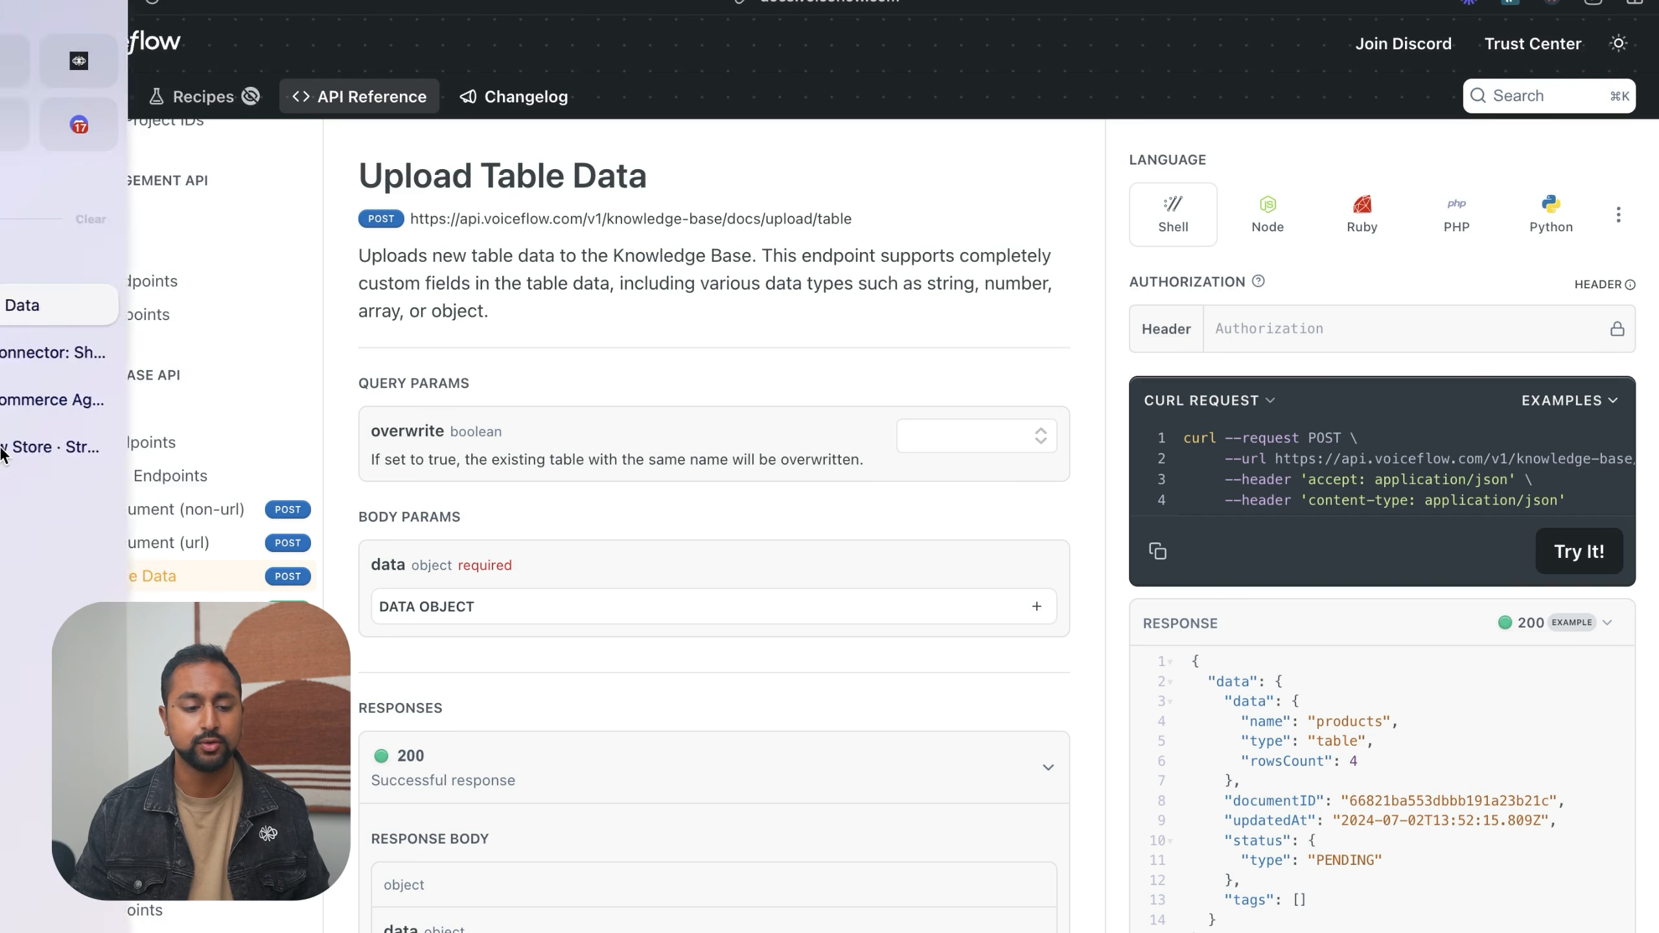
click(104, 408)
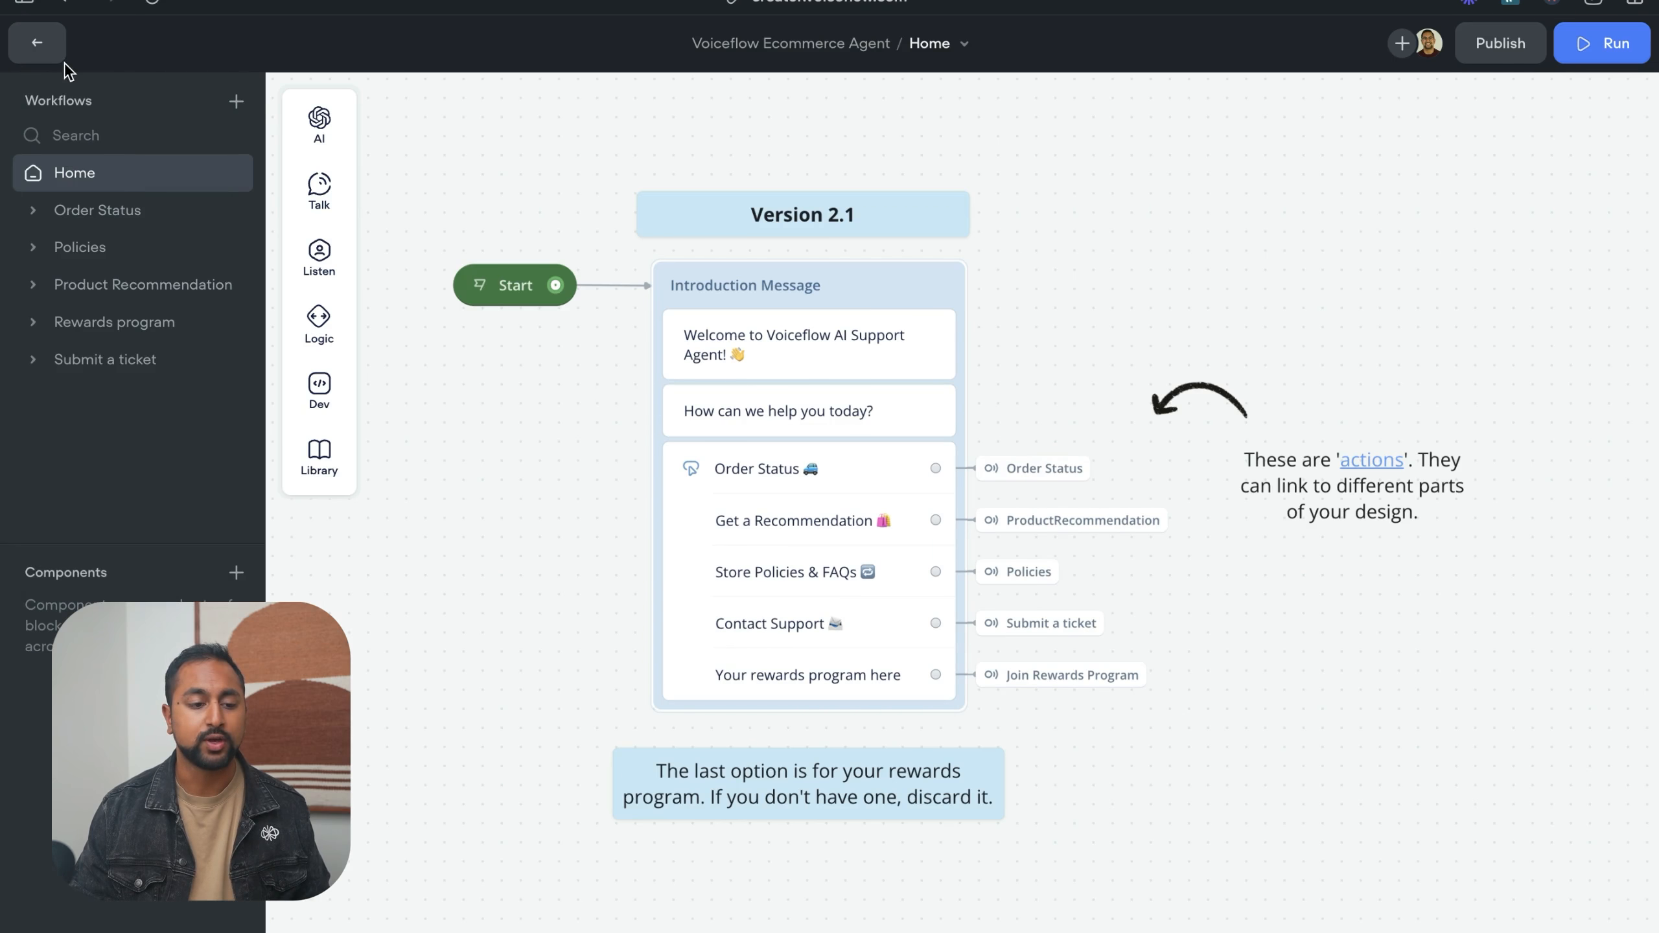
click(60, 58)
click(191, 182)
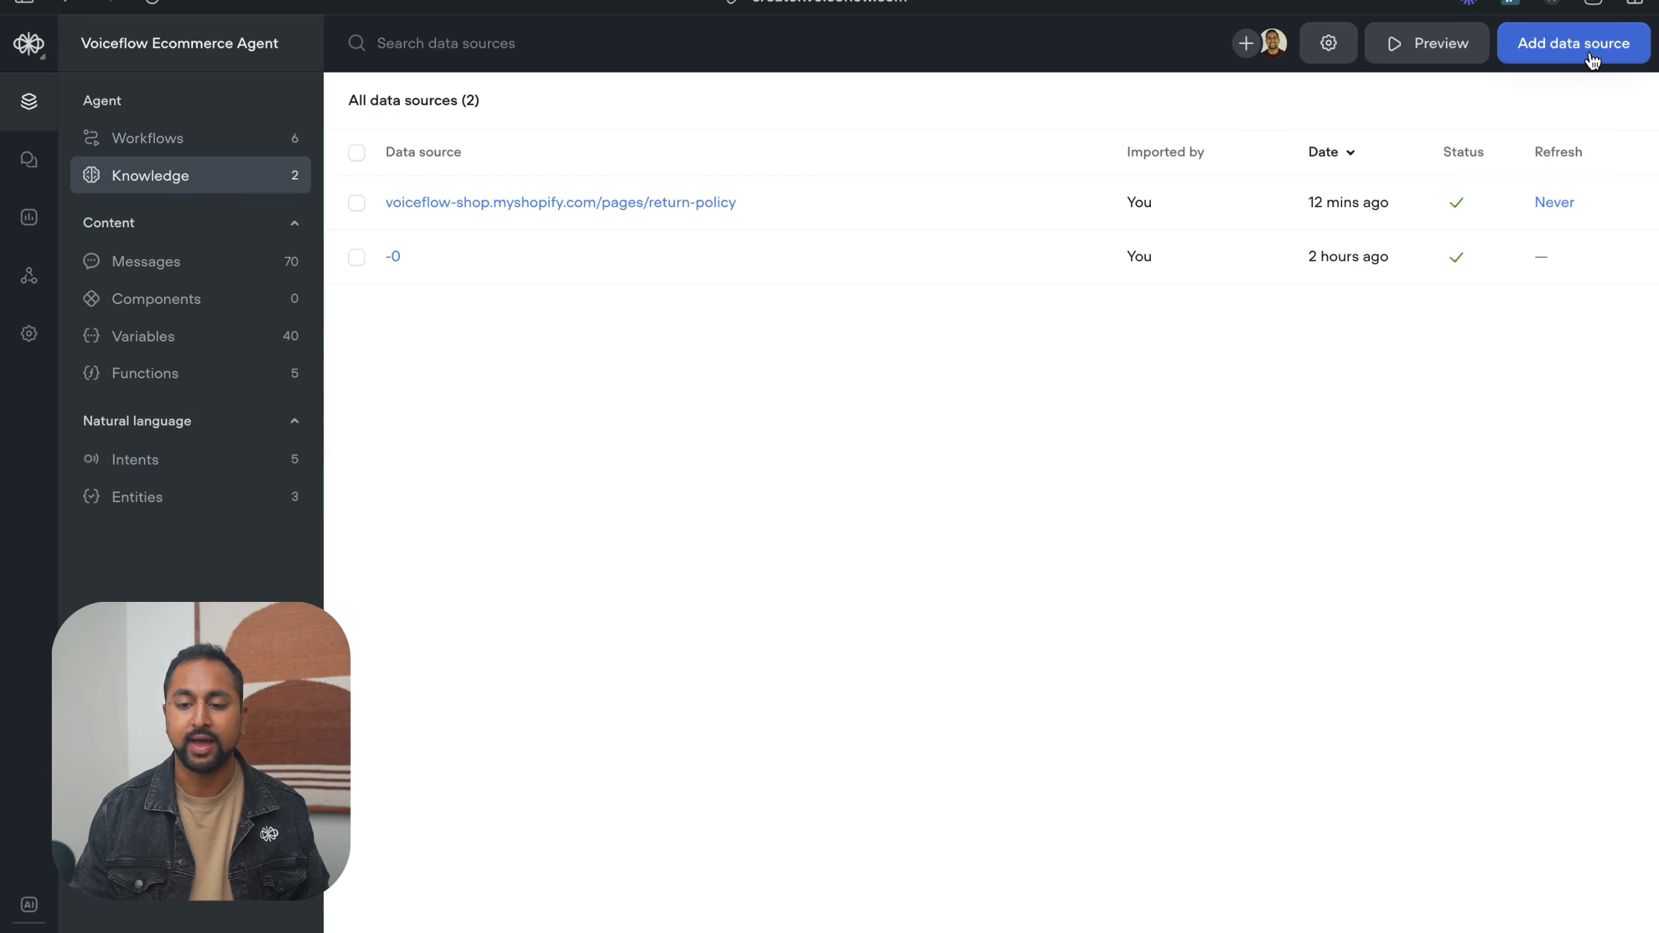
- Look at the URL import form for adding a knowledge base data source and close it without importing
click(1592, 61)
click(1539, 91)
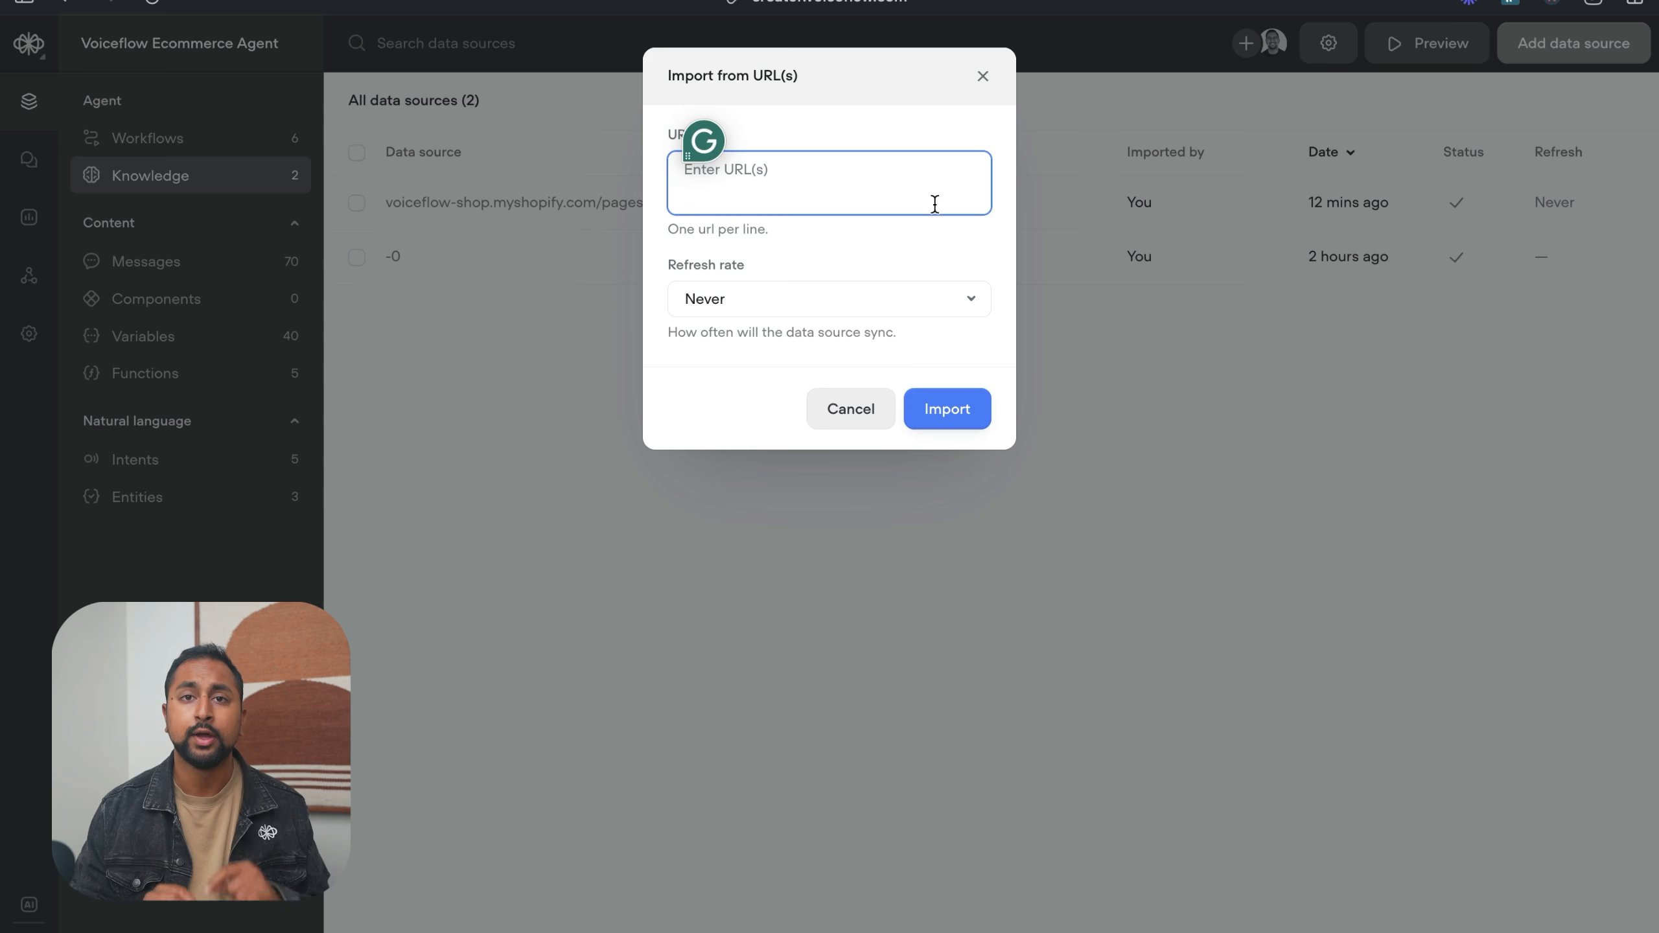
click(982, 76)
- Review the Upload Table Data API reference and return to the Streamline Connector website
mouse_move(4, 310)
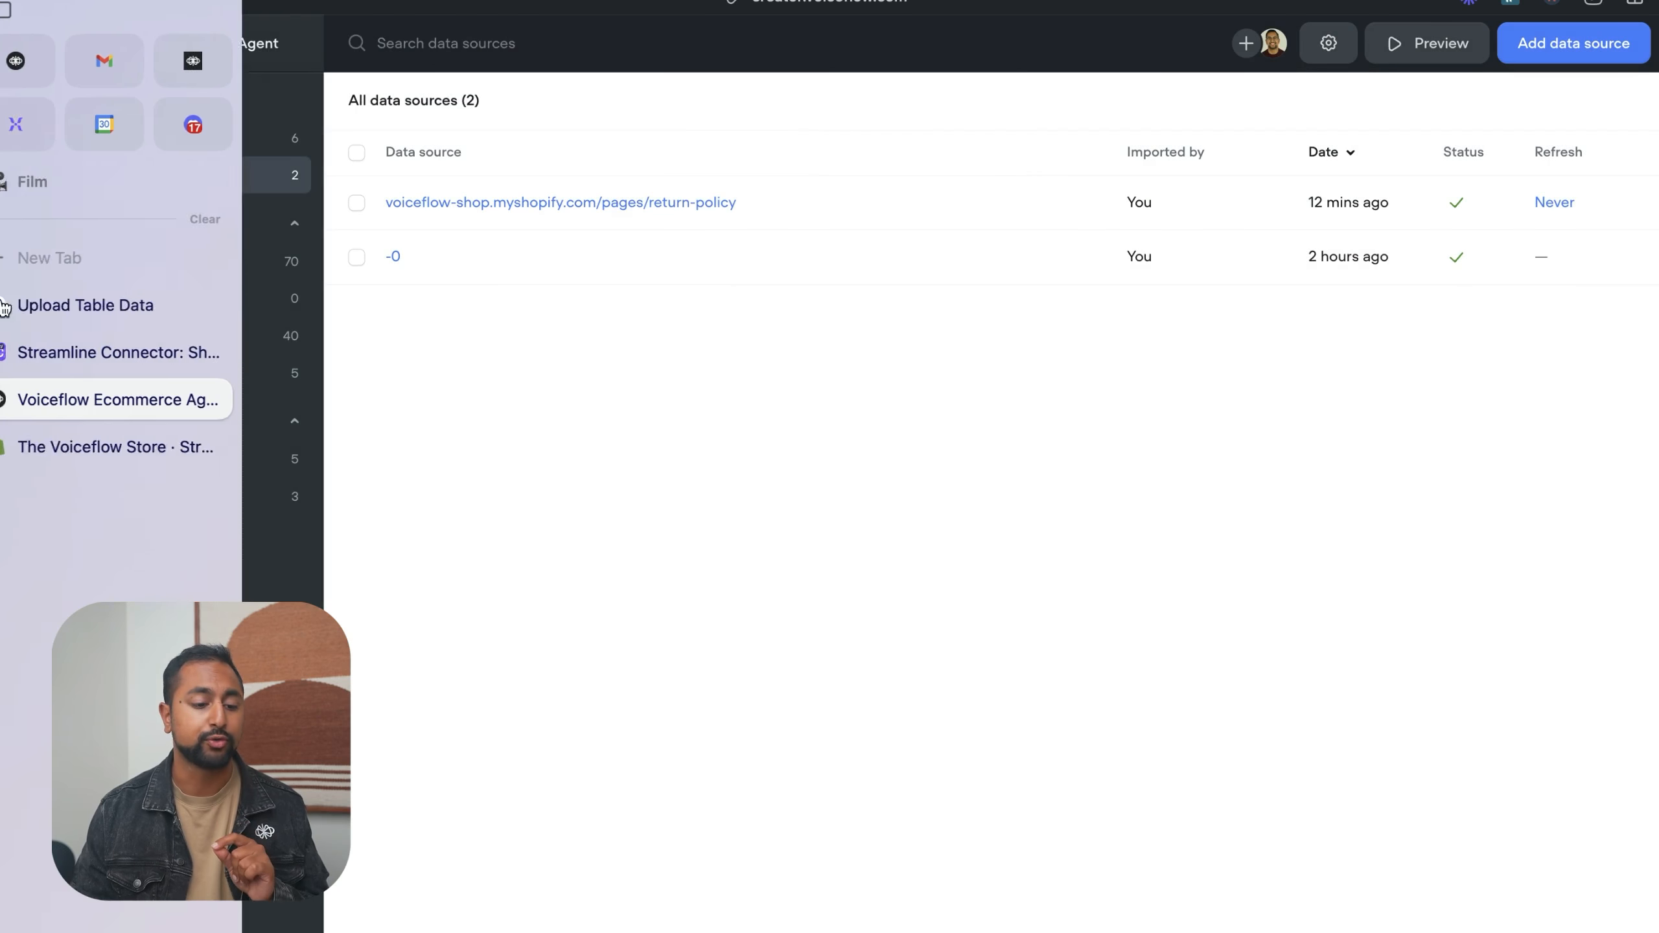
click(163, 308)
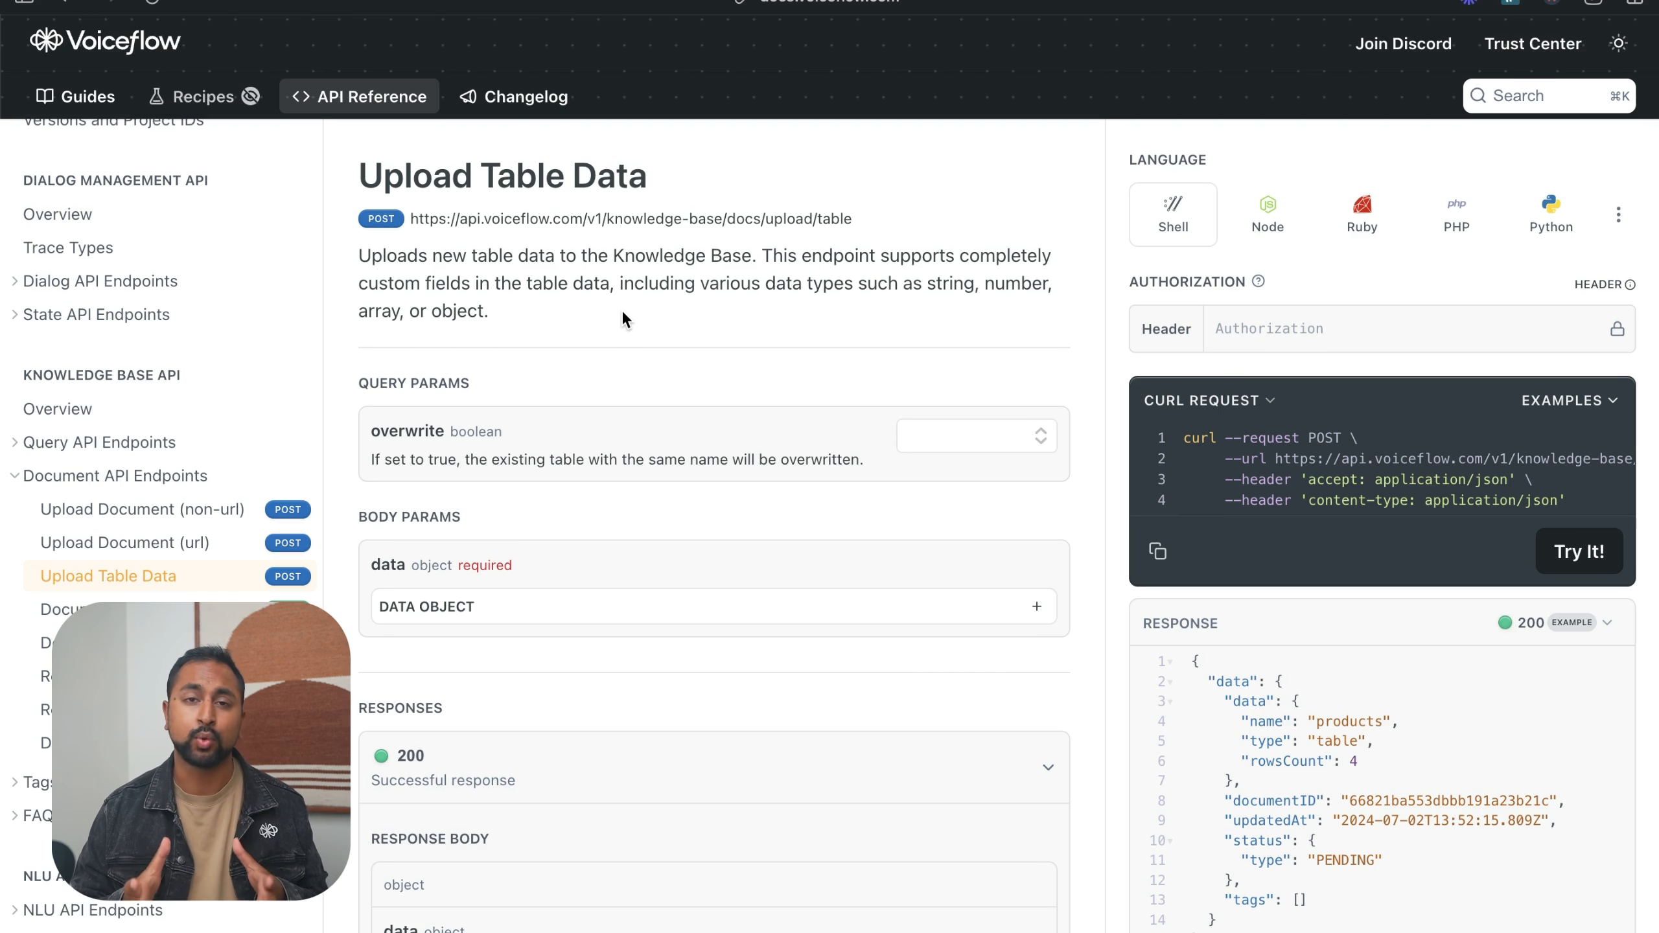
mouse_move(7, 333)
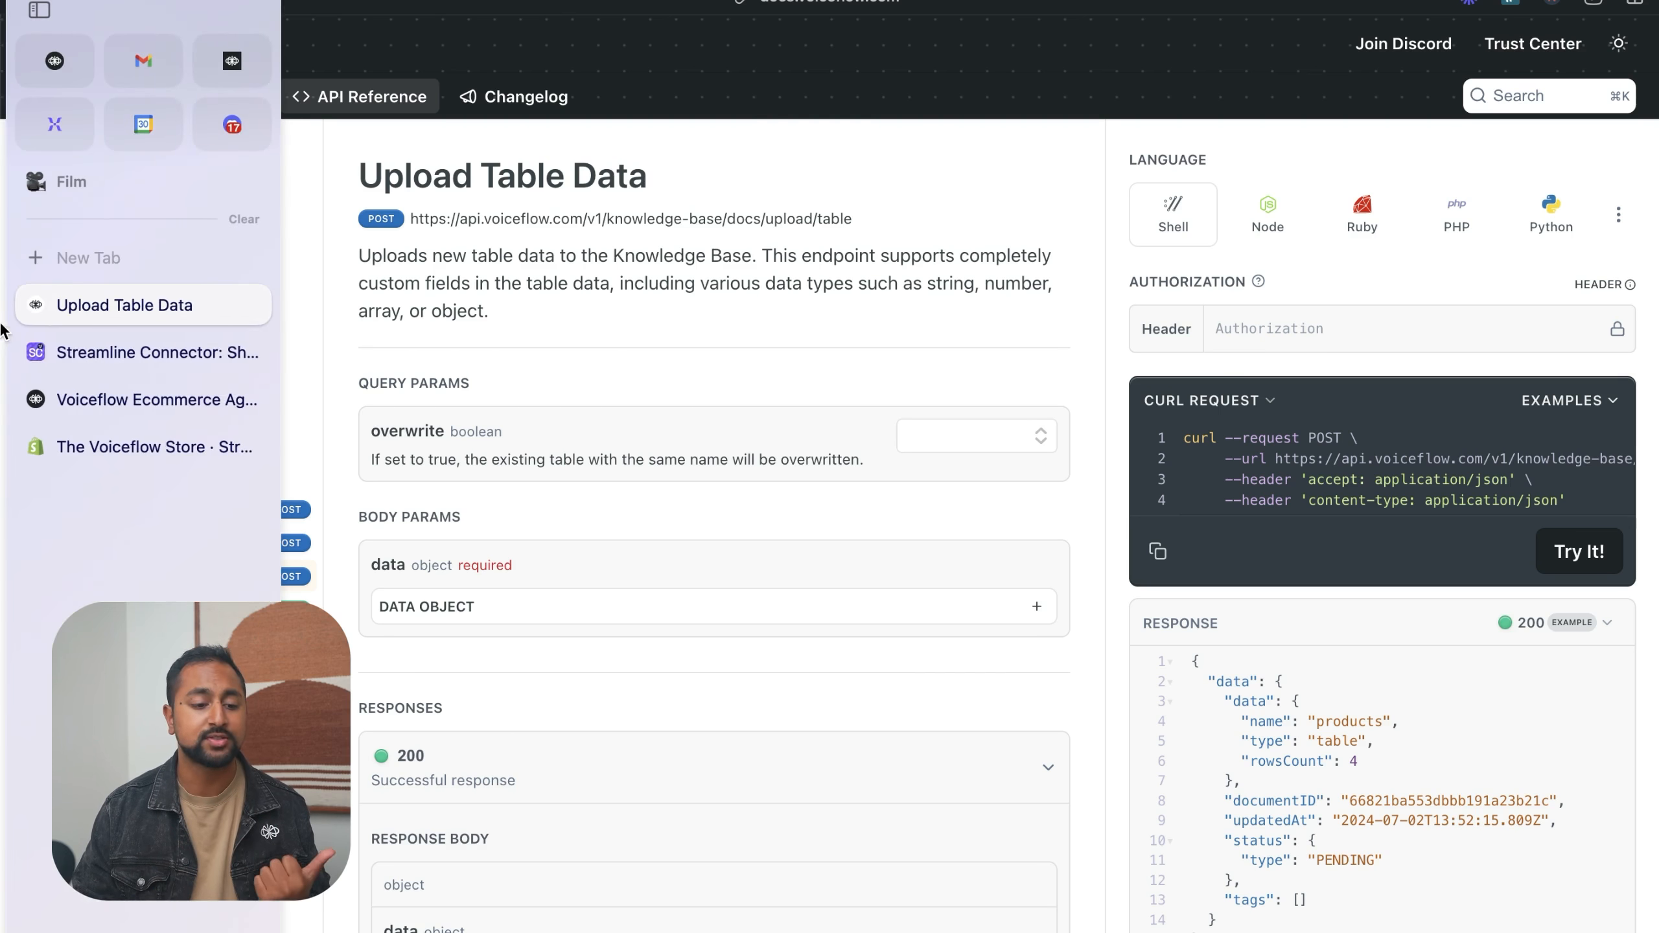
click(82, 356)
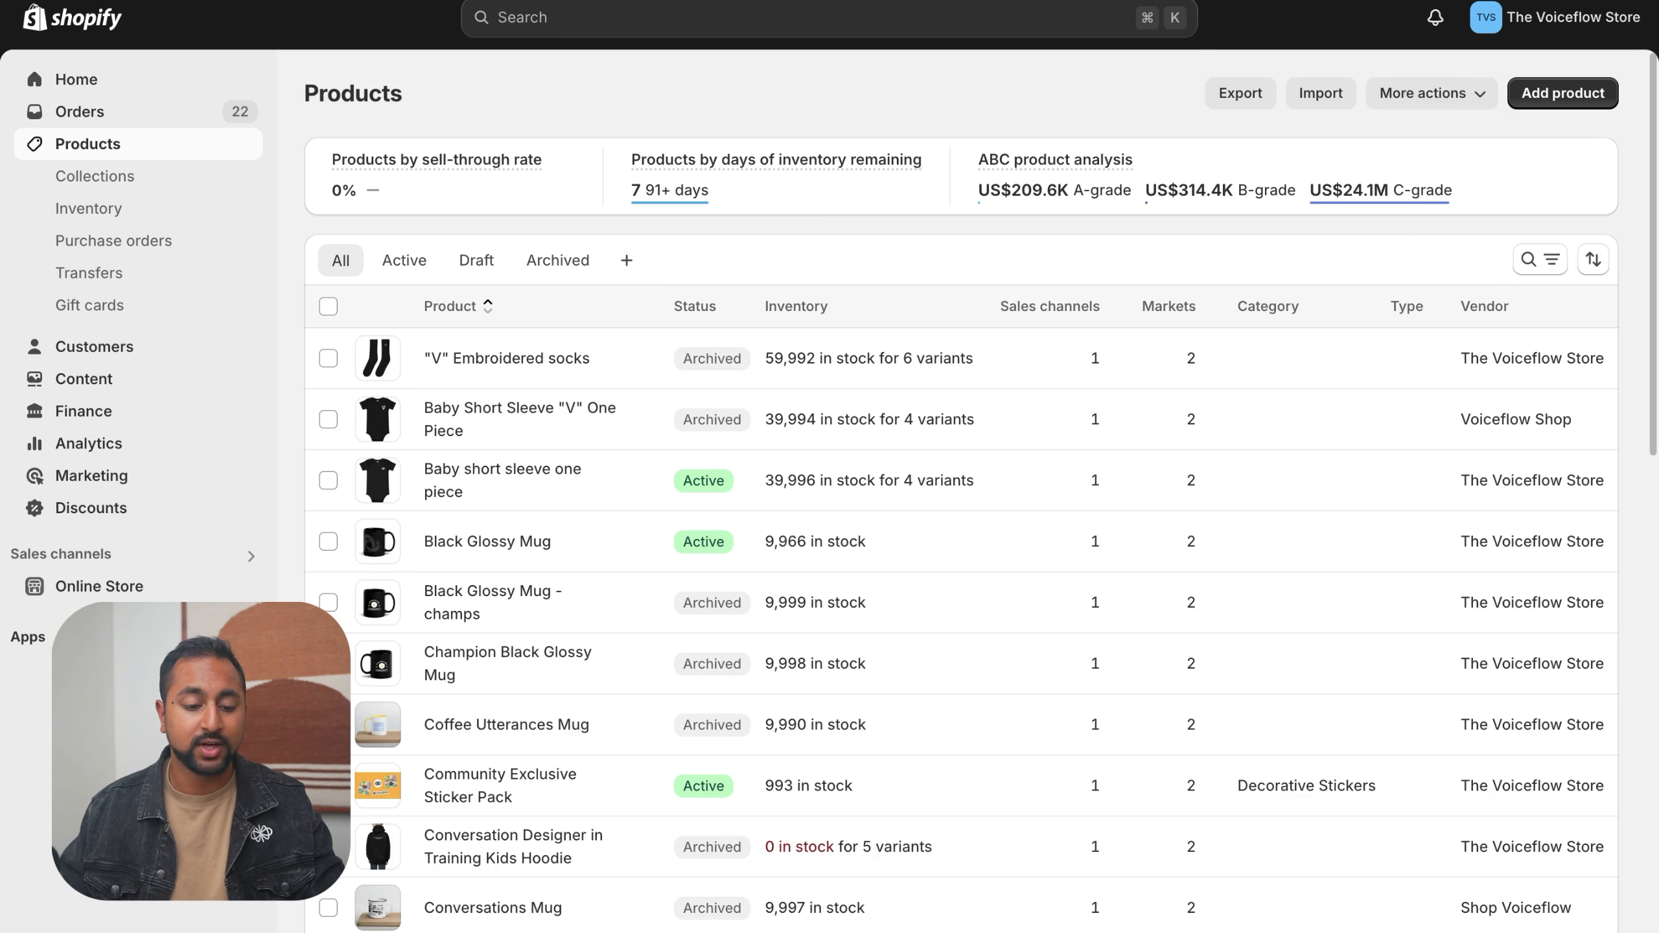
- Search the Shopify apps for "streamline connect" and install Streamline Connector Voiceflow on the store
click(27, 636)
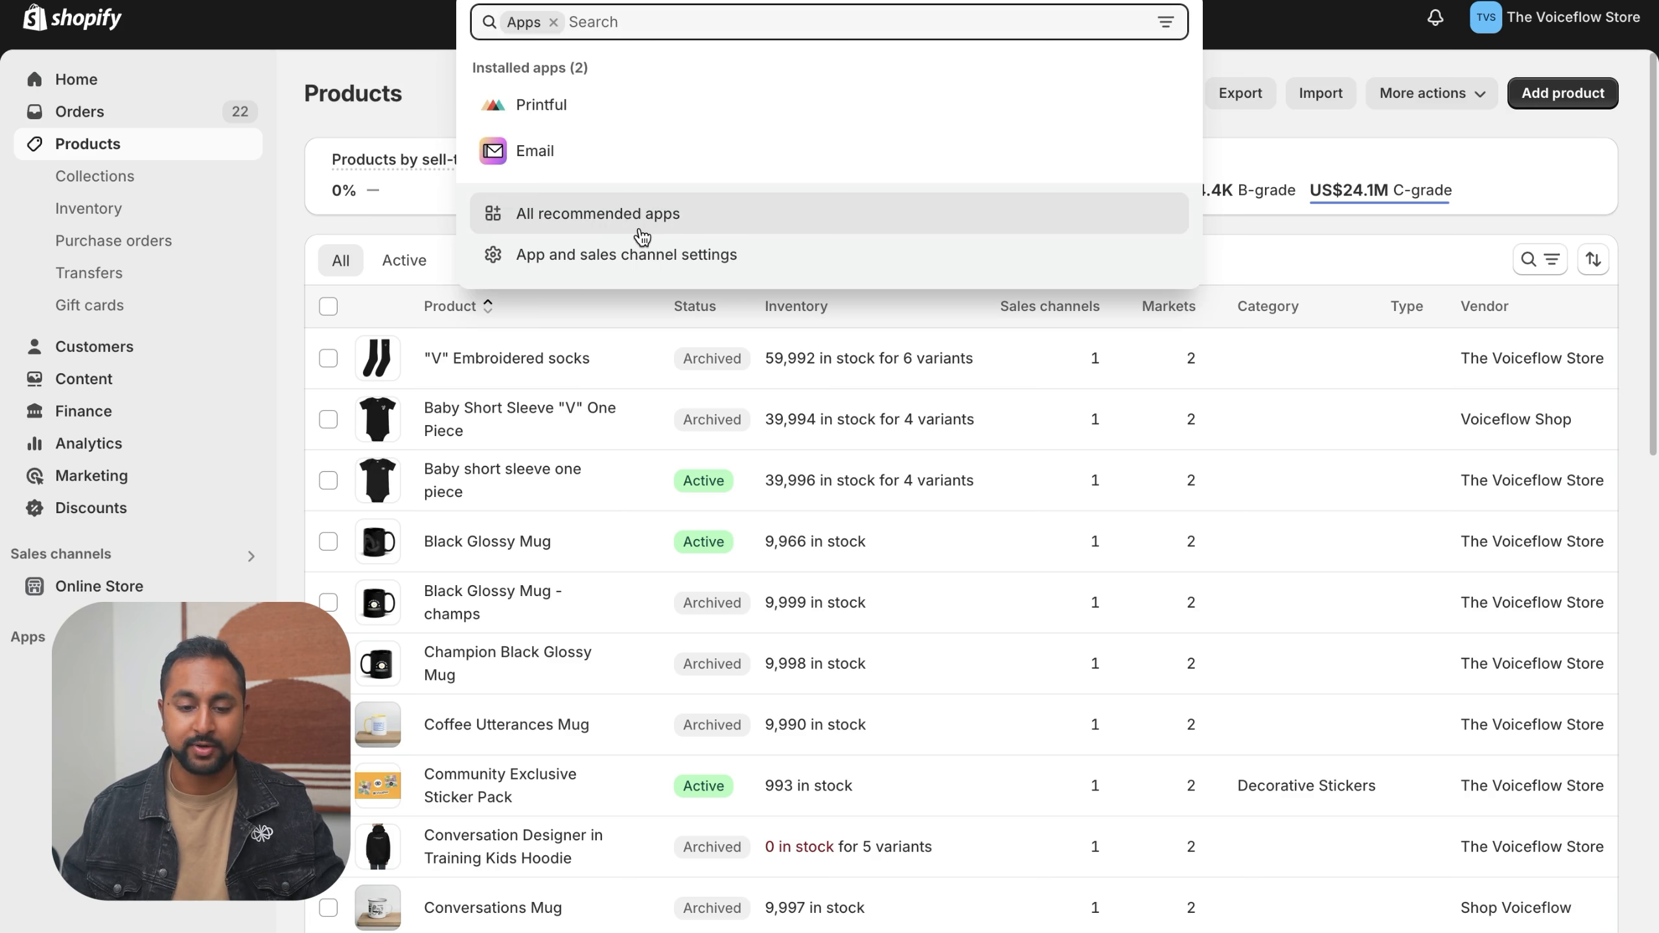
text(streamline connect)
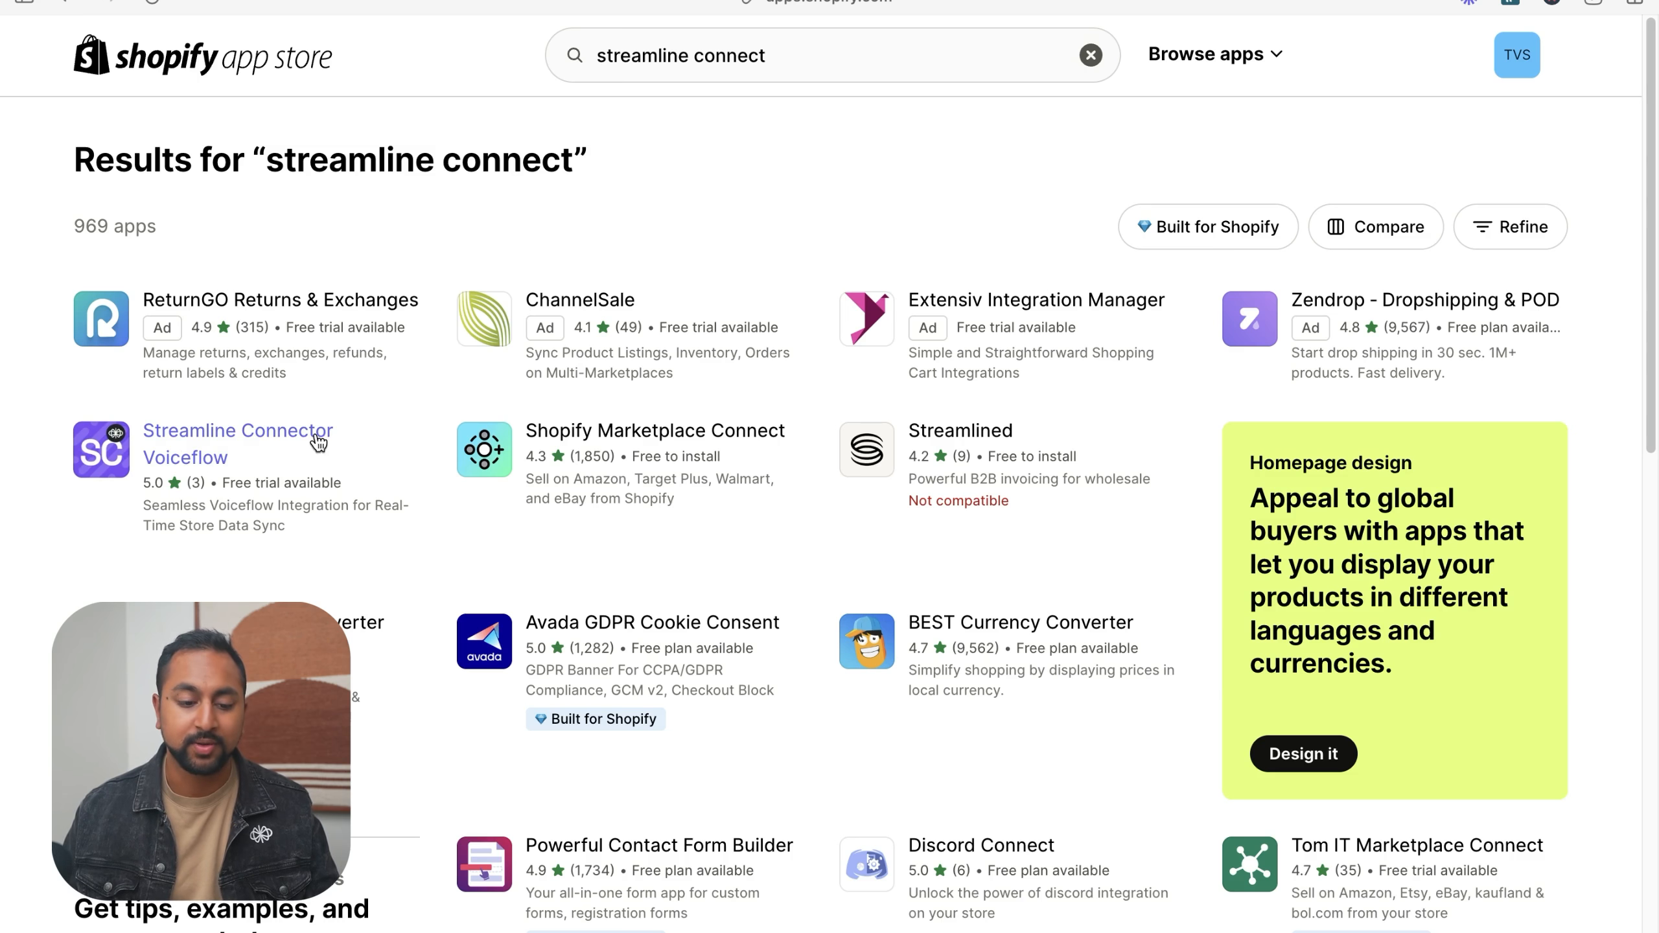
click(217, 461)
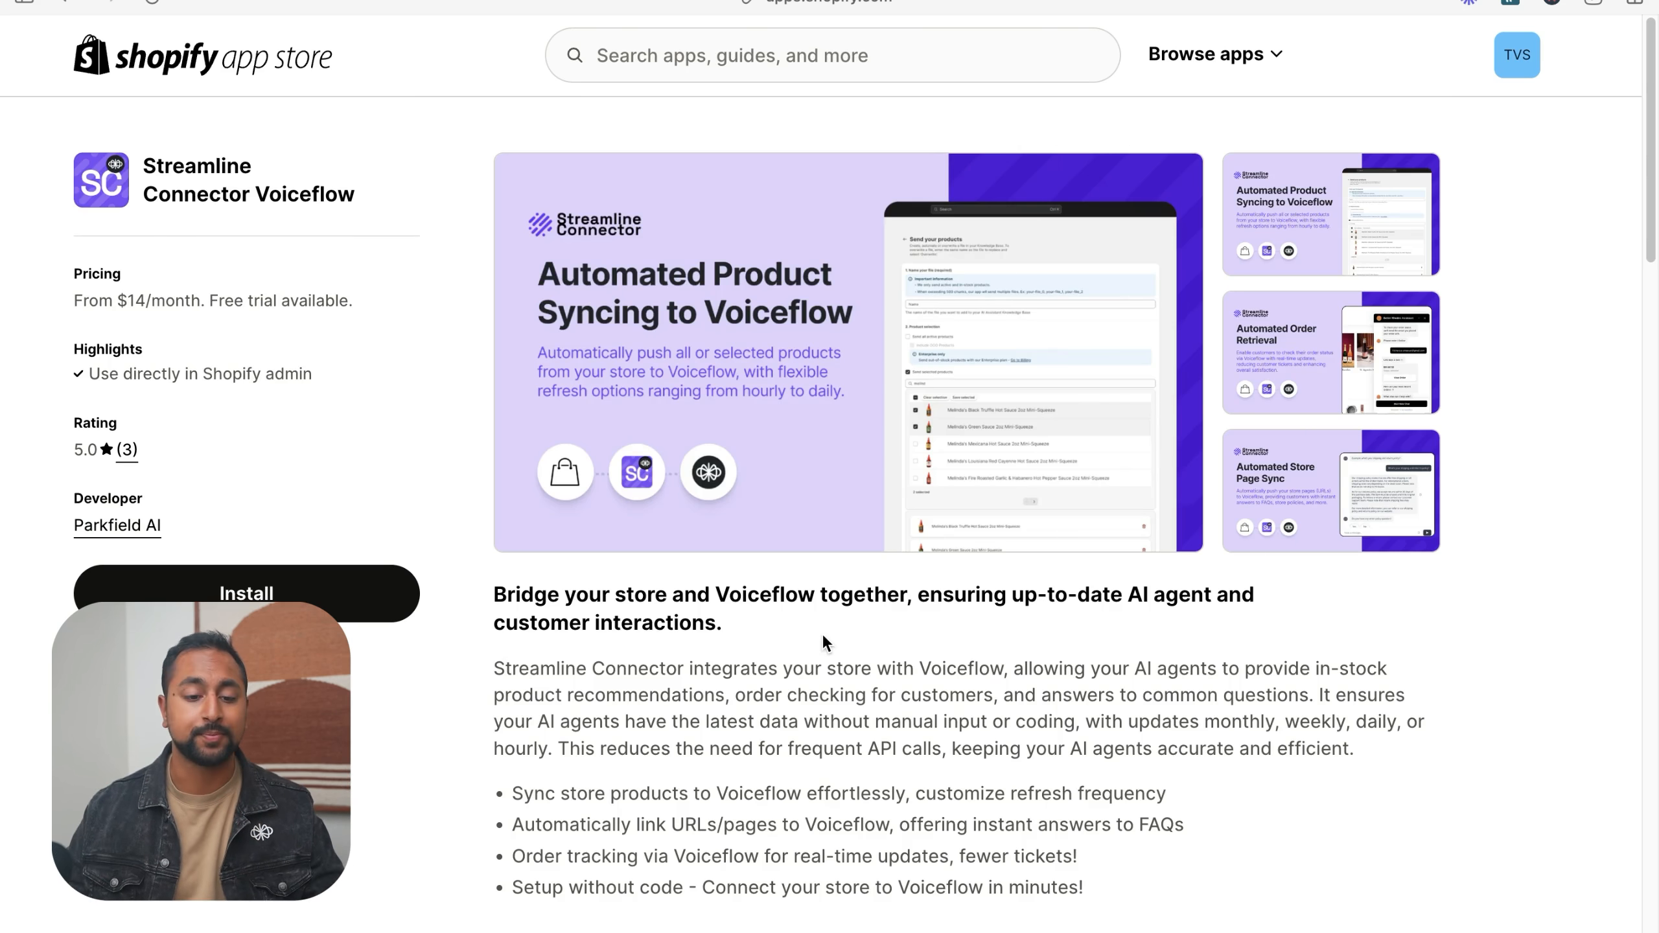
click(581, 384)
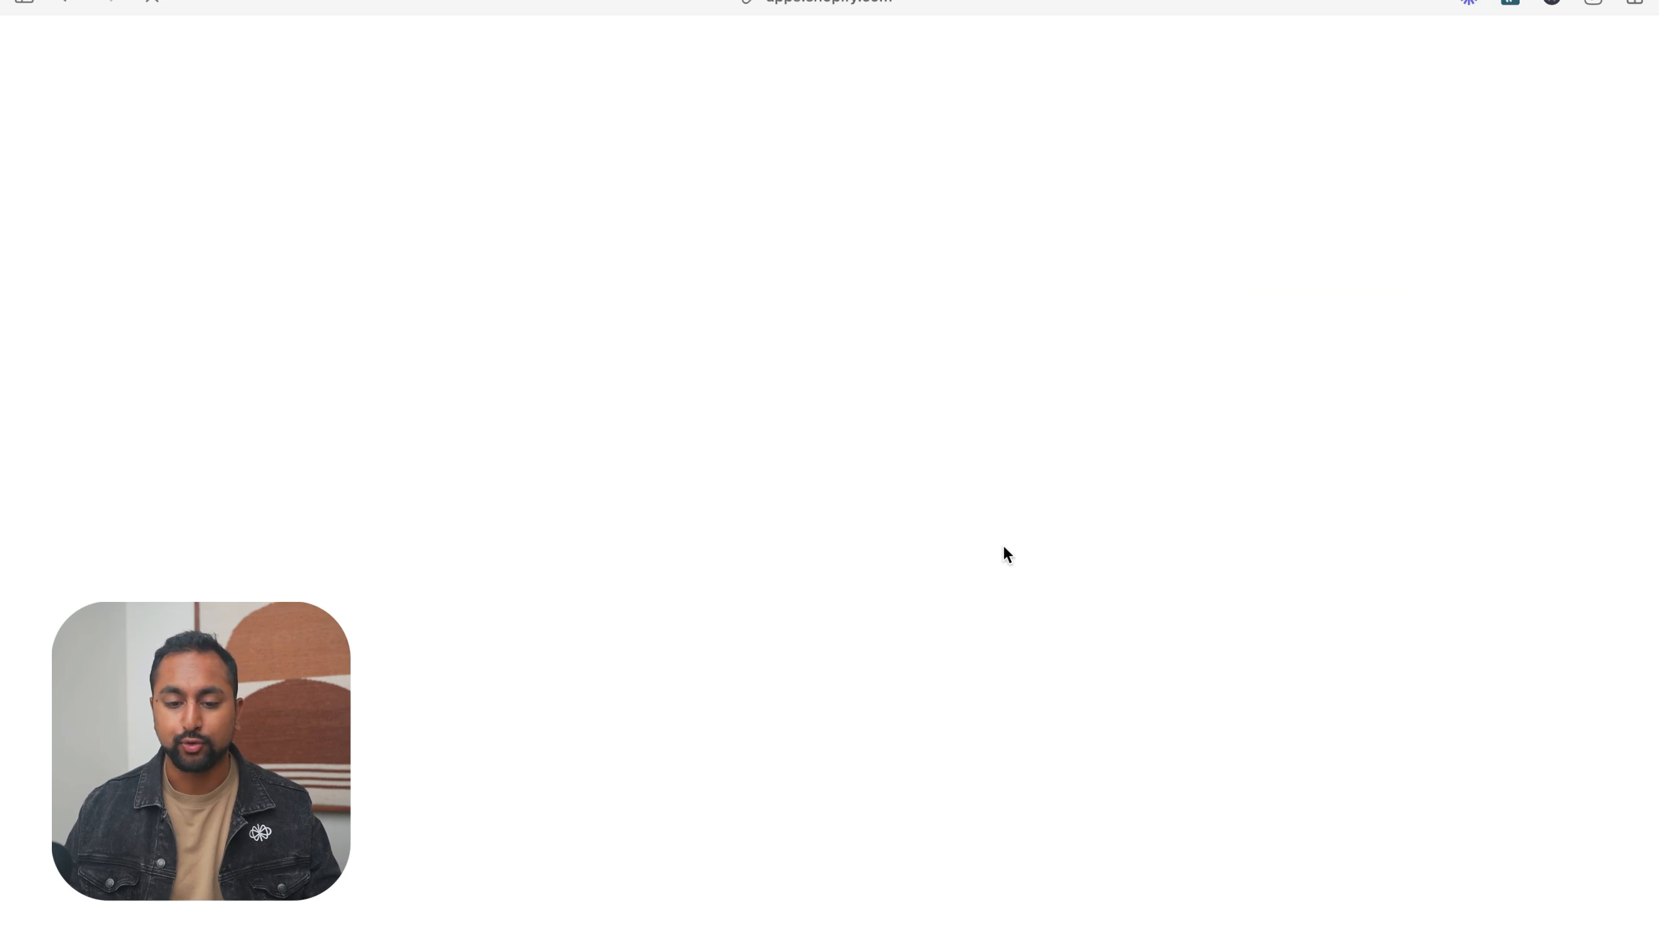
click(1262, 577)
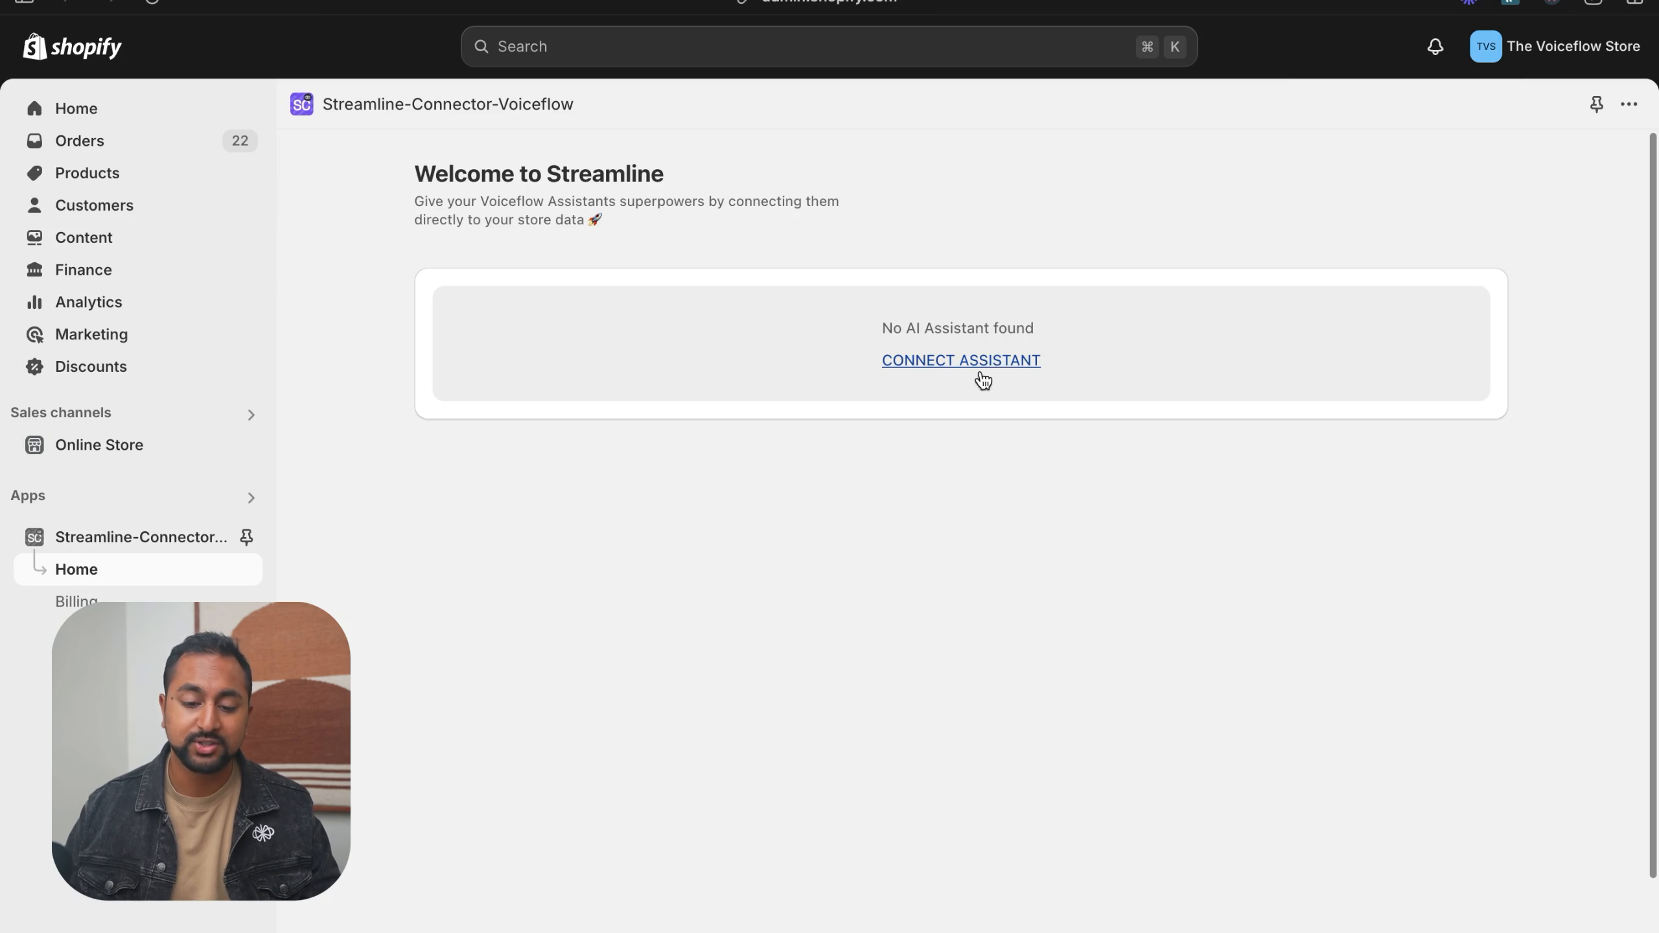
- Start connecting a new AI assistant and name the chatbot "Voiceflow Ecommerce Agent" after the Voiceflow project
click(996, 361)
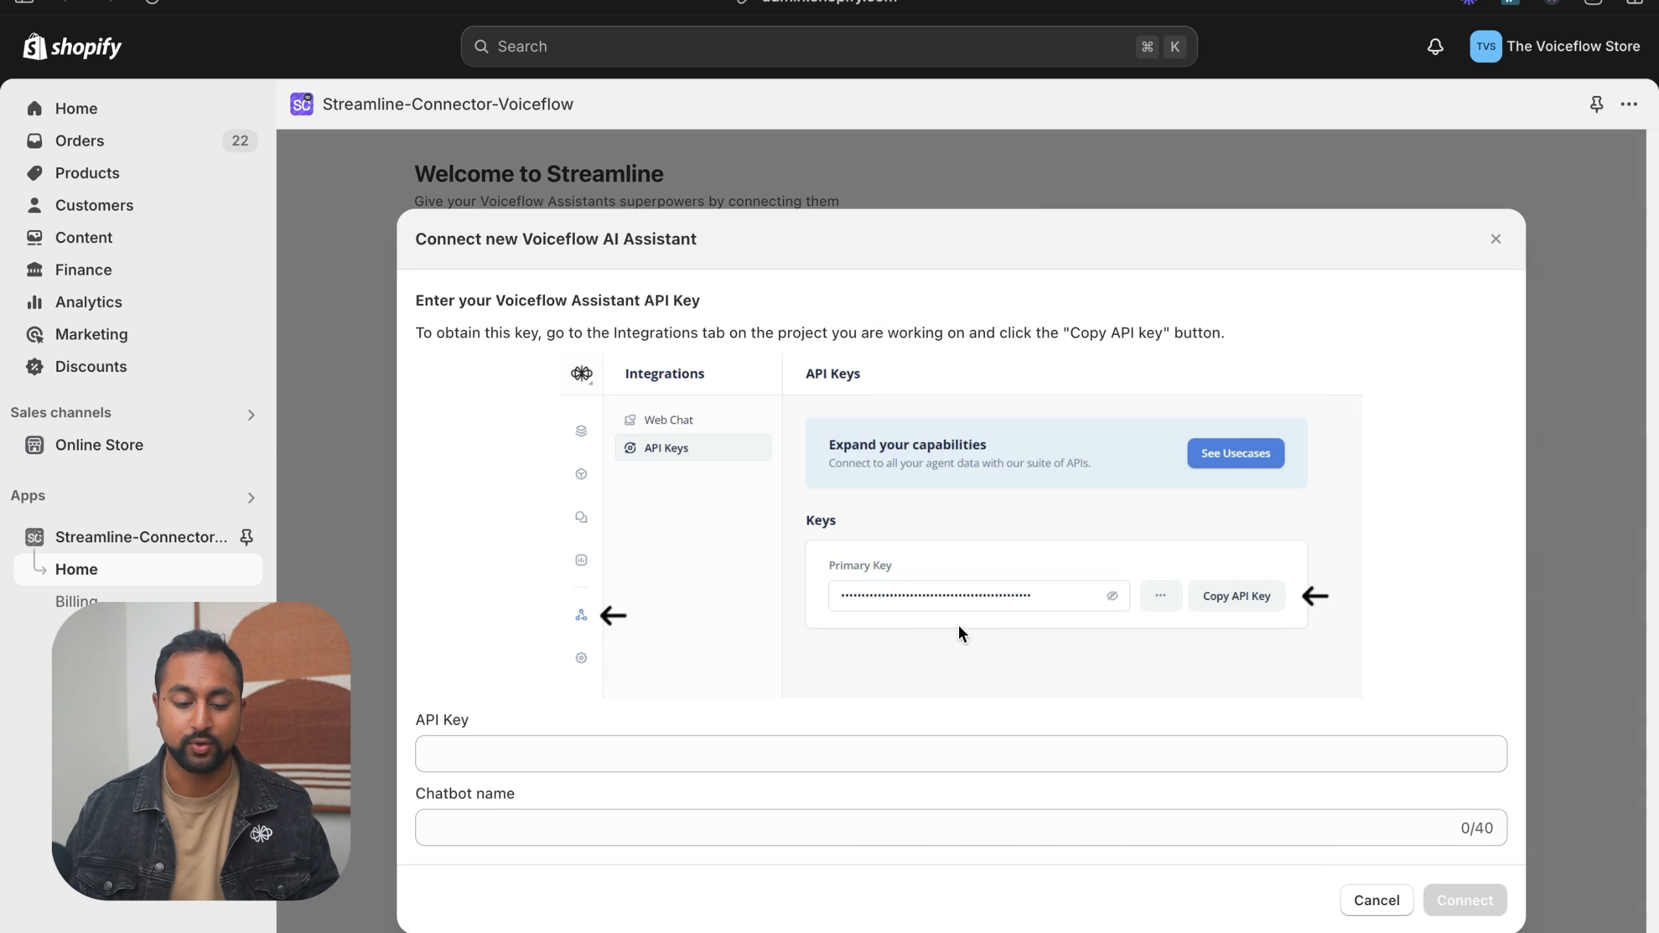
mouse_move(5, 495)
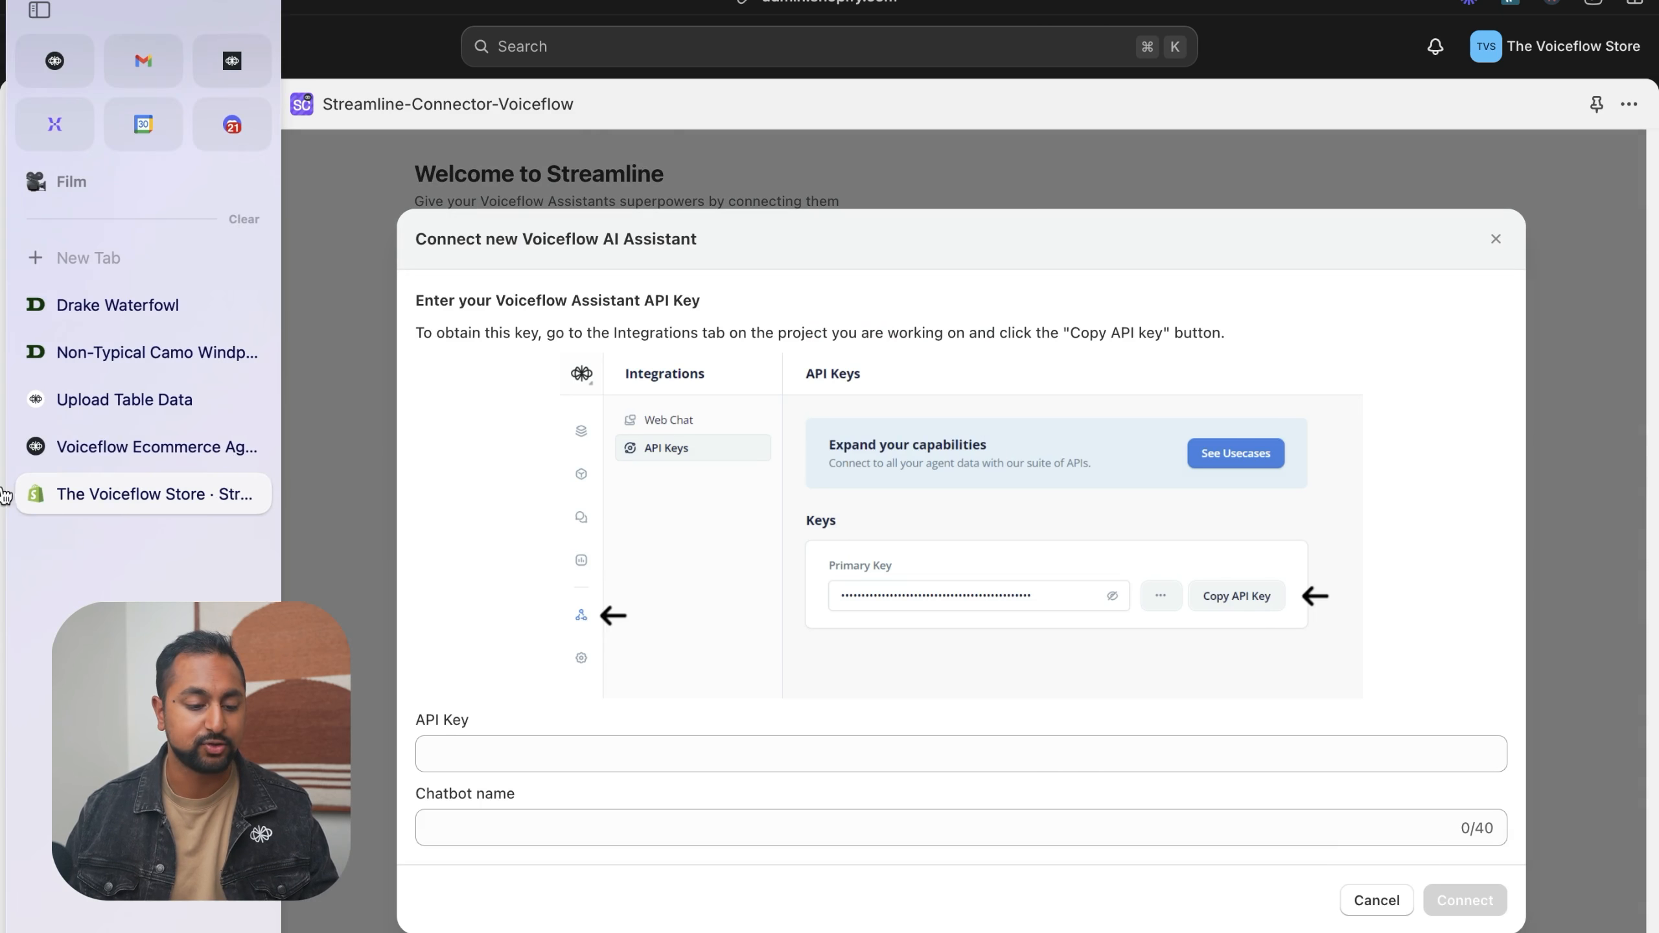
click(124, 444)
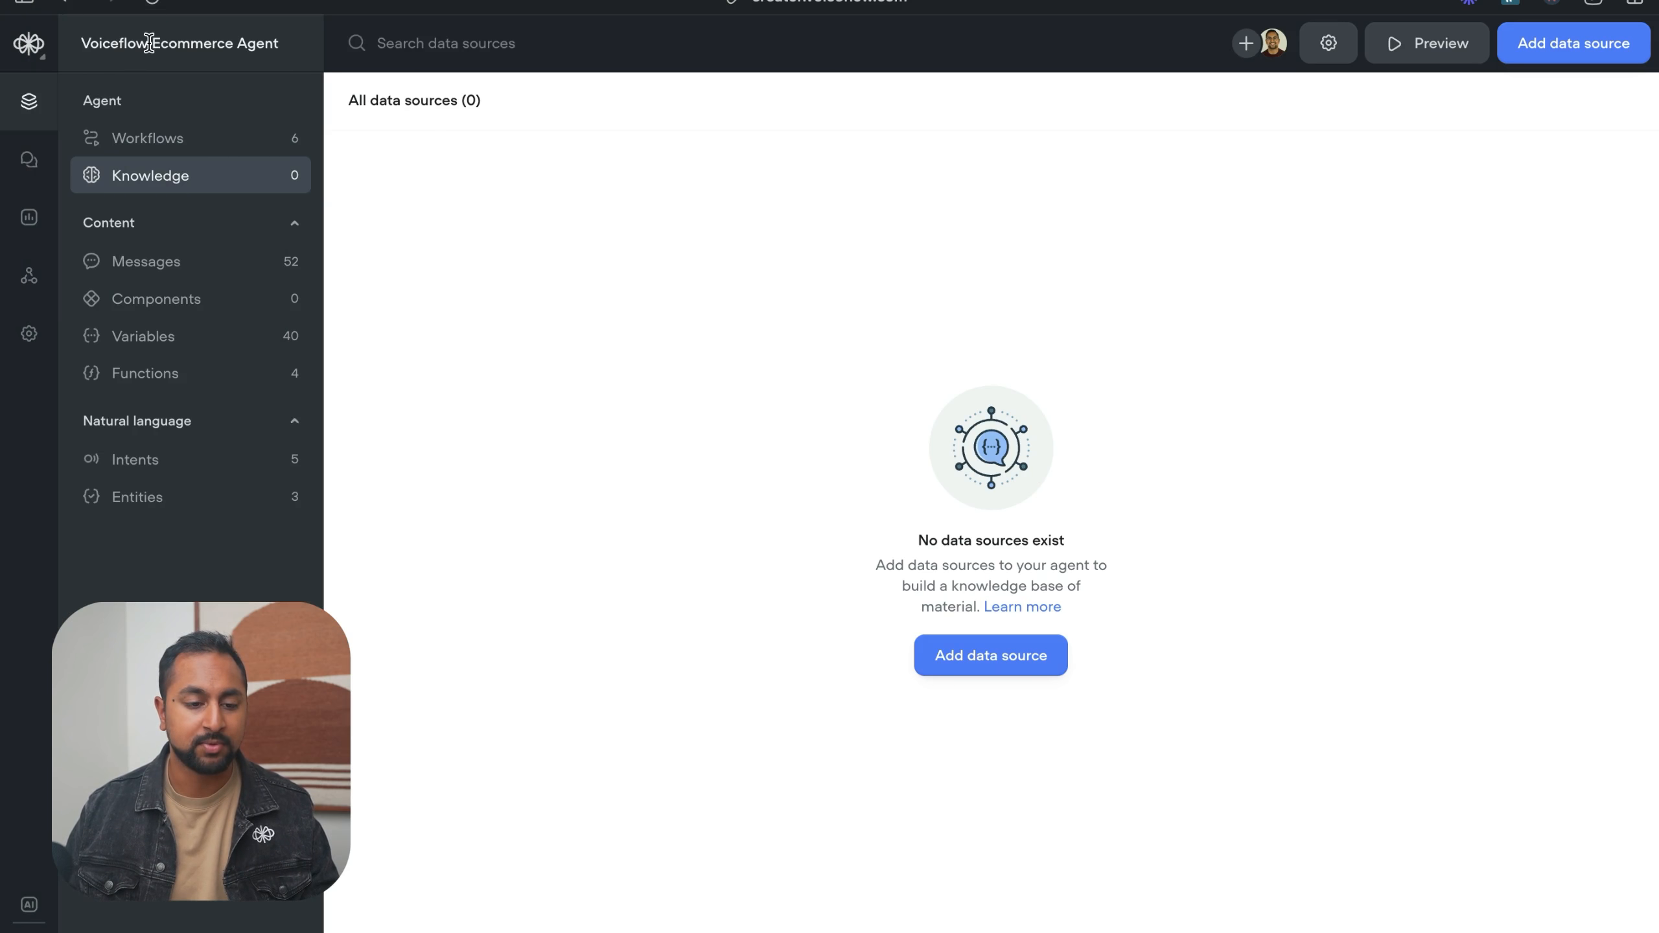
mouse_move(5, 485)
click(141, 489)
- Copy the Voiceflow project's primary API key, paste it into the API Key field and connect the assistant
click(592, 754)
mouse_move(5, 384)
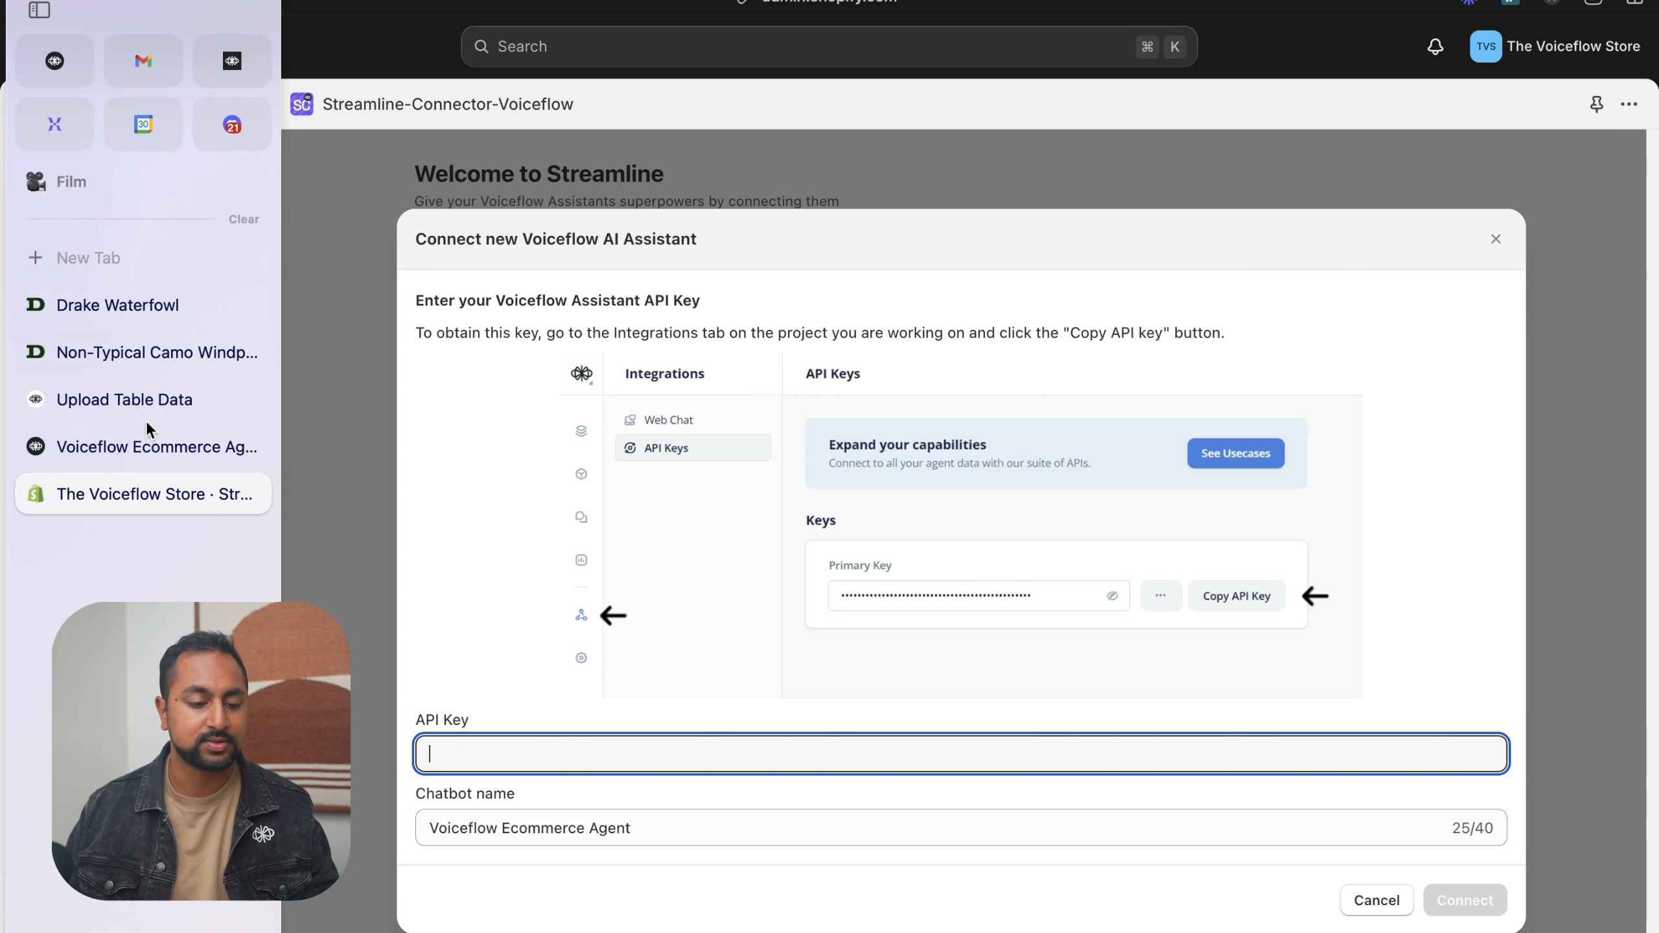
click(148, 446)
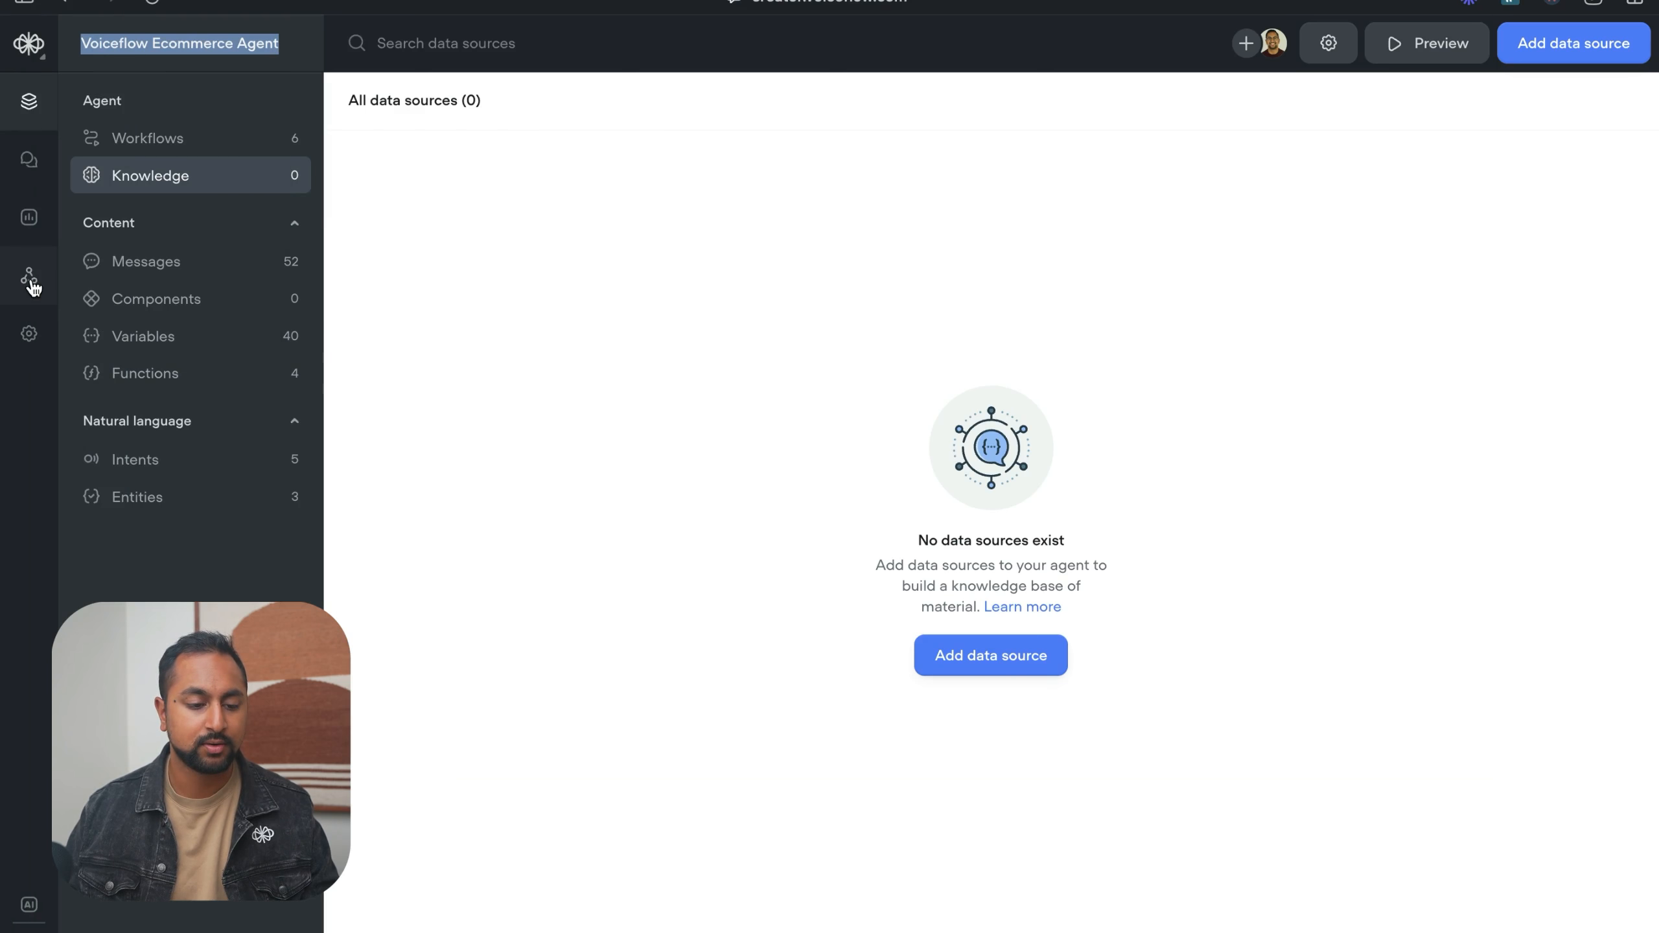
click(29, 281)
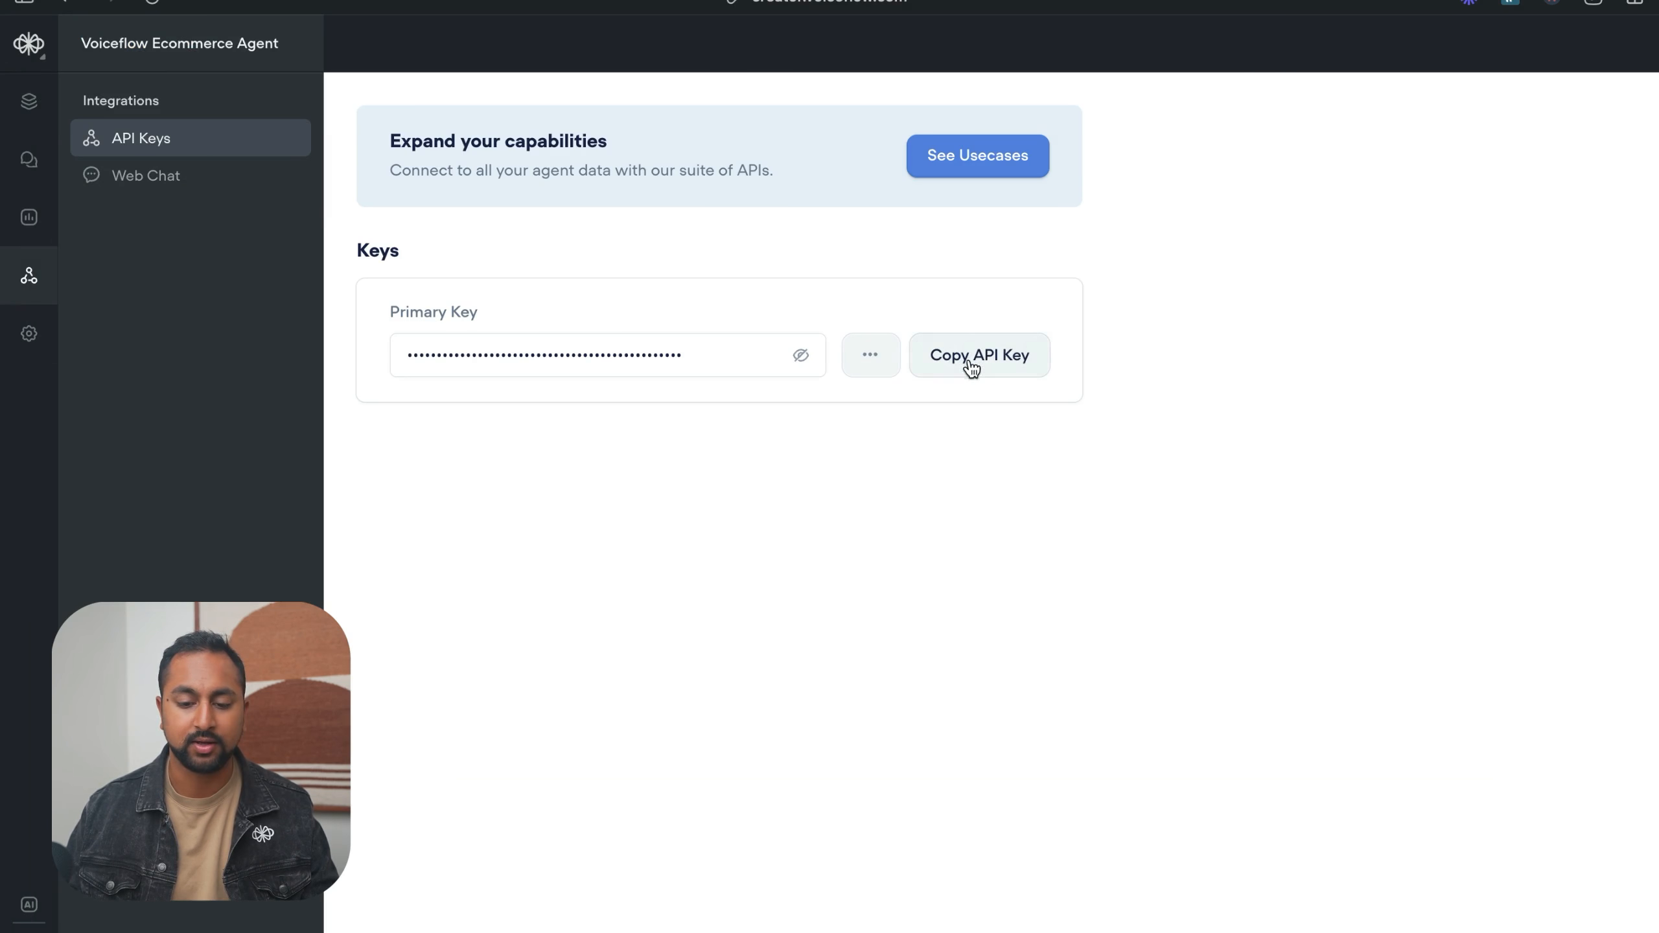
click(975, 367)
mouse_move(5, 443)
click(140, 485)
key(super+v)
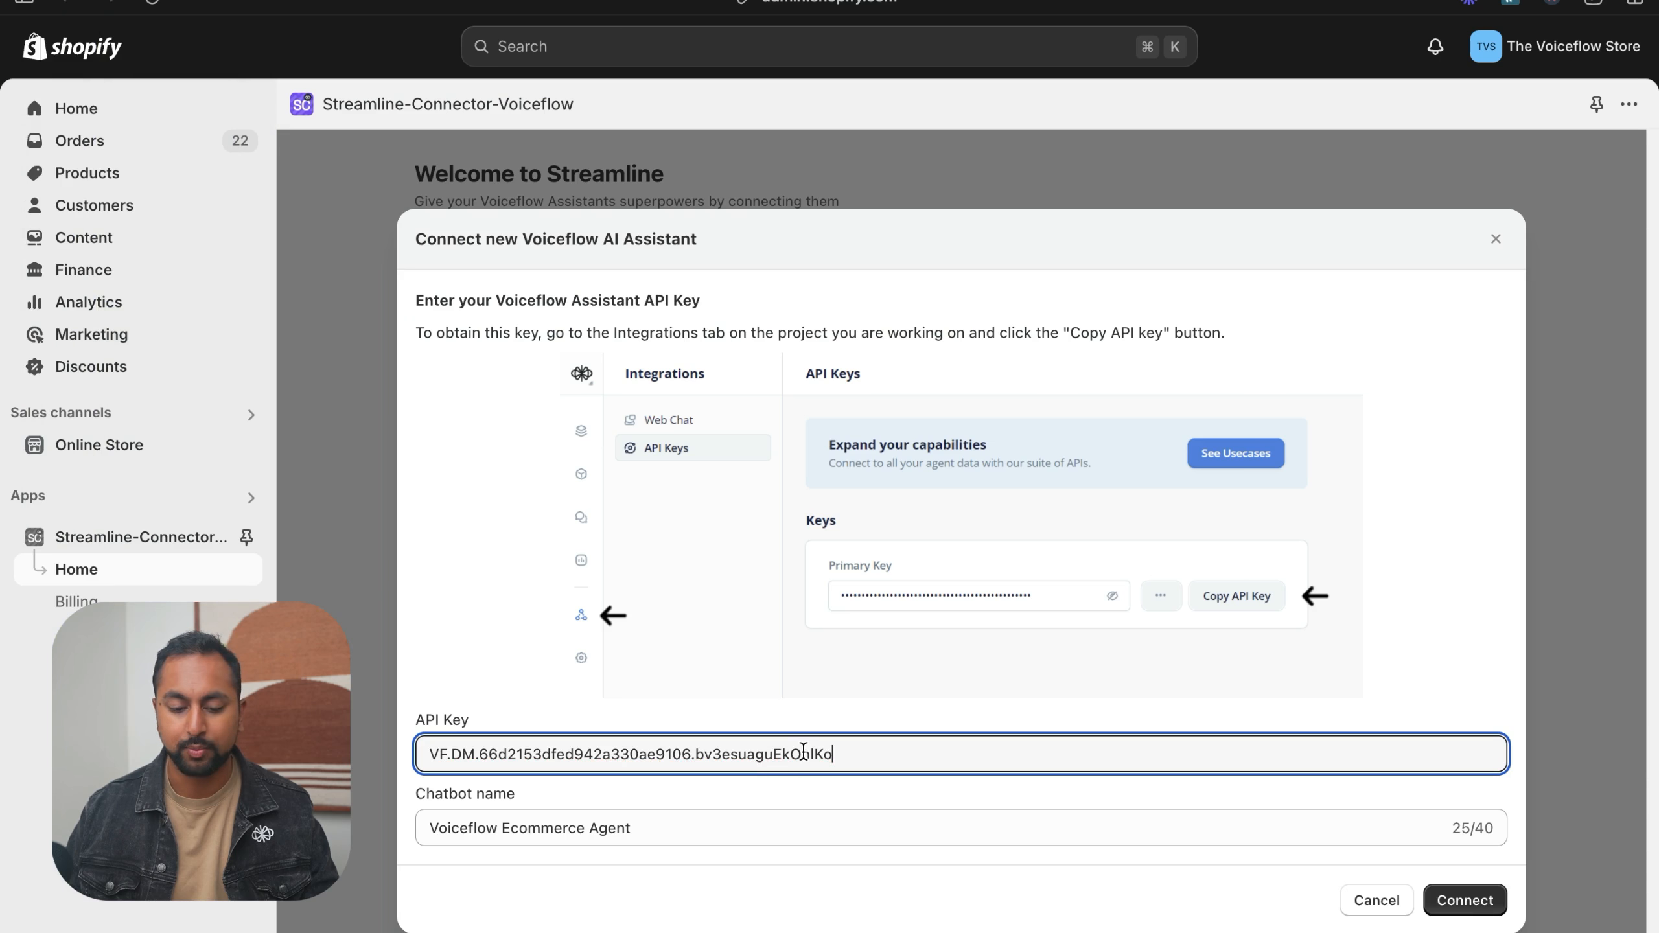
click(1473, 901)
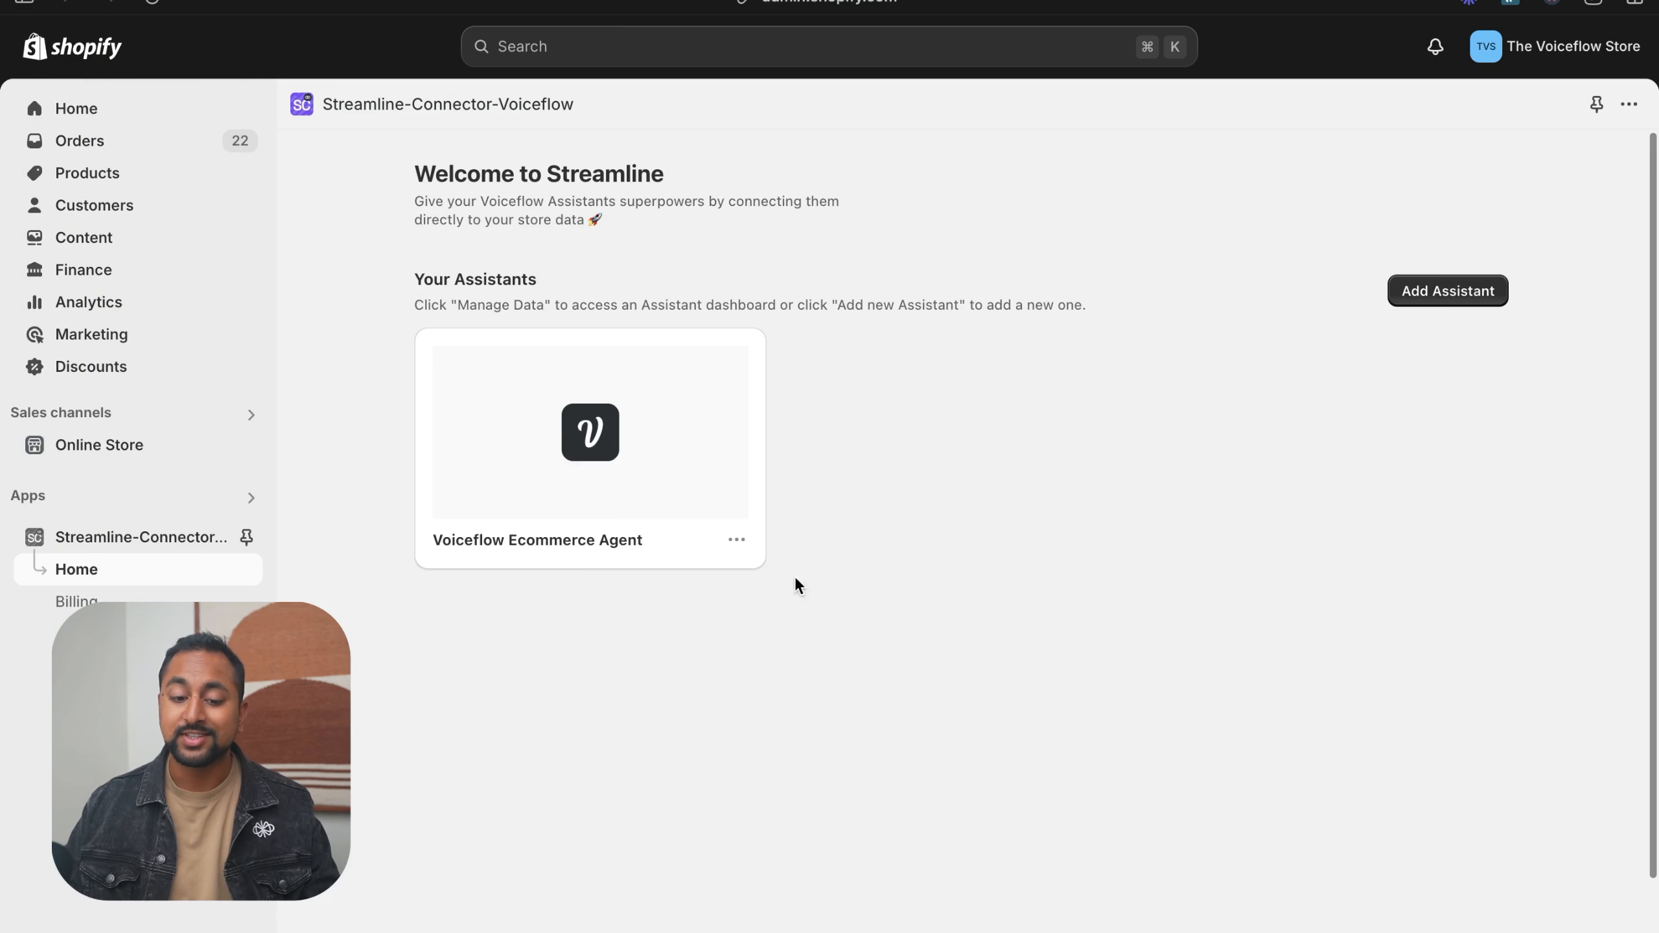
- Open the data management page of the connected Voiceflow Ecommerce Agent assistant
drag(503, 546, 642, 551)
click(1004, 568)
click(737, 540)
click(773, 588)
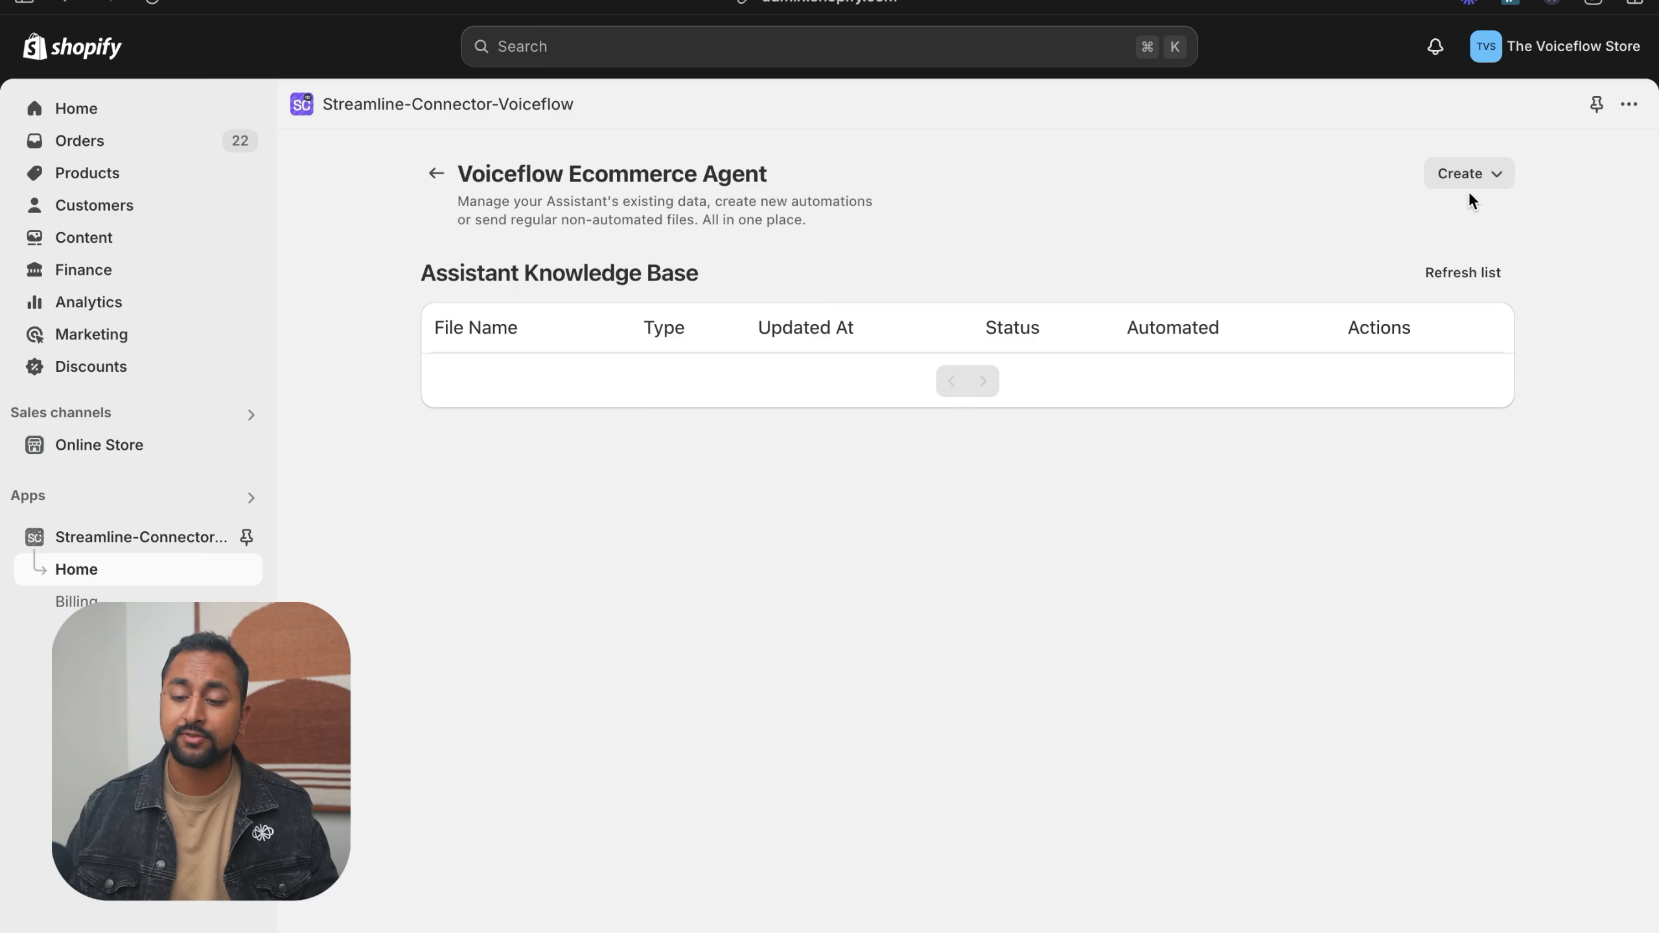
- Check the agent's knowledge base data sources in Voiceflow and return to the connector in Shopify
mouse_move(2, 214)
click(112, 452)
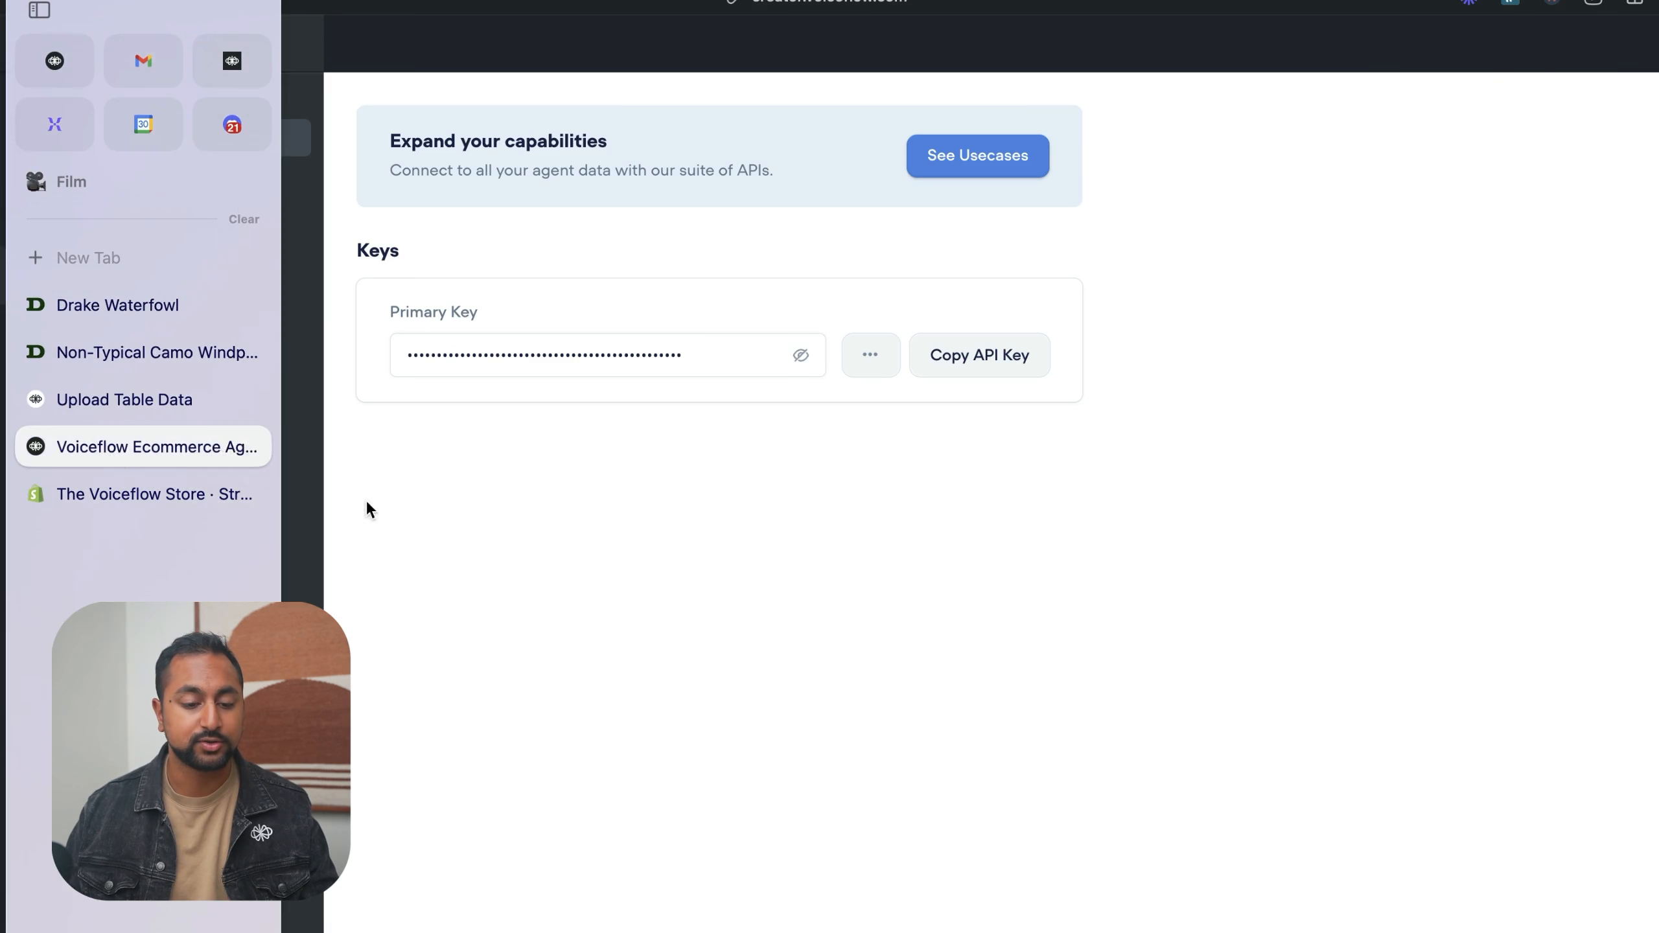
click(29, 100)
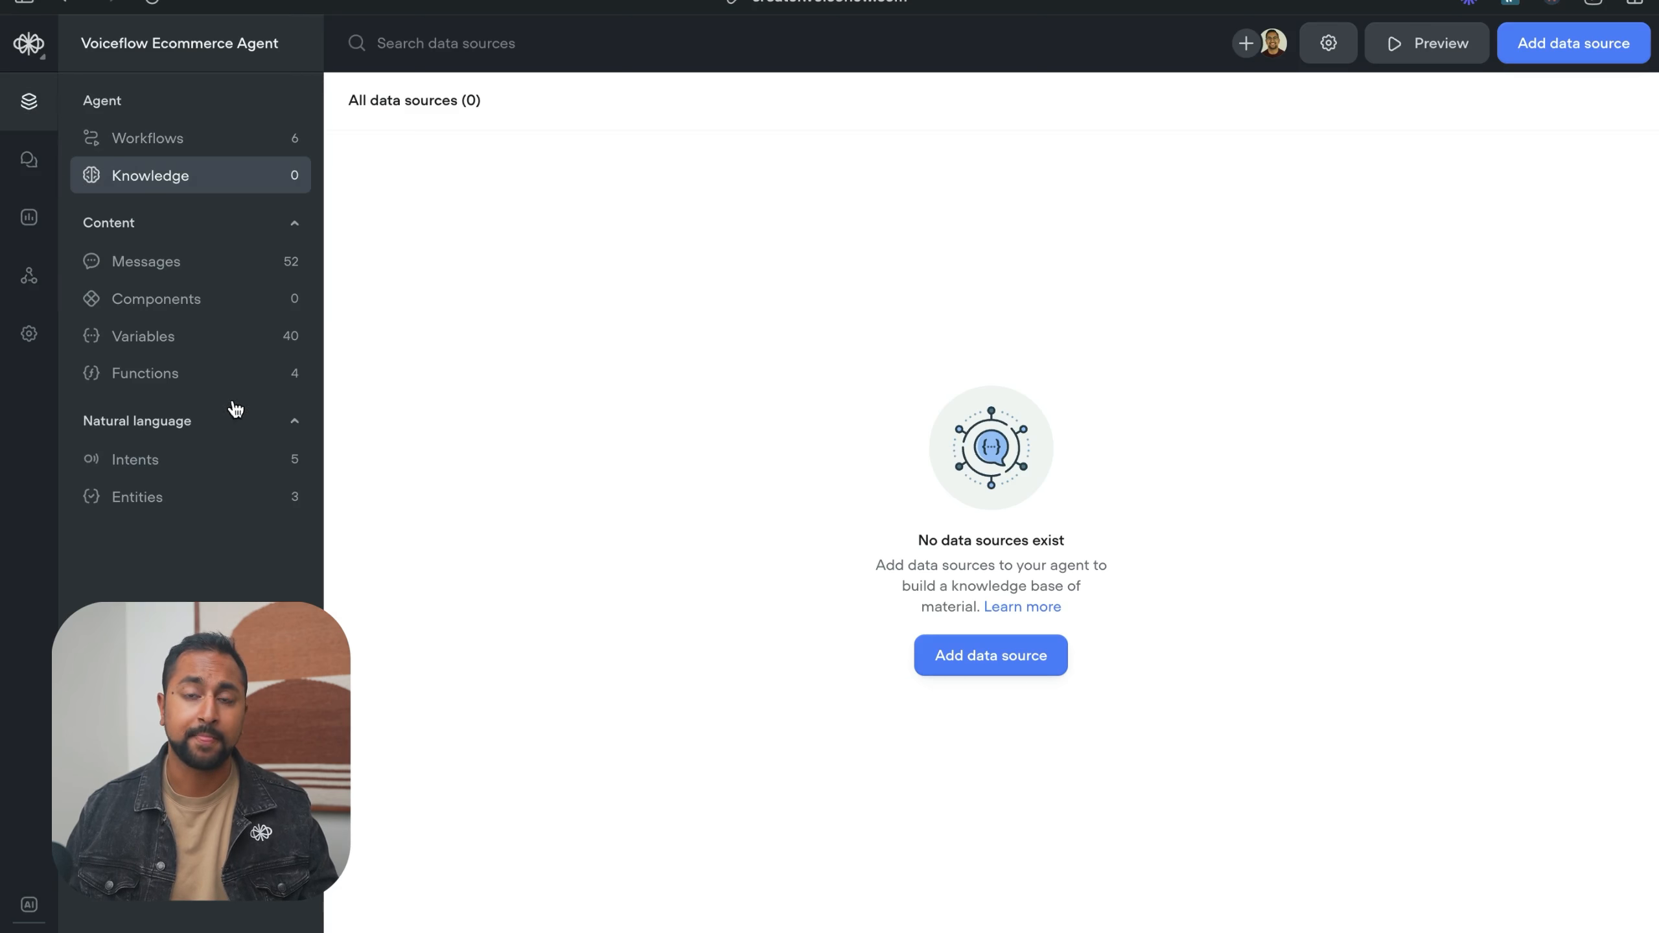
mouse_move(15, 361)
click(181, 503)
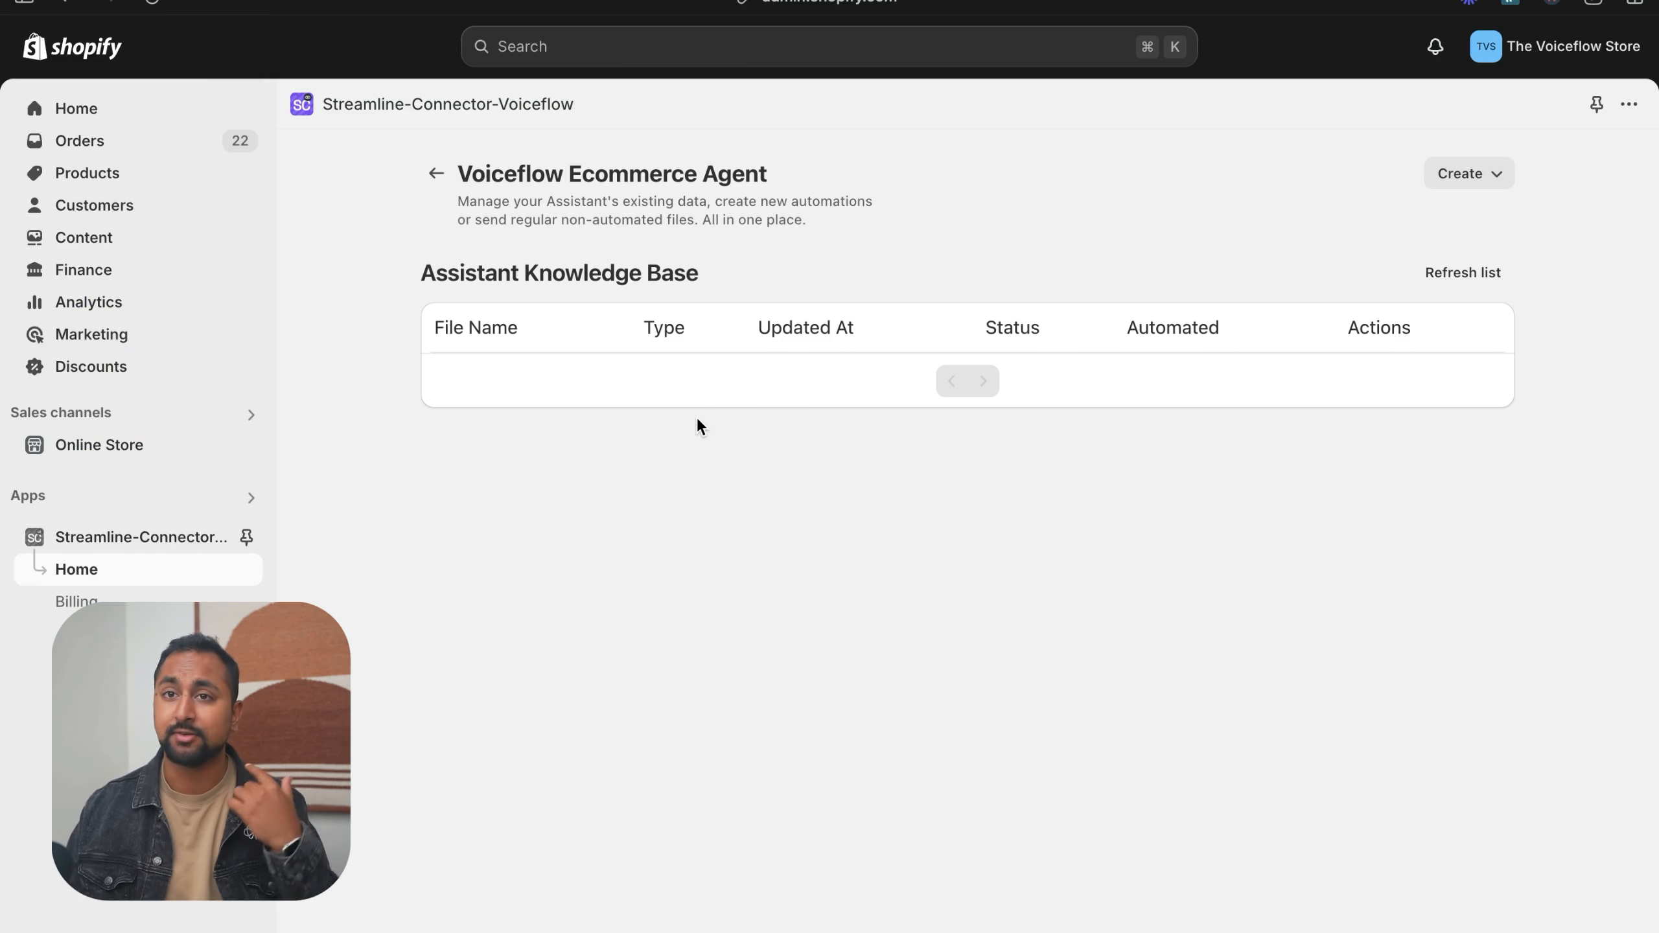
- Revisit the Upload Table Data page in the Voiceflow API reference
mouse_move(6, 582)
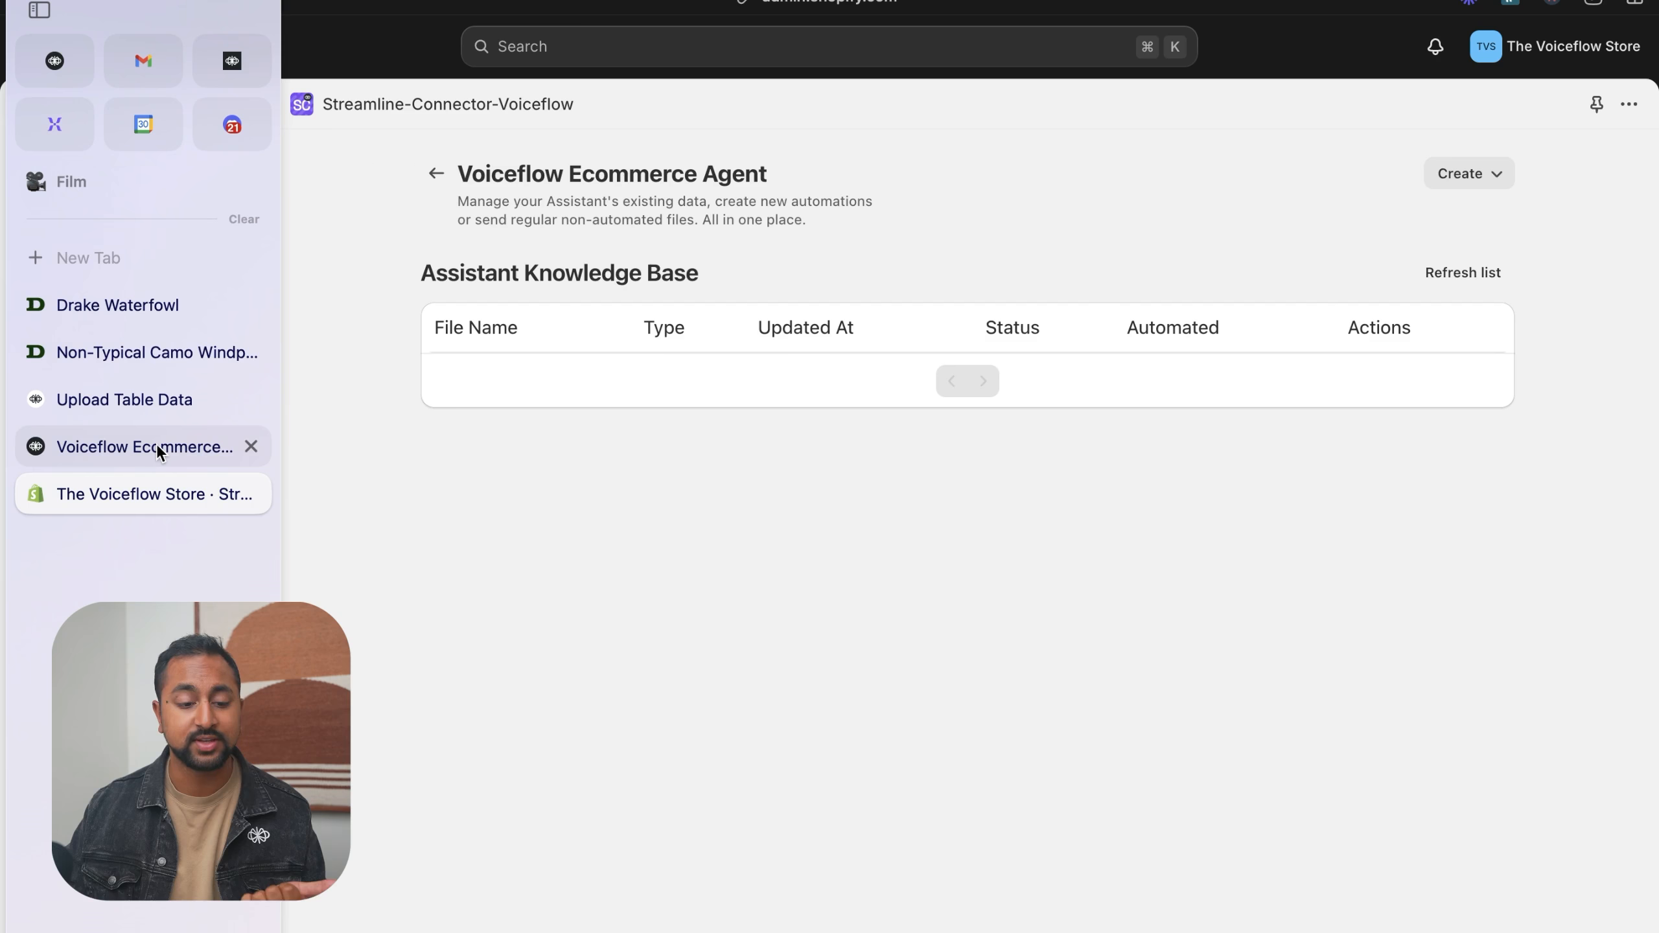
click(123, 405)
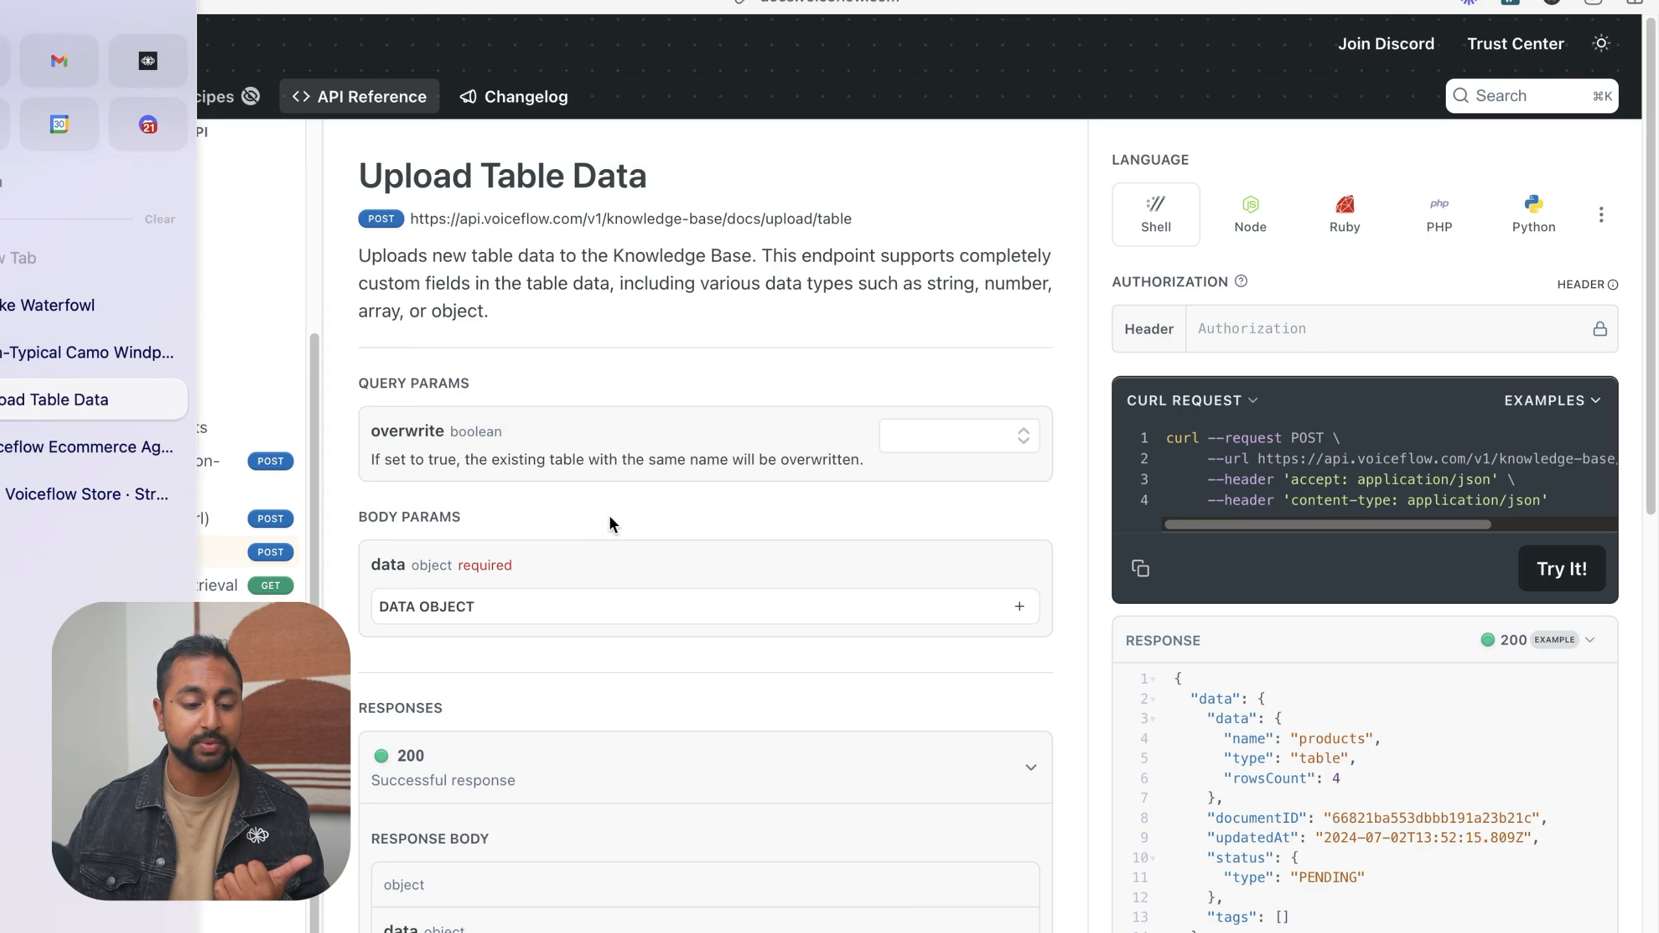
drag(393, 187, 684, 187)
click(685, 186)
- Return to the connector in Shopify, start a products file for the assistant and choose to send all active products
click(149, 493)
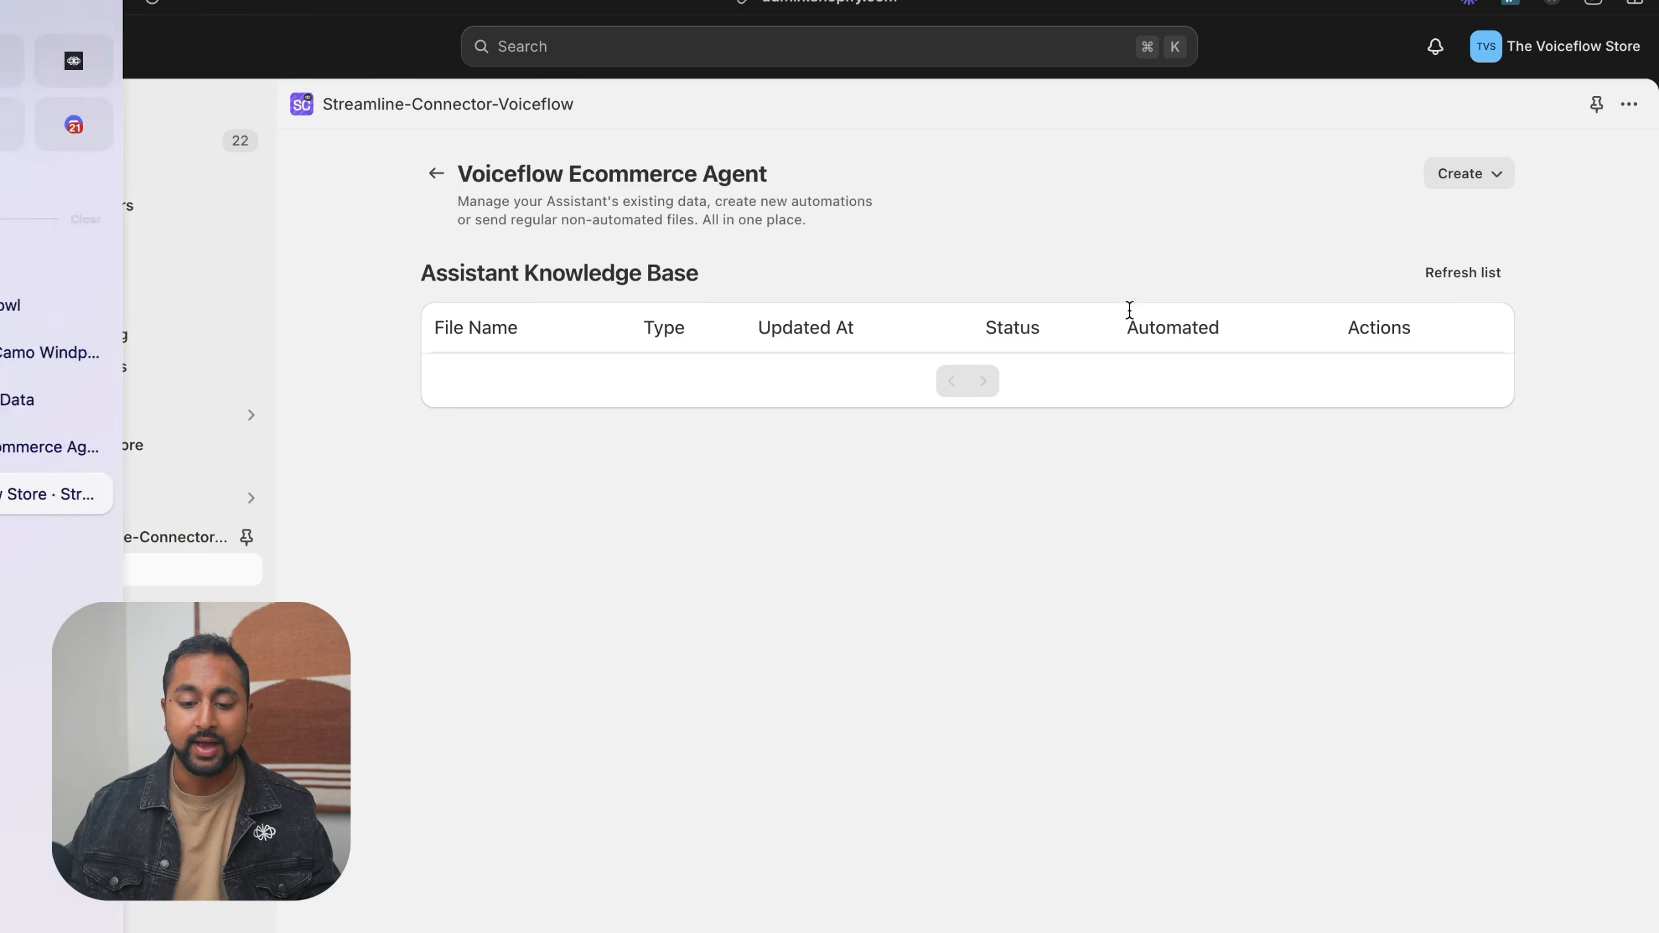
click(1483, 189)
click(1474, 263)
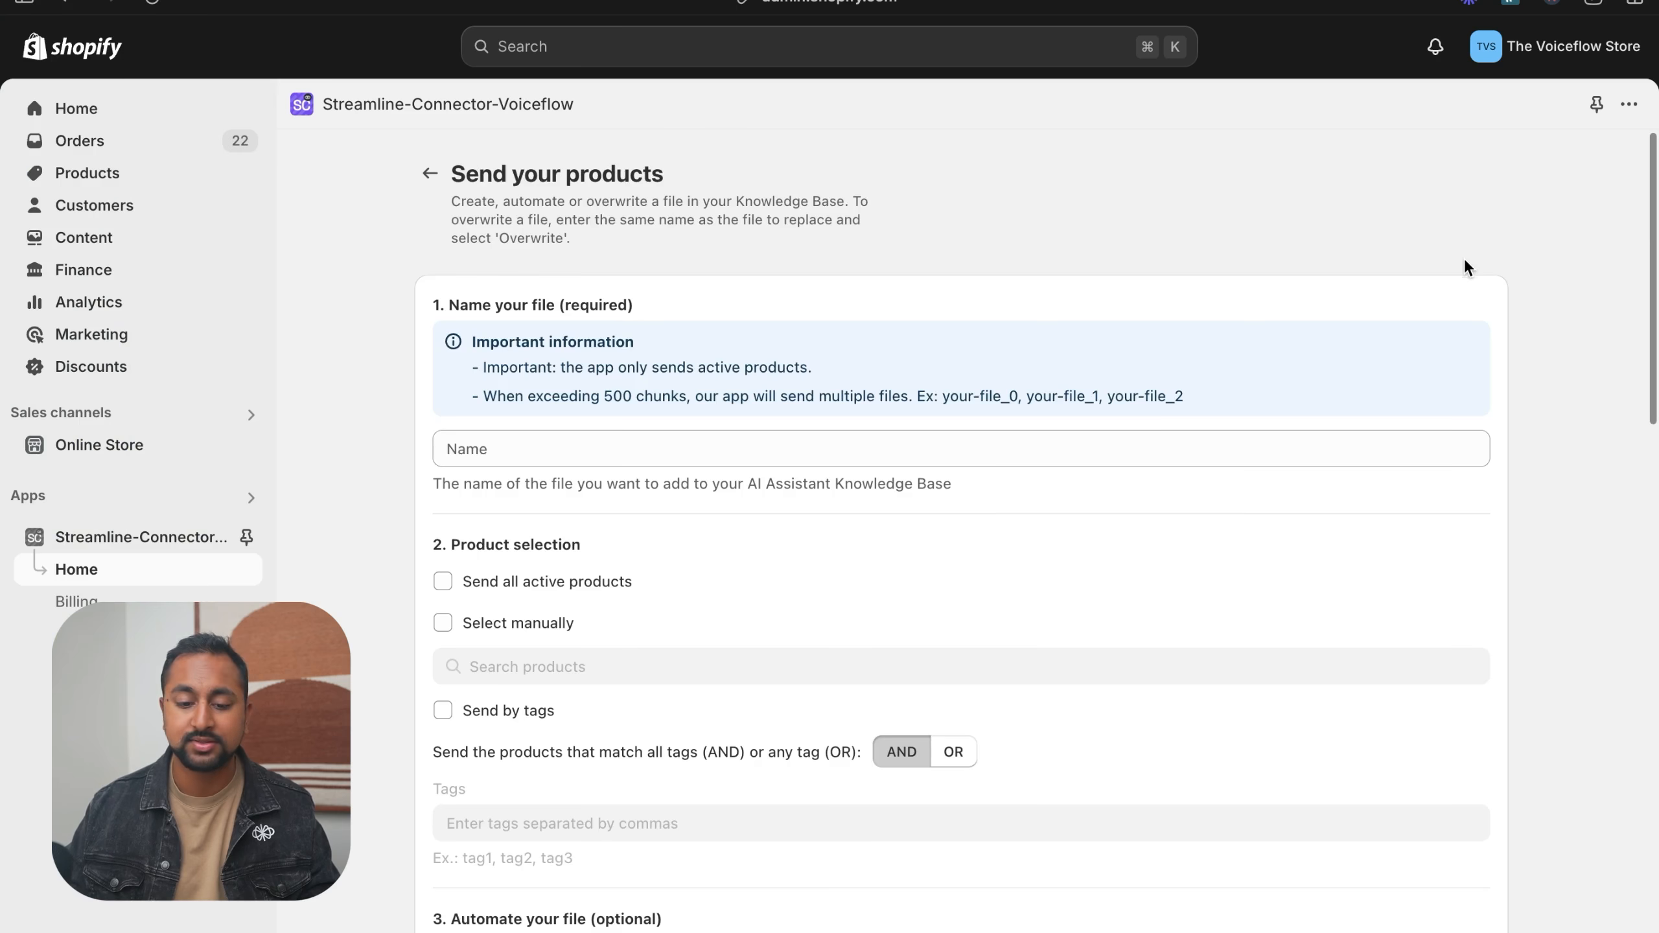
scroll(895, 443, down, 4)
click(447, 258)
scroll(823, 320, down, 5)
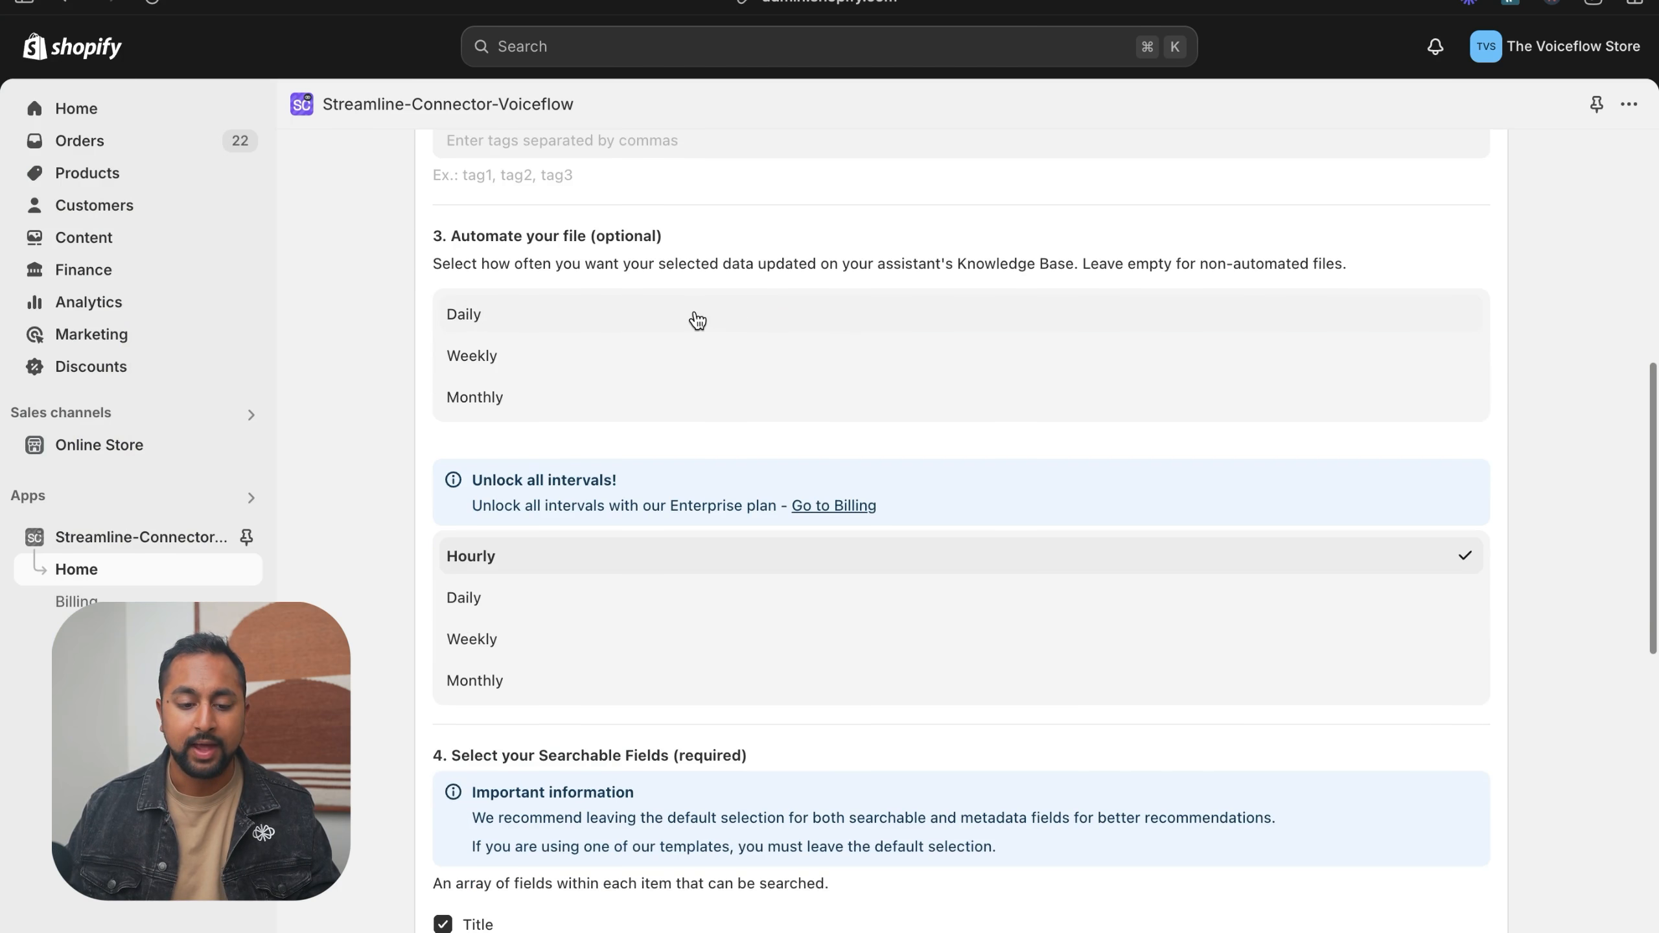
- Set the products file to update hourly and review the default searchable and metadata field selections
click(483, 291)
scroll(790, 395, down, 5)
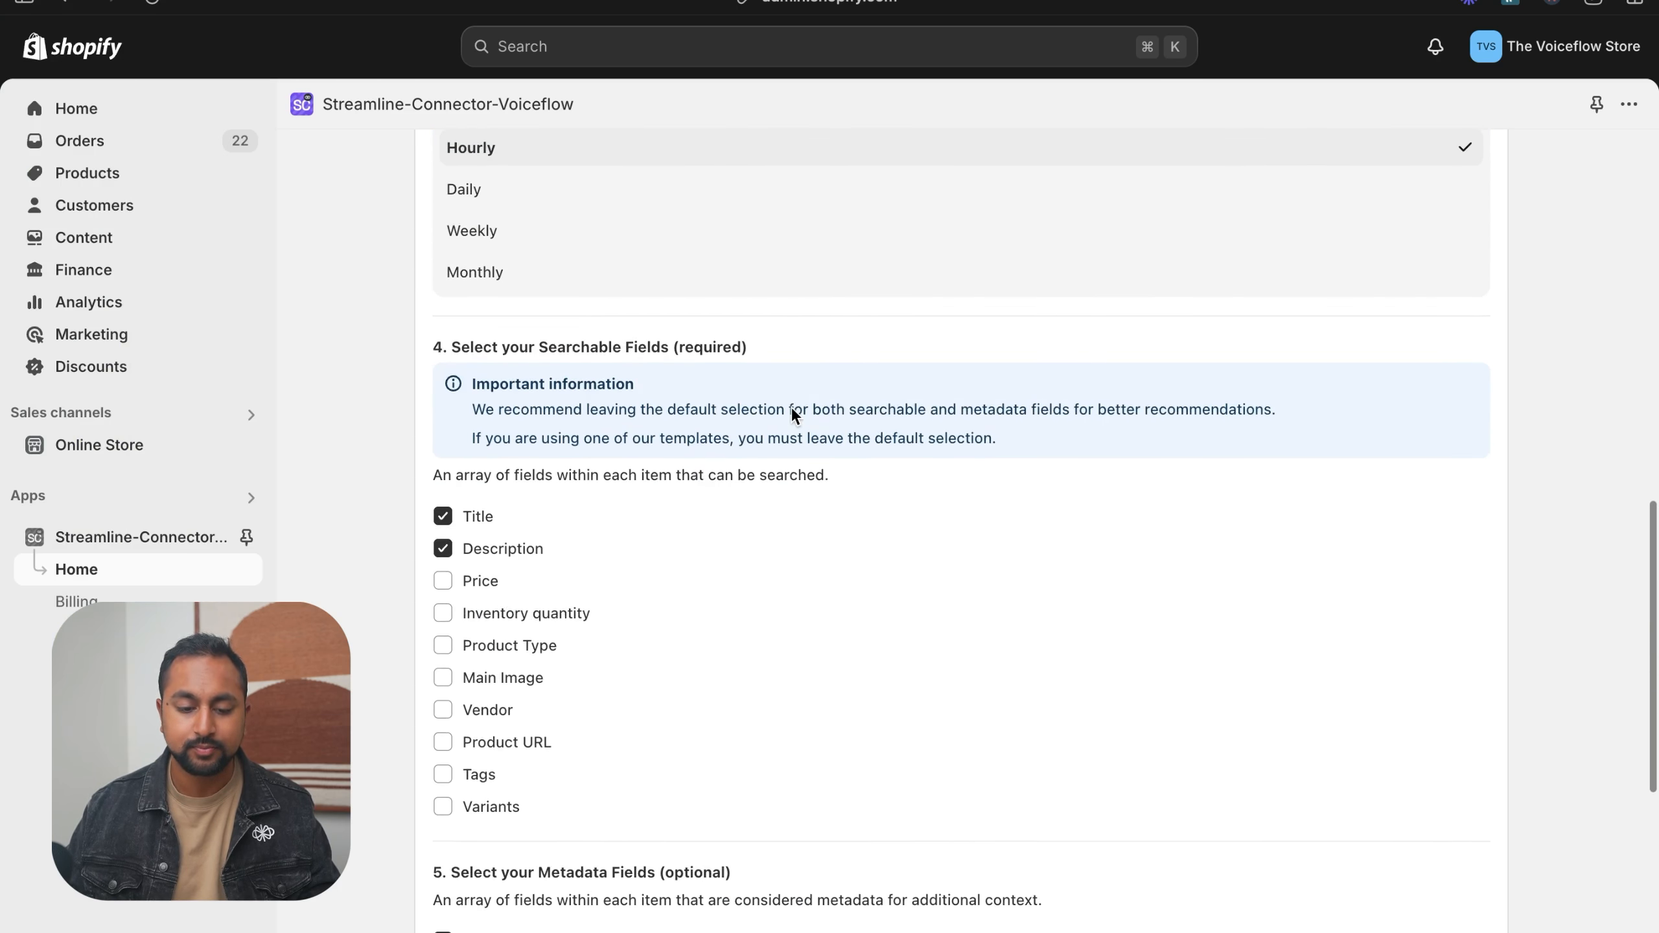
scroll(791, 407, down, 5)
scroll(791, 406, up, 4)
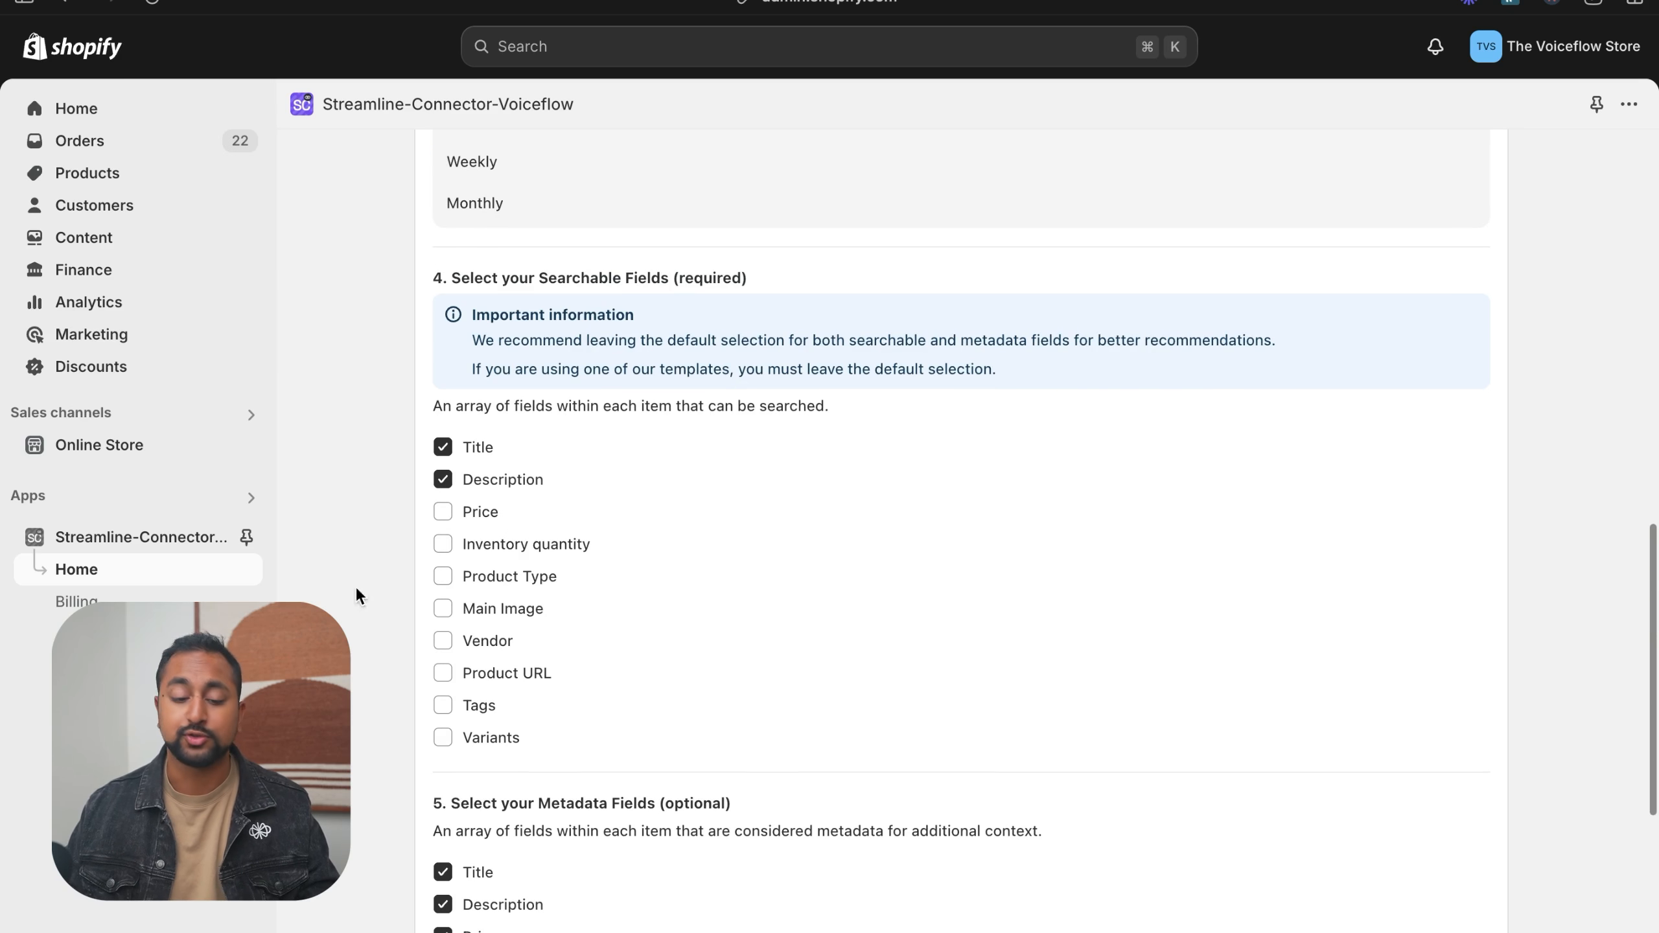
scroll(719, 800, down, 1)
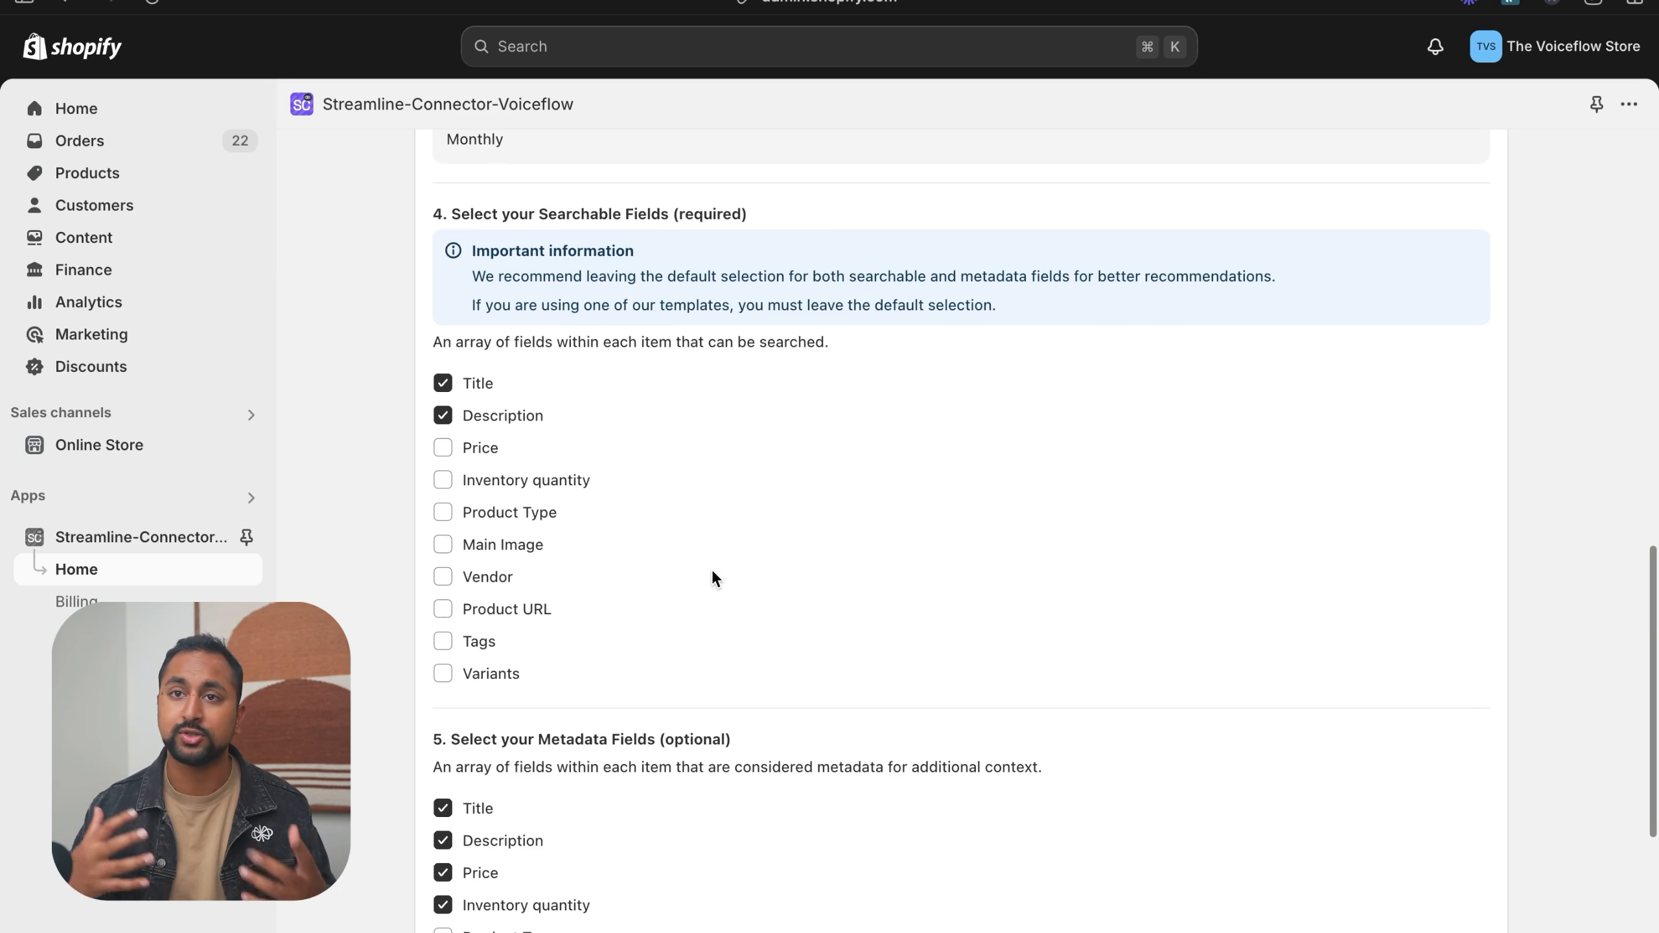
scroll(626, 653, down, 1)
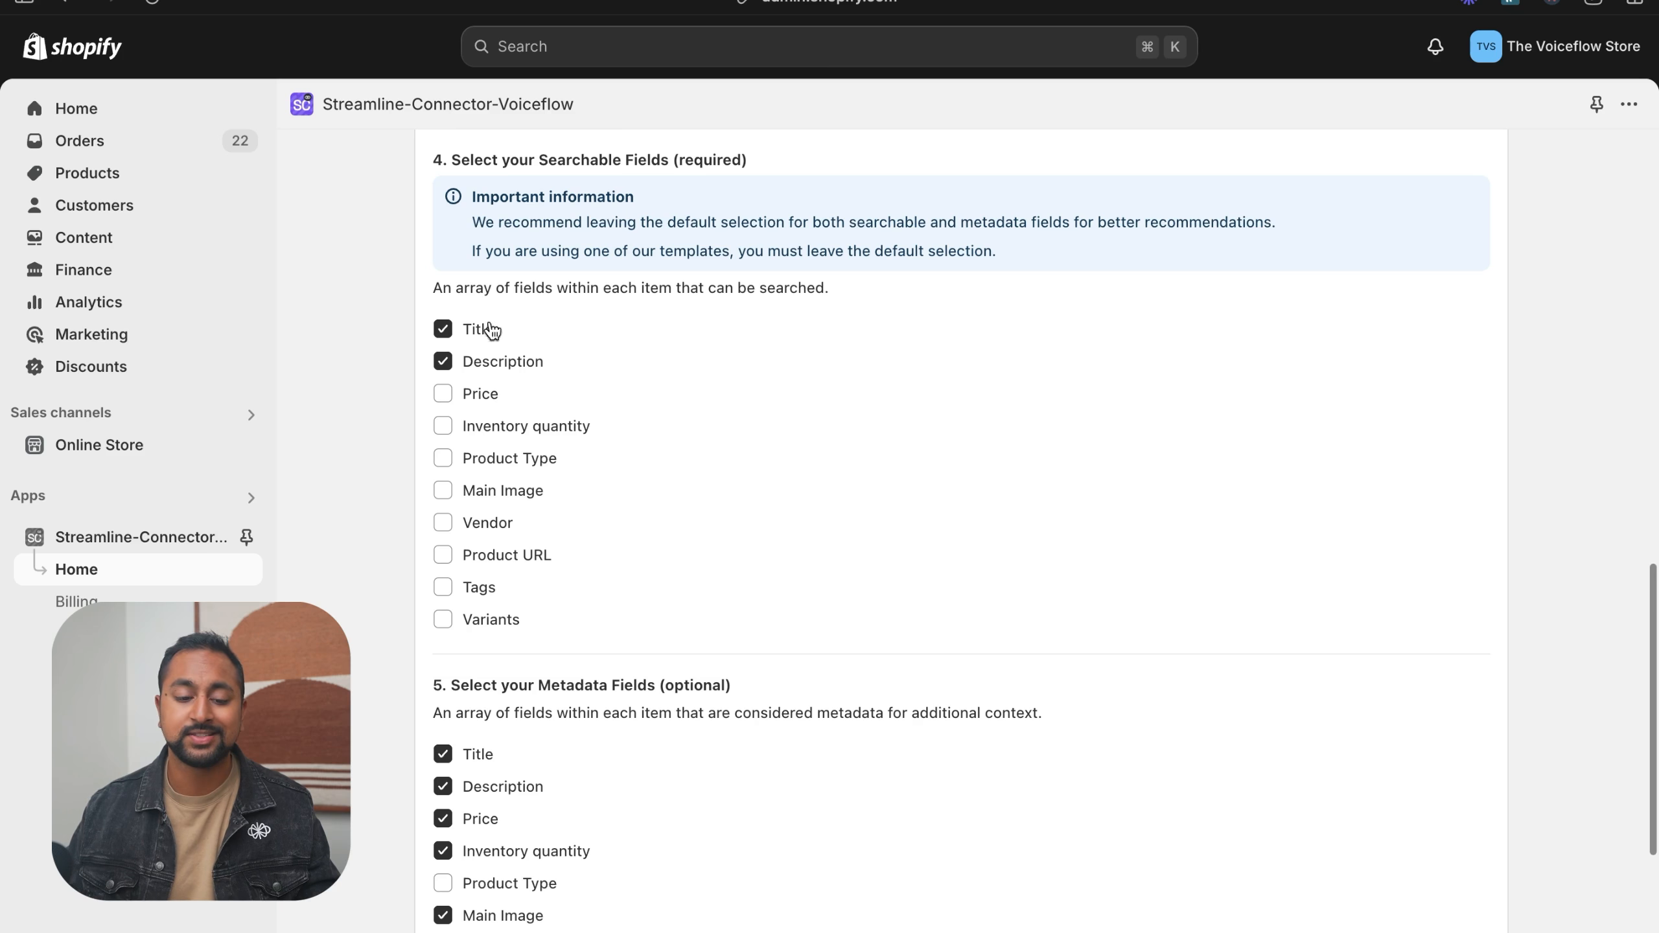
scroll(578, 432, down, 5)
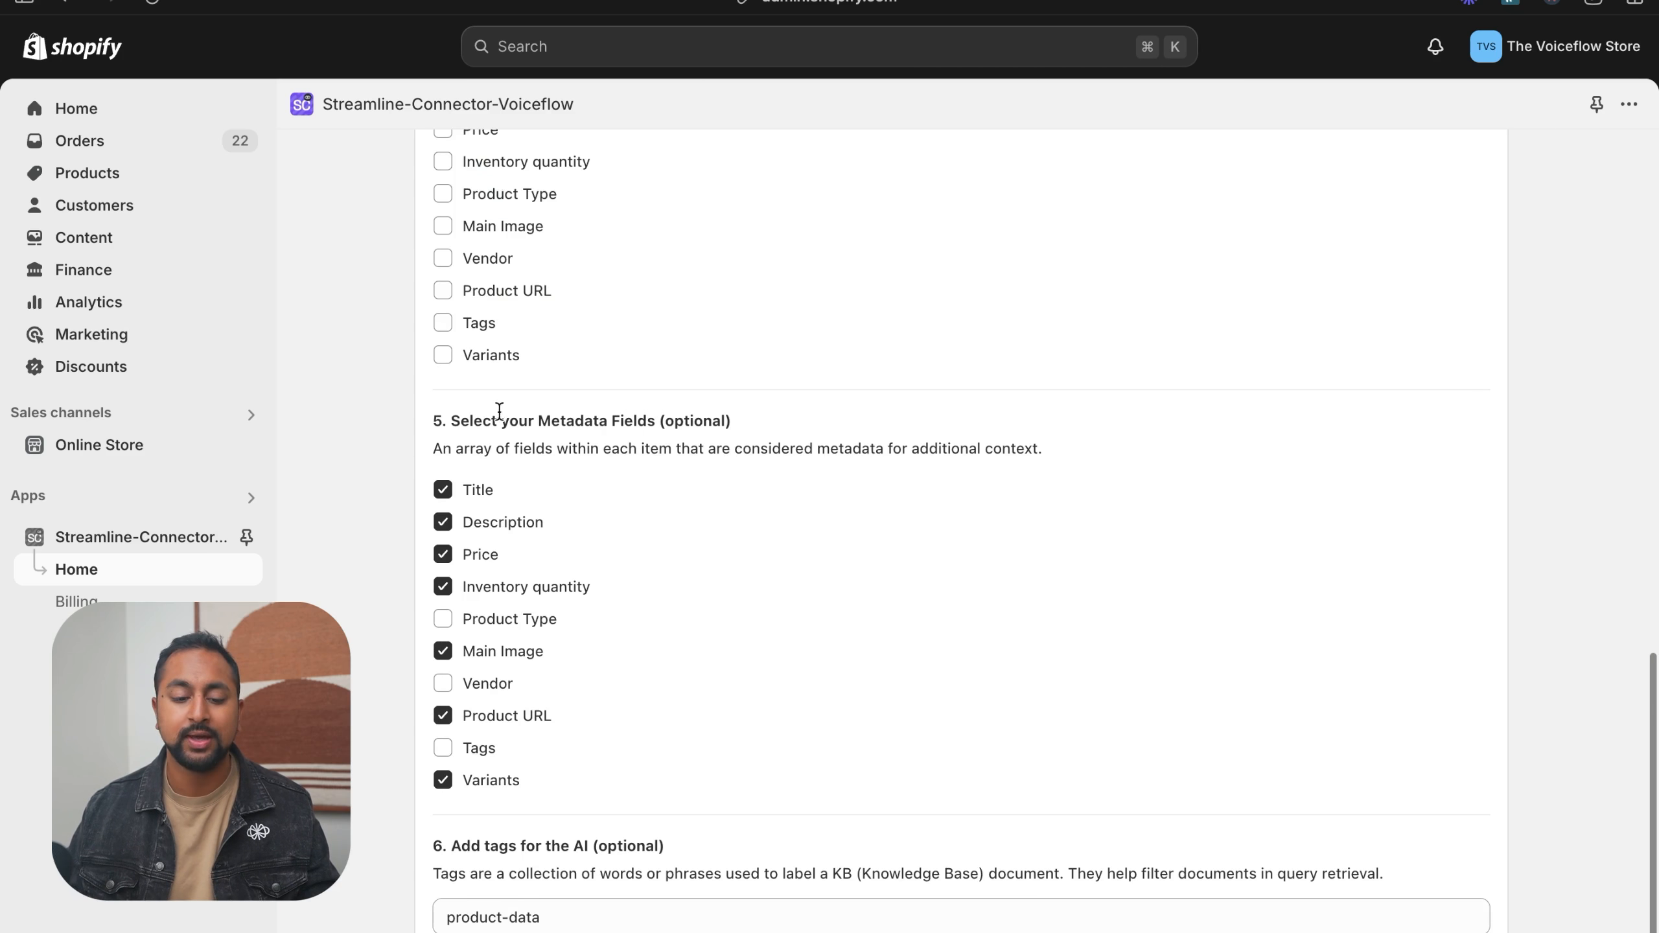
- Finish the products file with the product-data tag and check its entry in the assistant's knowledge base list
scroll(641, 591, down, 3)
click(542, 722)
drag(542, 722, 480, 724)
click(526, 680)
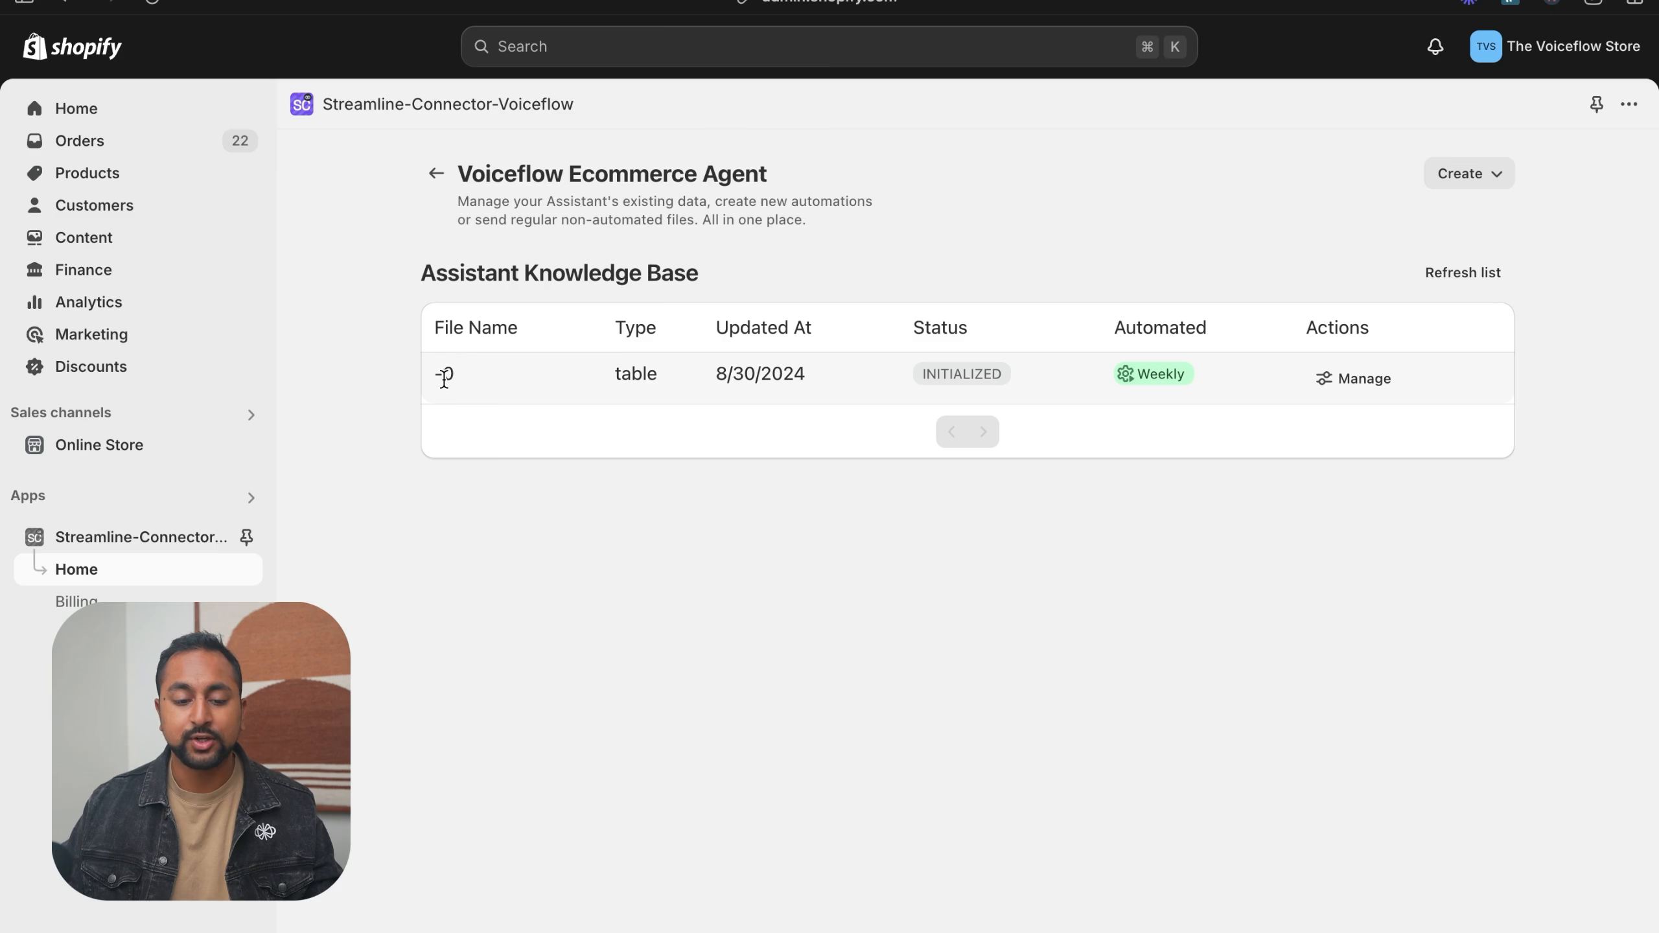
drag(436, 375, 455, 376)
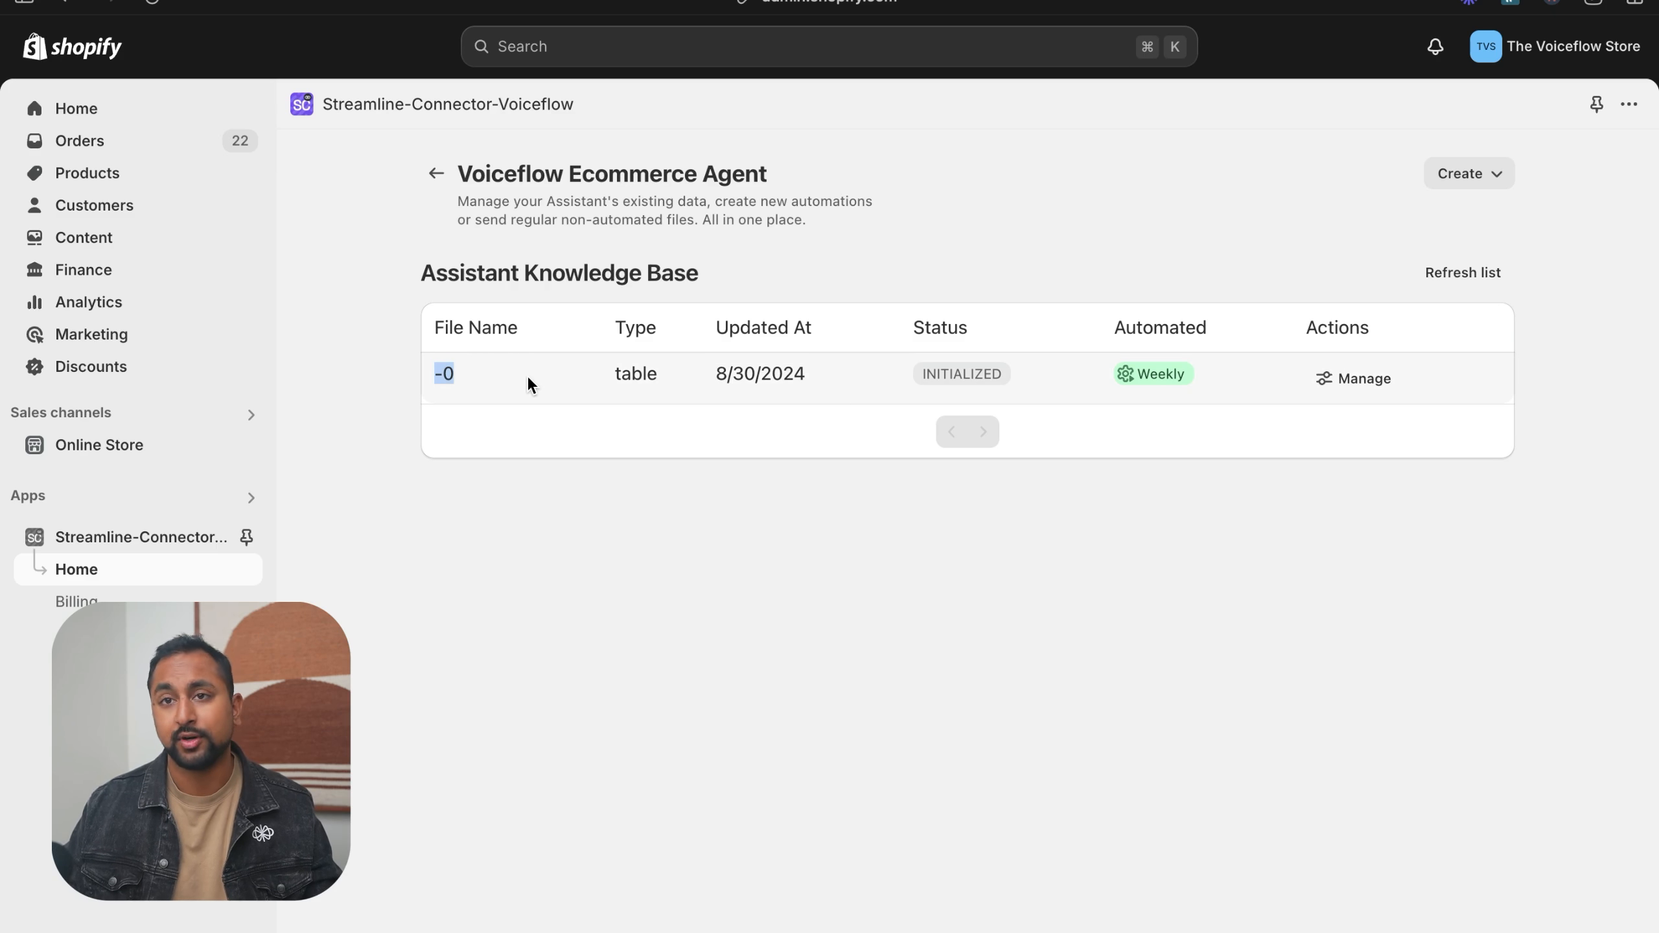
click(1501, 175)
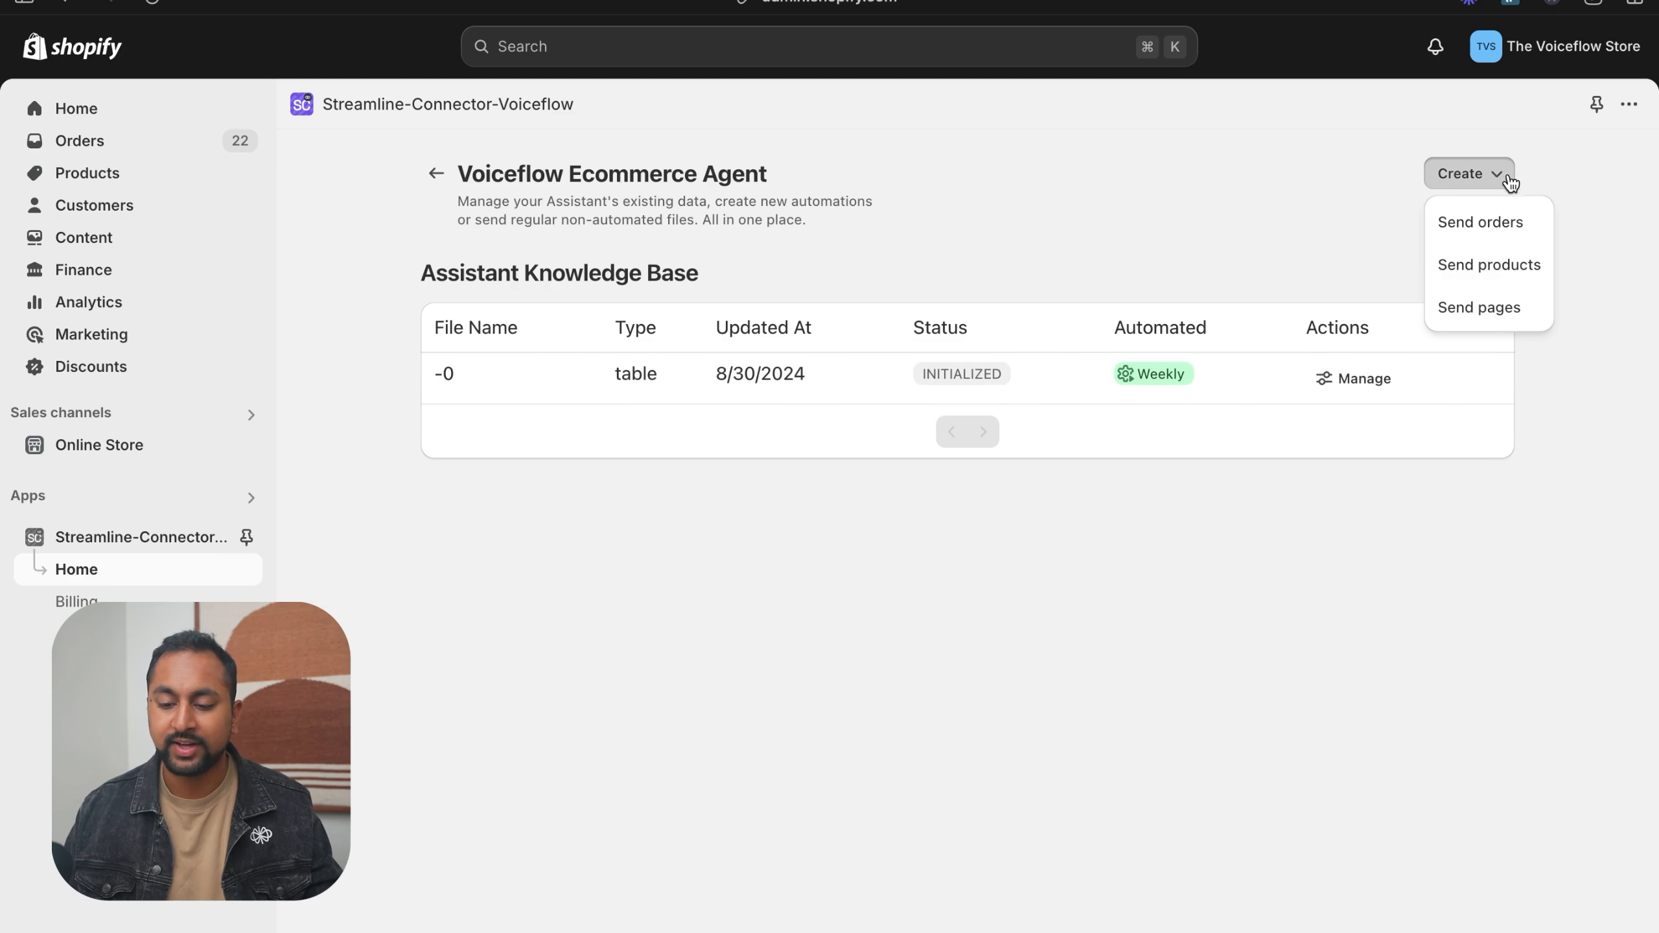
click(1512, 316)
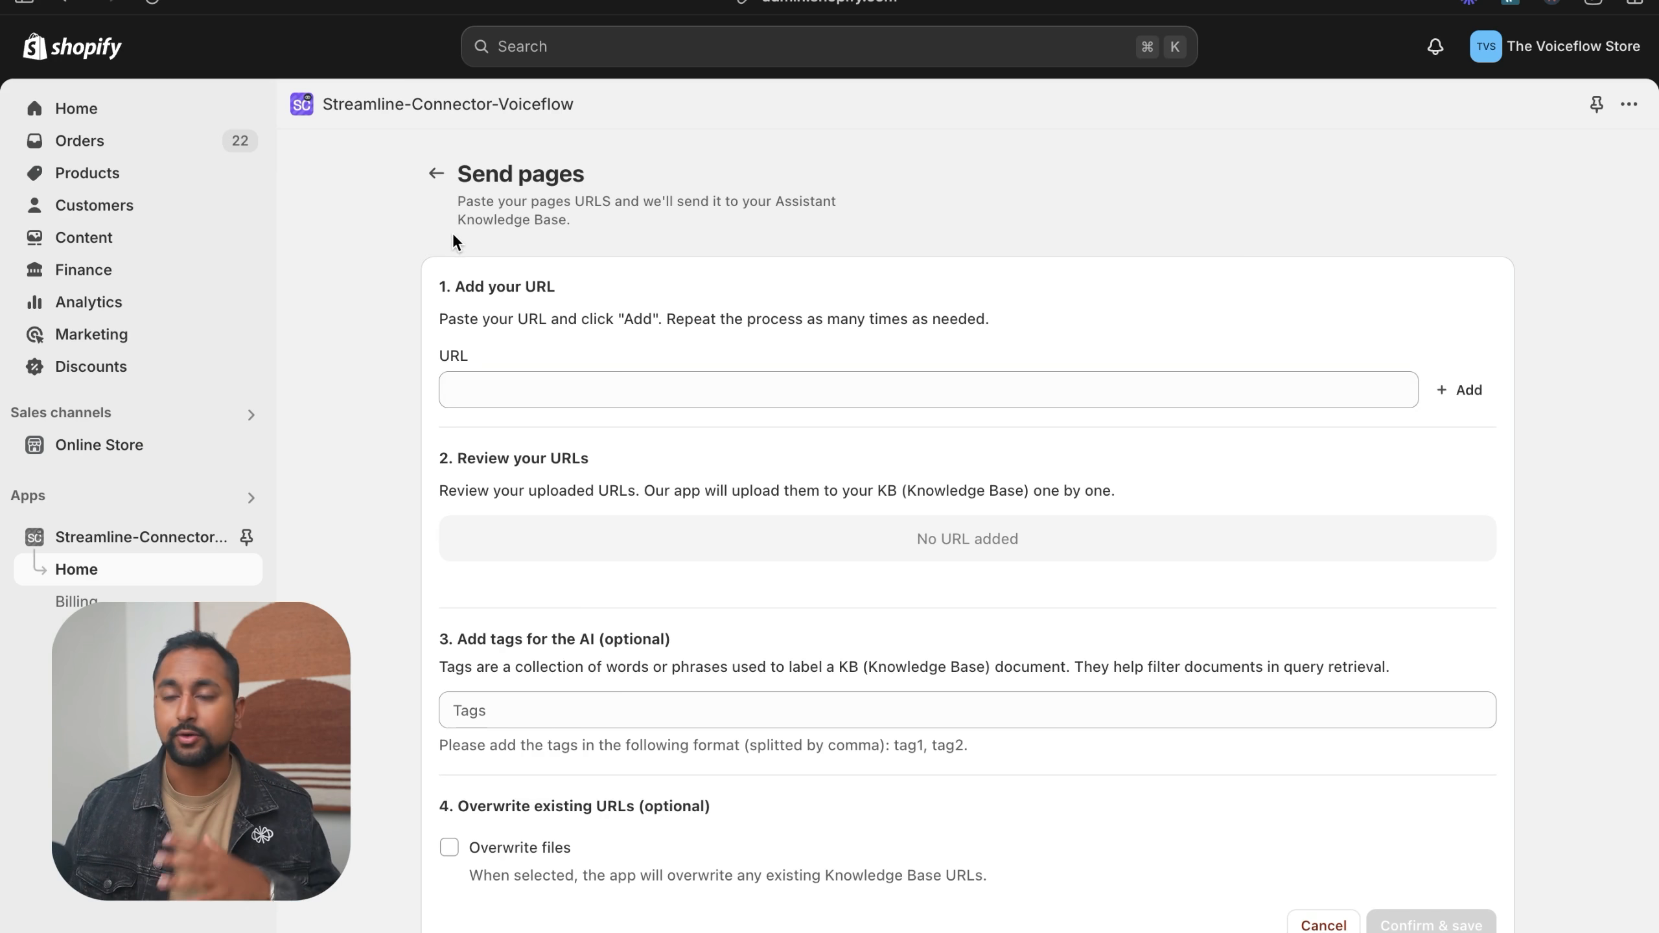
click(643, 390)
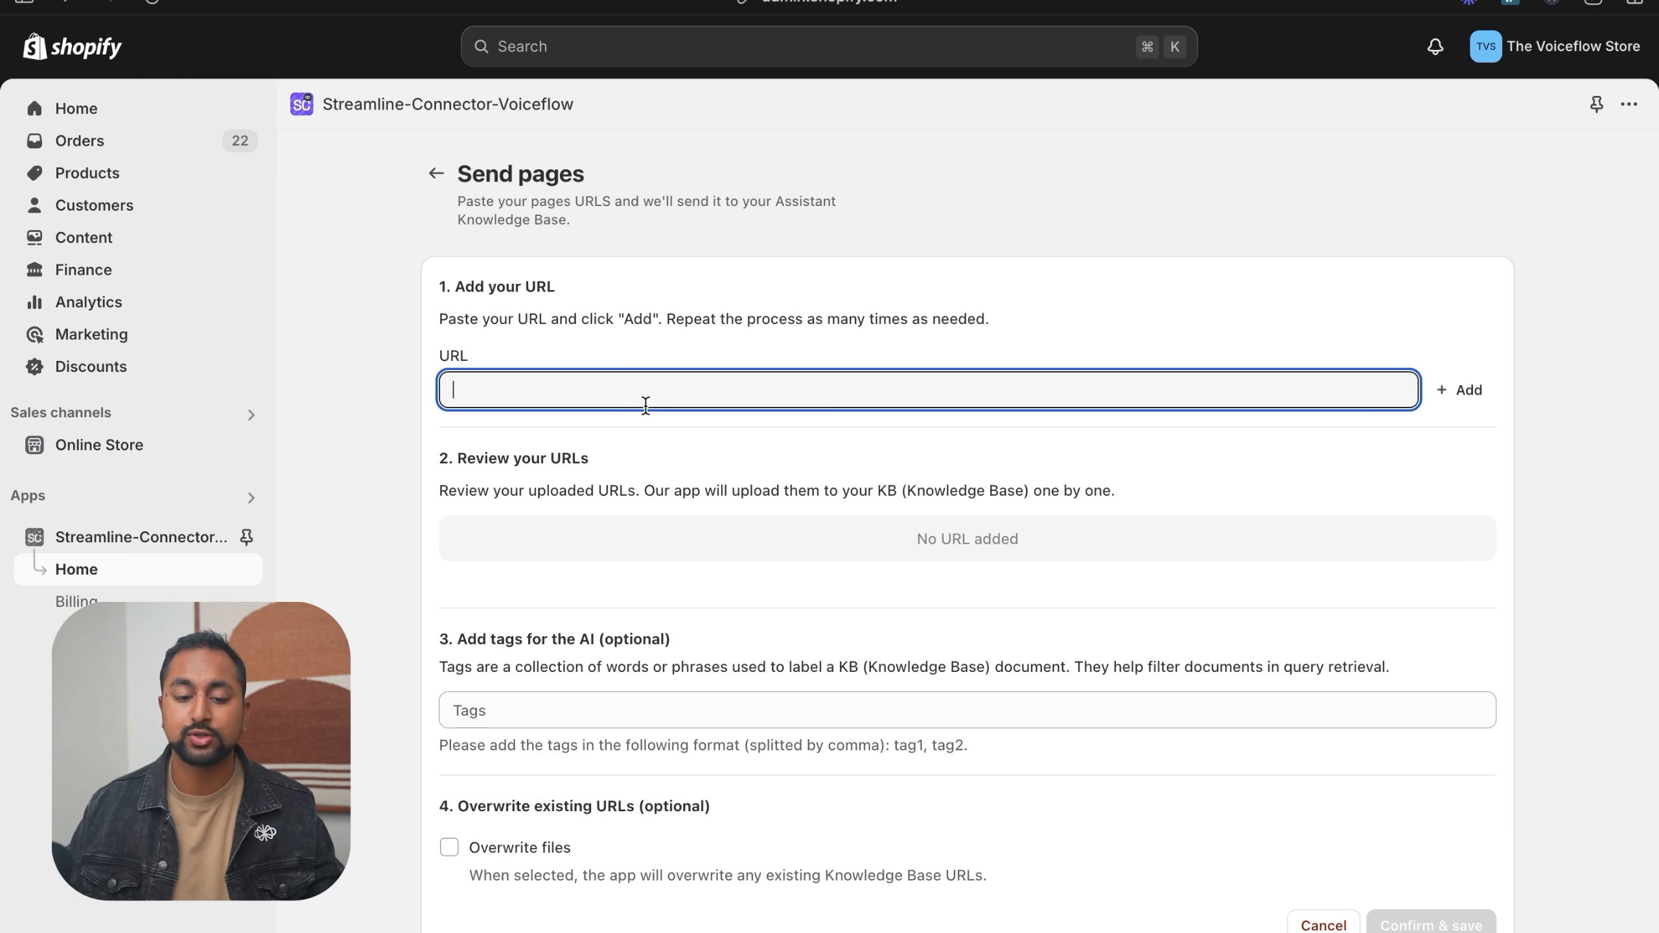
key(super+v)
key(super+z)
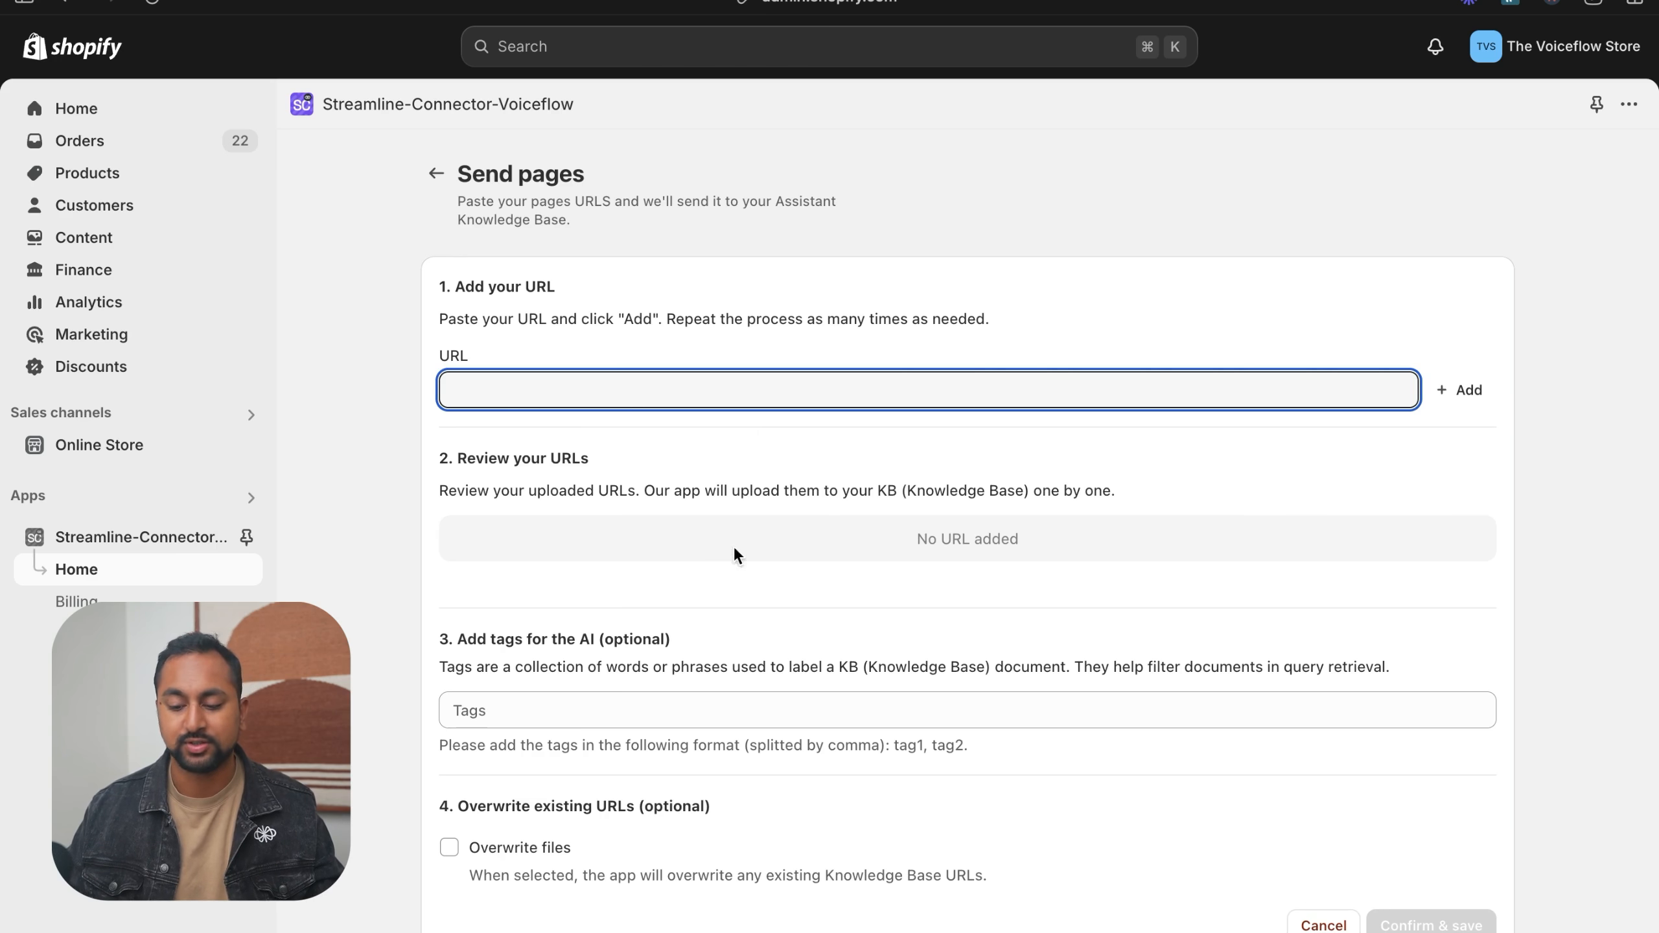
click(435, 173)
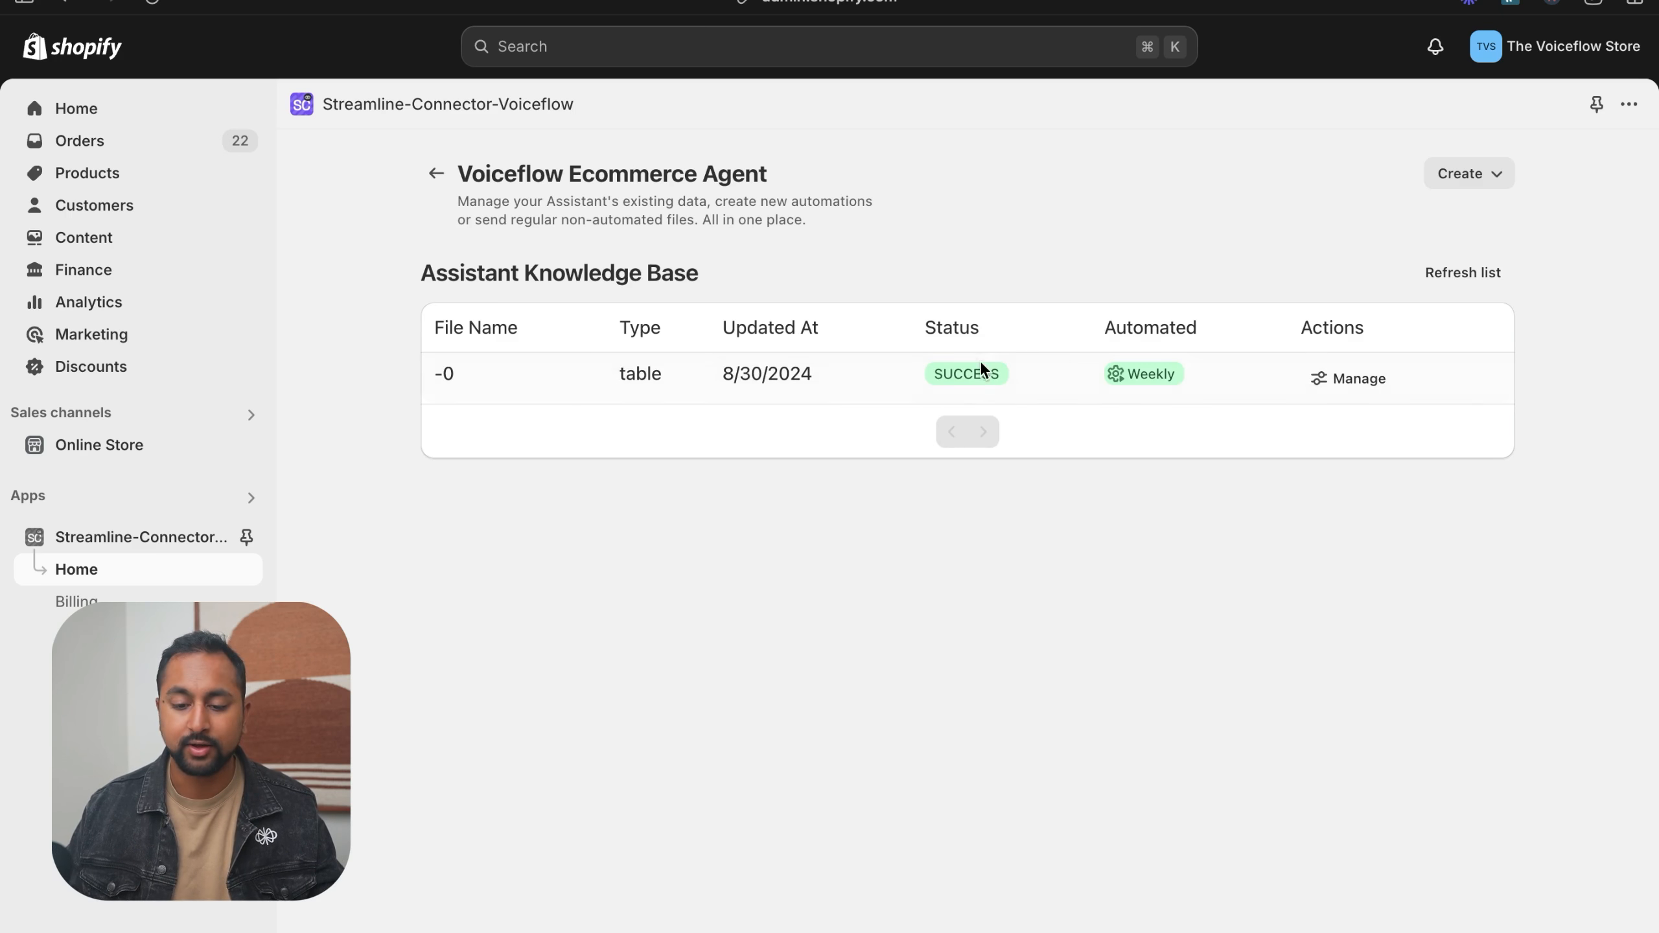
- Switch to Voiceflow, reload the agent's knowledge base and examine the chunks of the imported product table
mouse_move(5, 374)
click(174, 458)
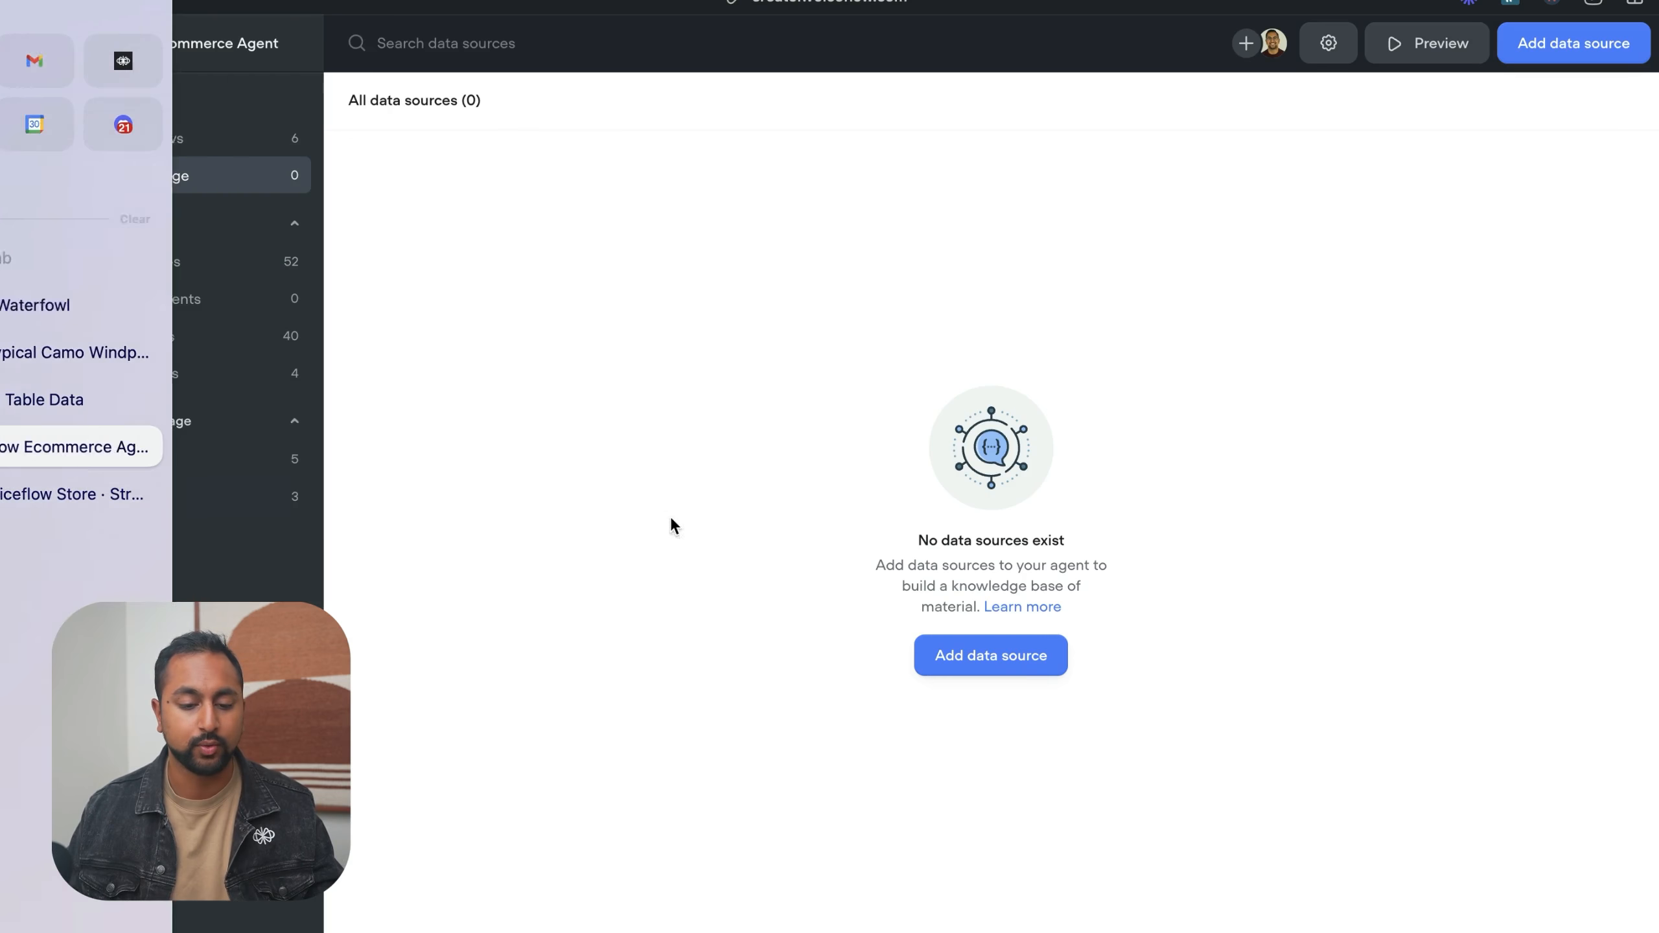
click(154, 4)
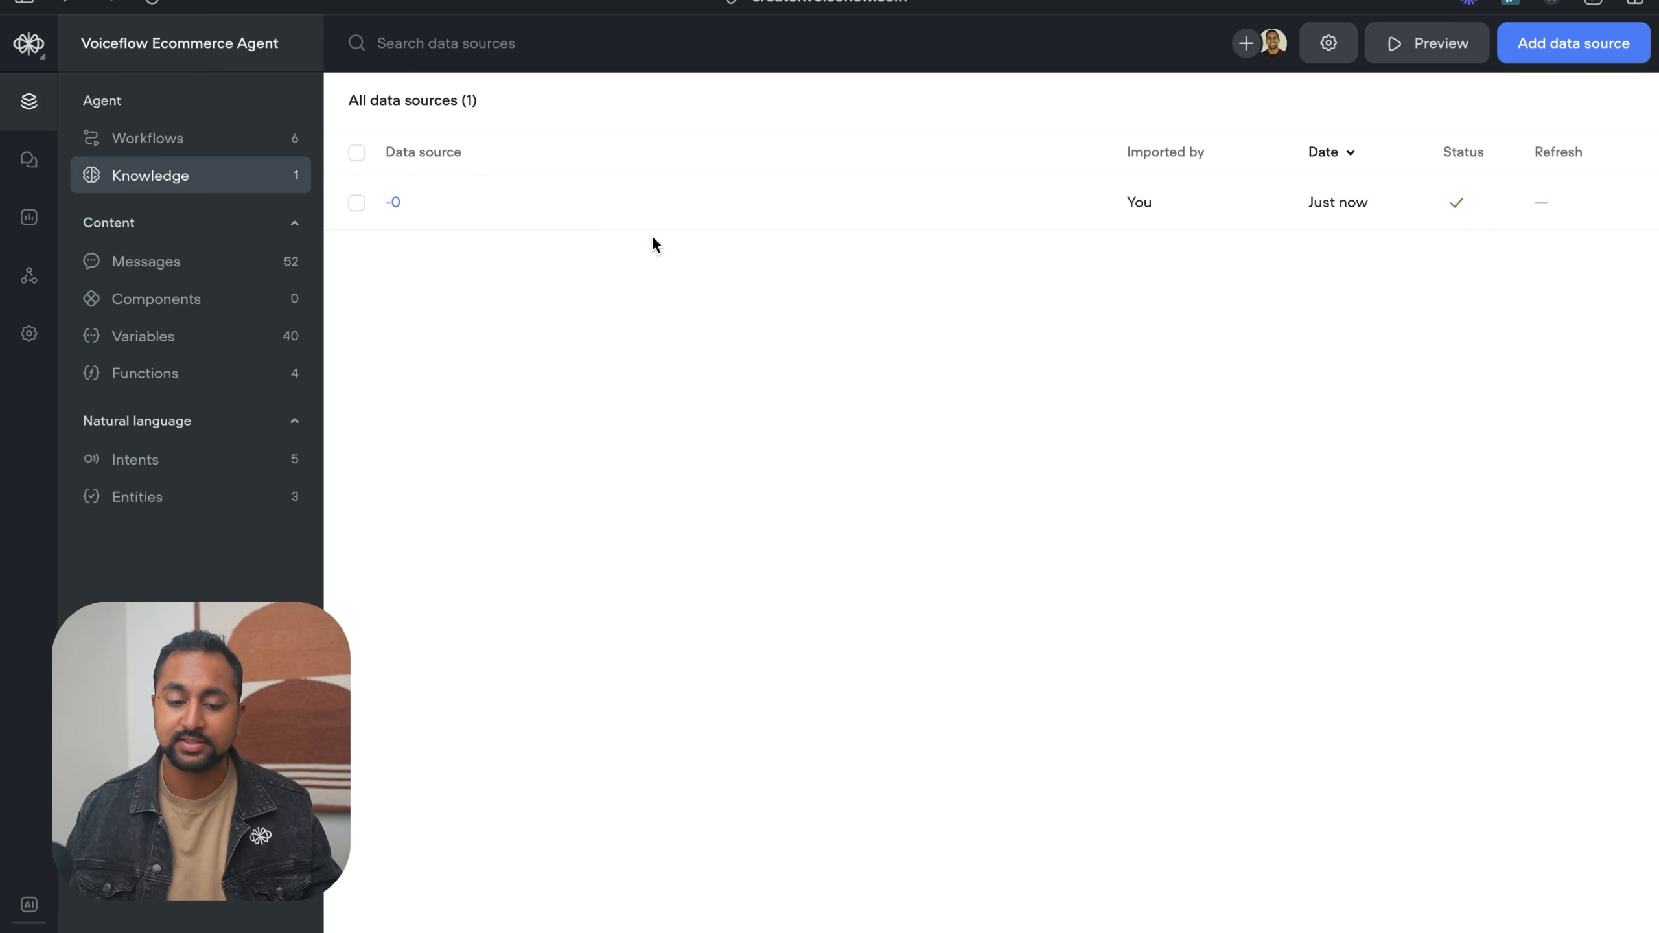
click(599, 222)
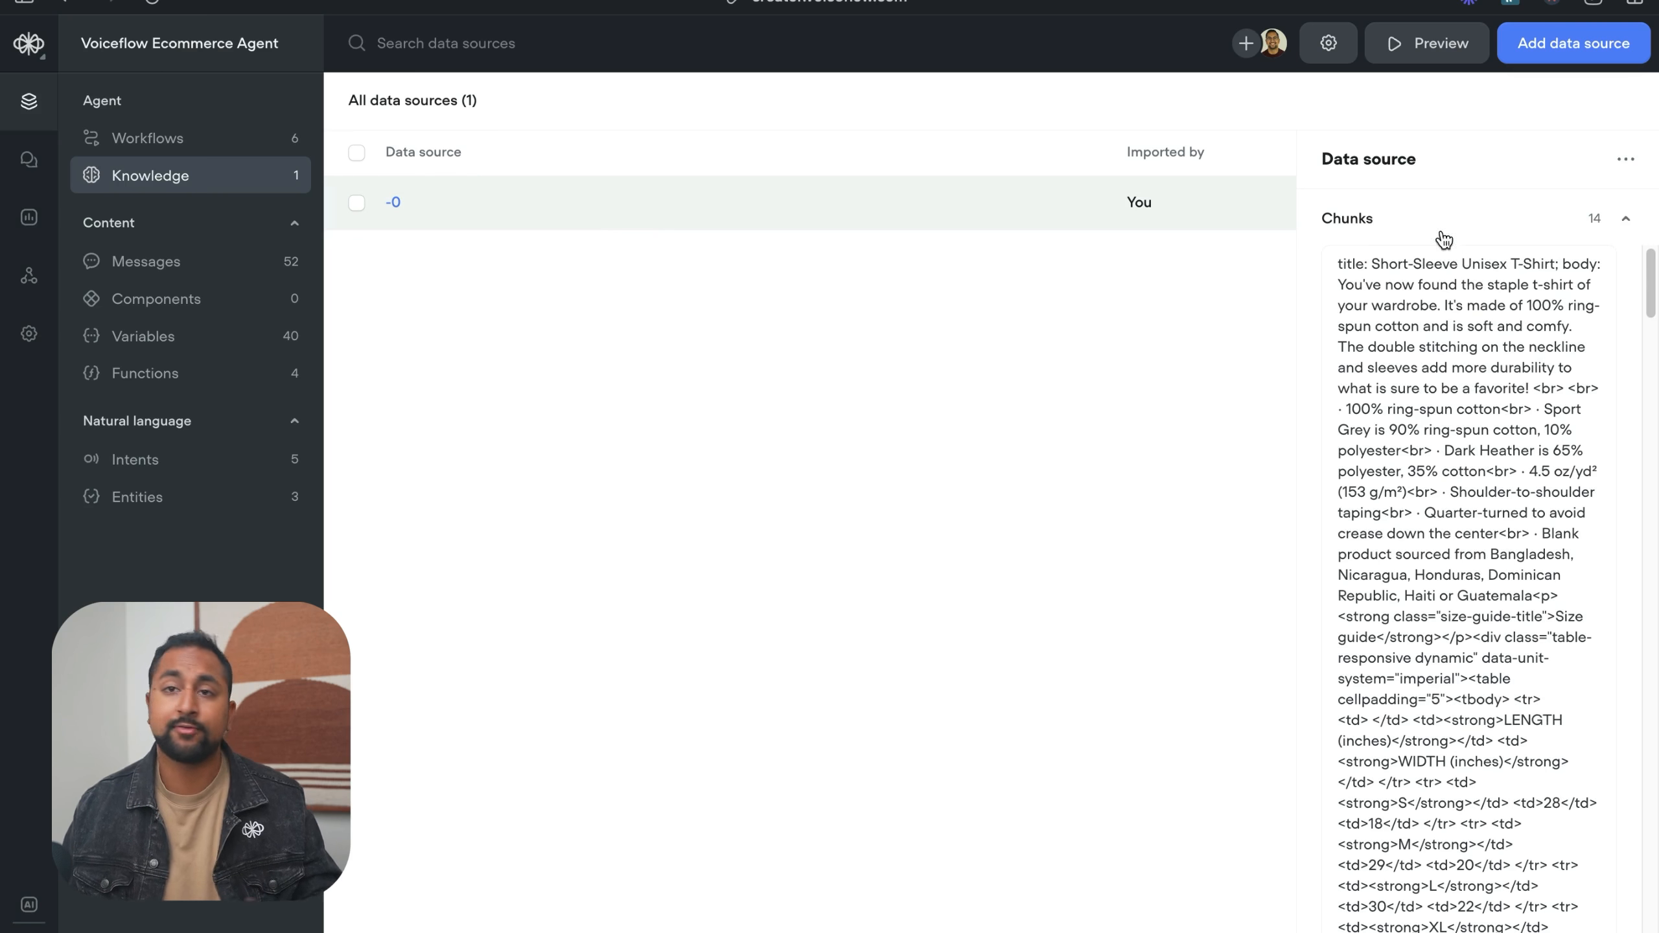
scroll(1432, 258, down, 10)
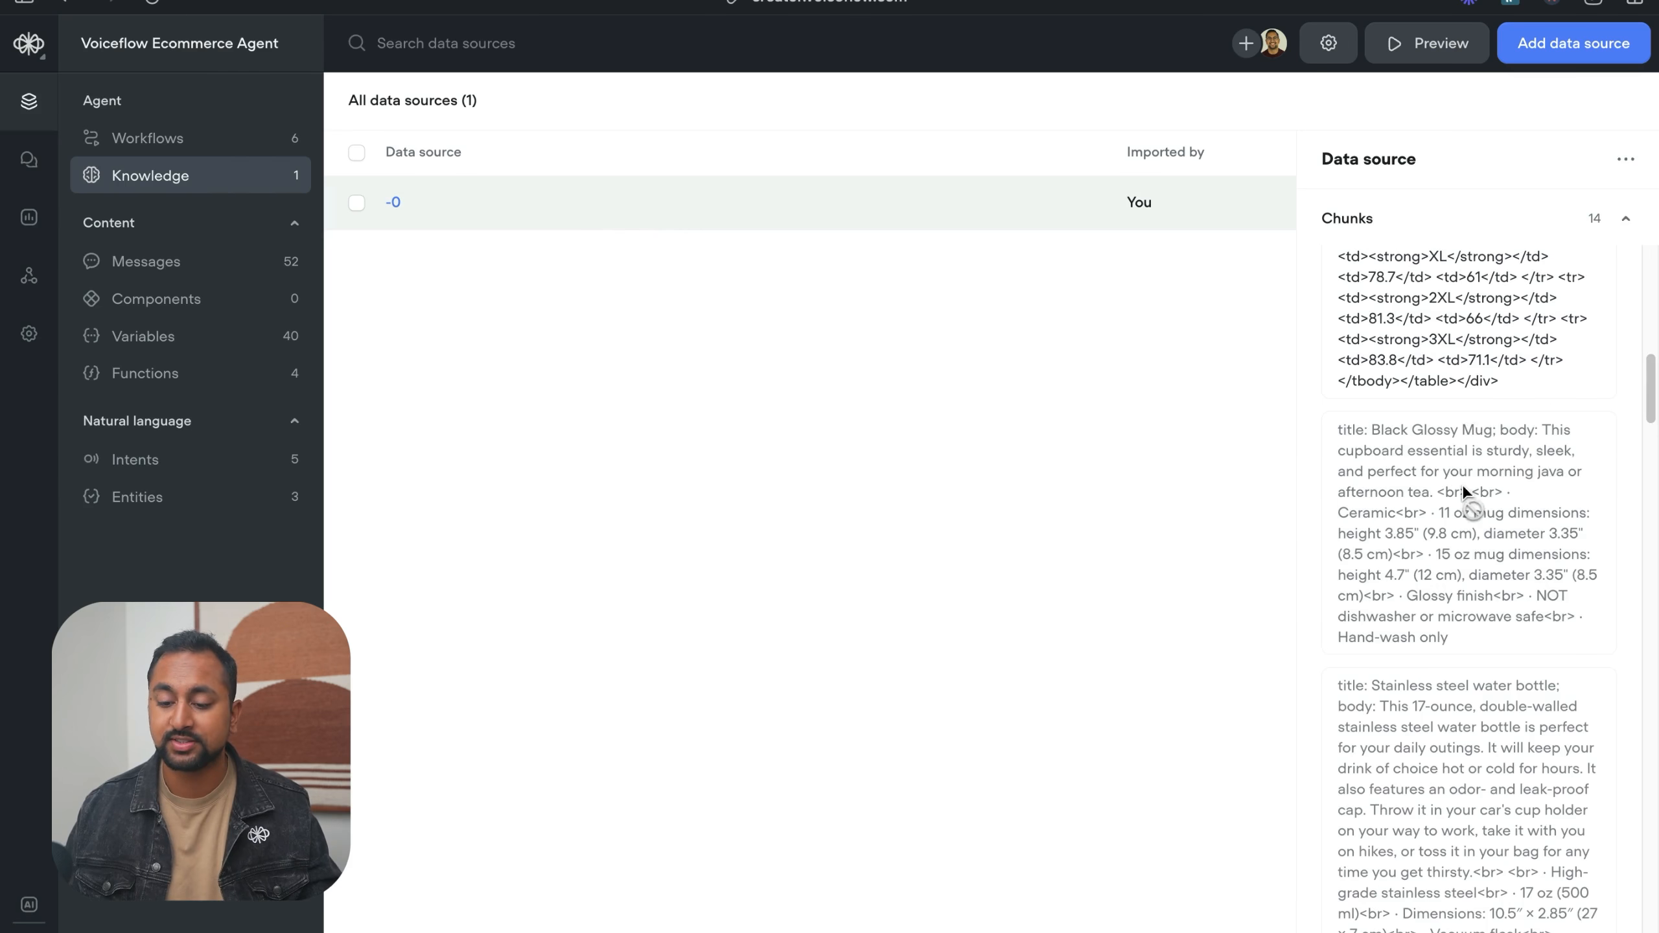
scroll(1506, 728, down, 7)
click(1167, 219)
- Preview the knowledge base with the question "Do you have any cool socks?" and read the response
click(1427, 43)
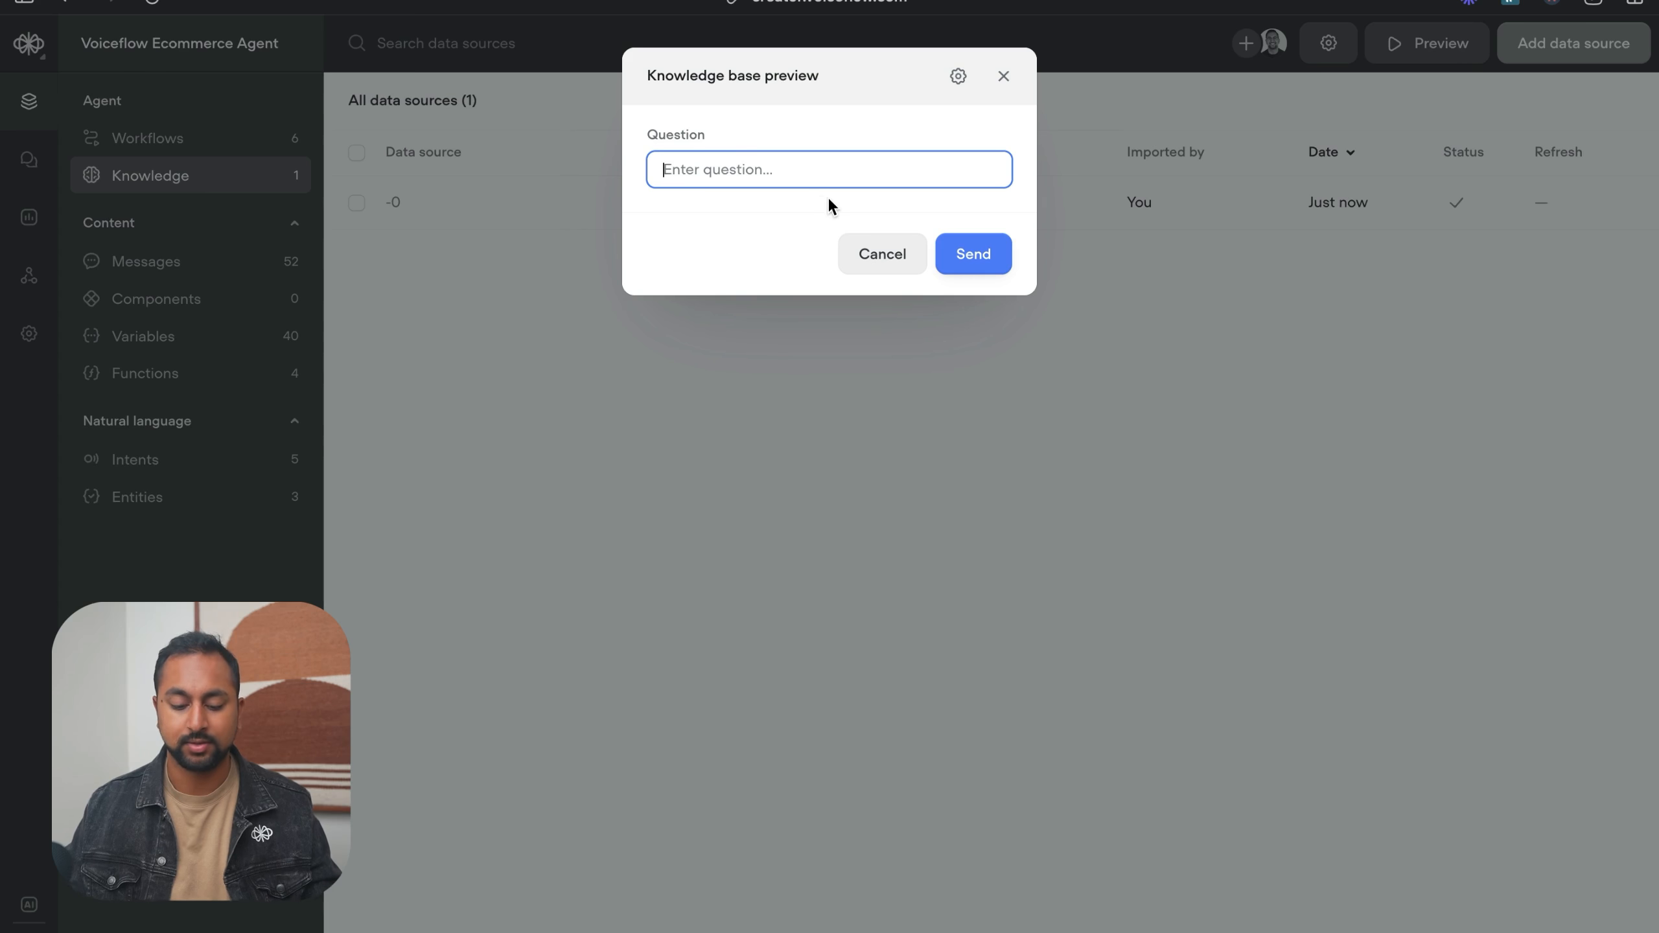
text(Do you hav)
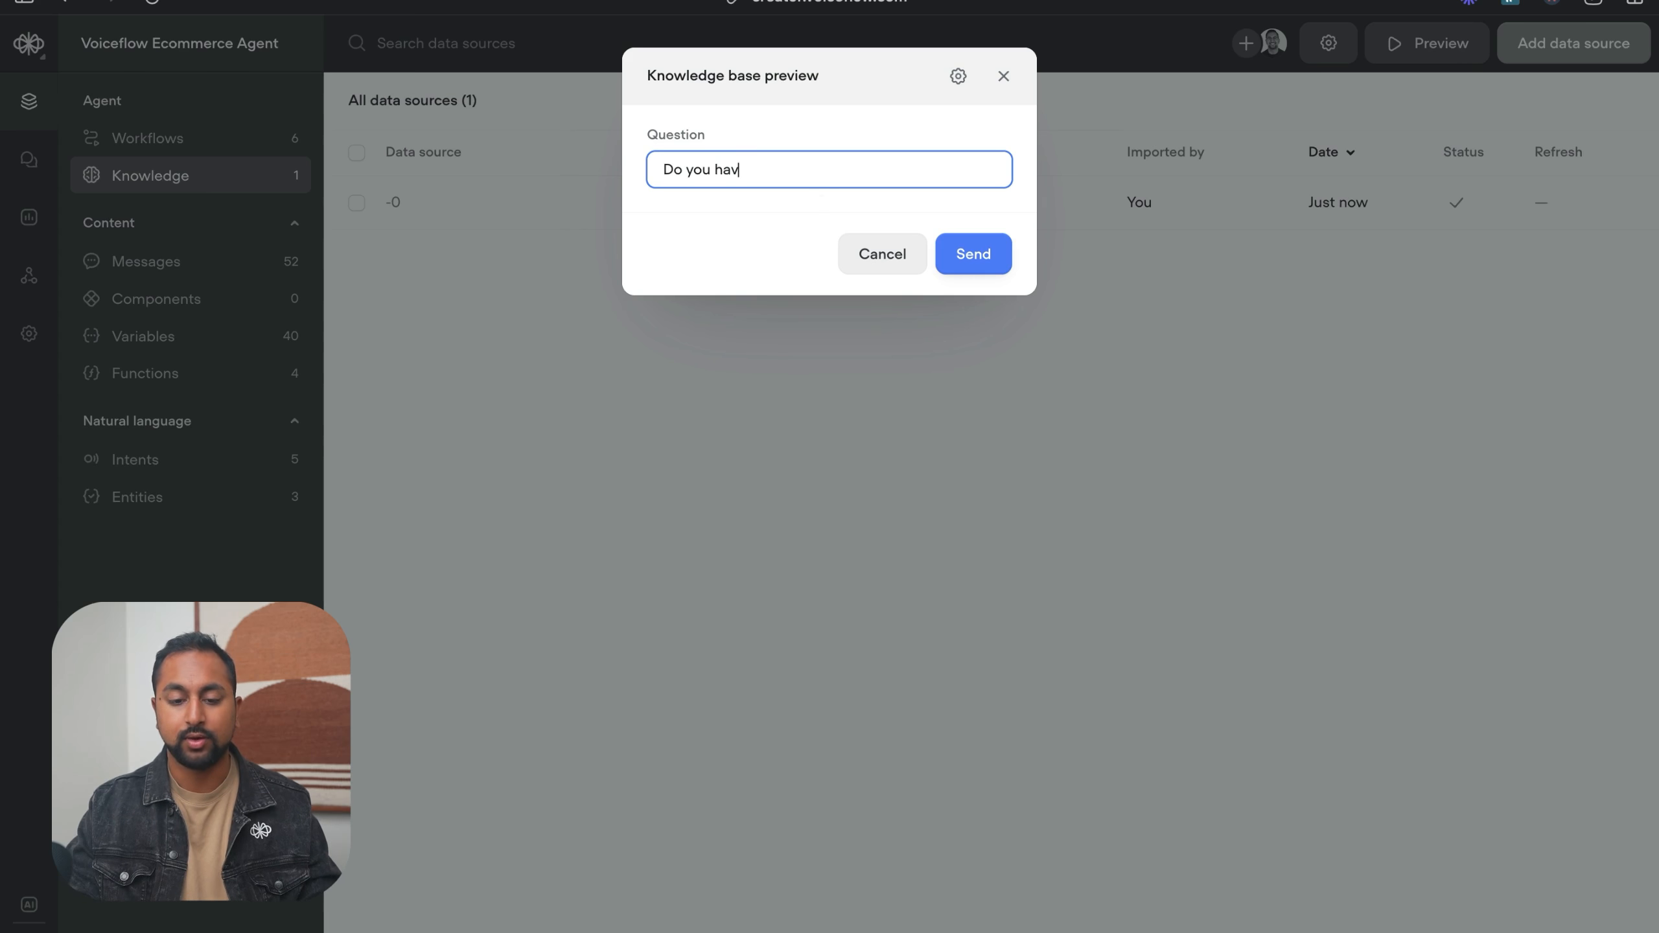
text(e any cool socks?)
key(Return)
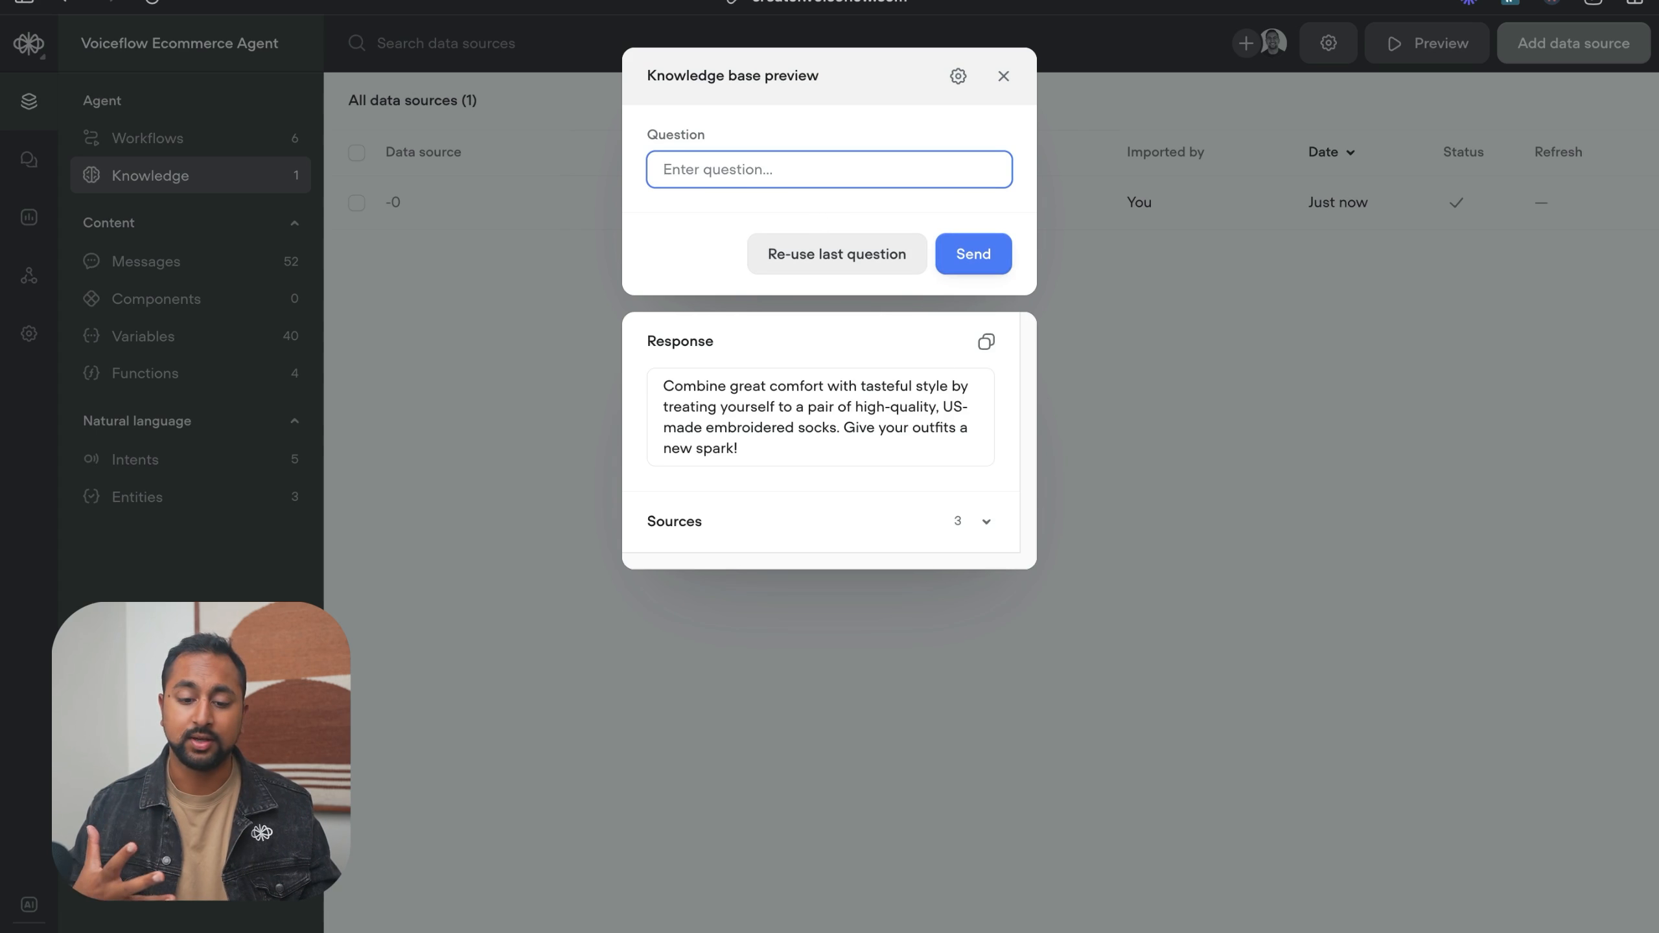
drag(819, 456, 671, 380)
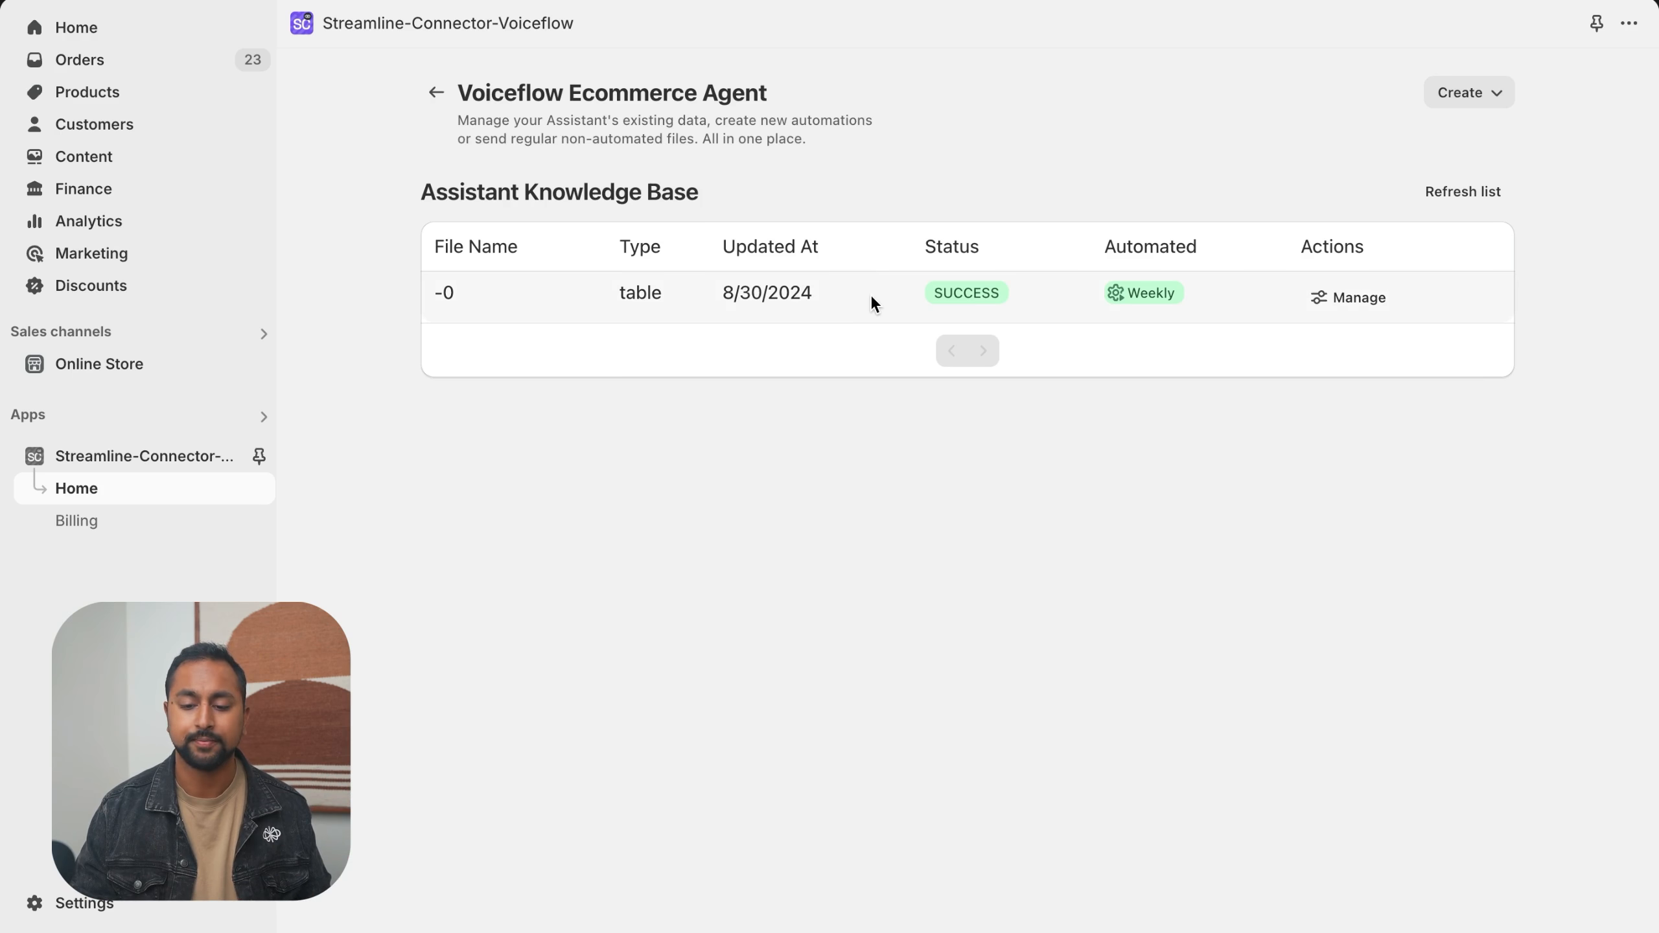
click(1496, 93)
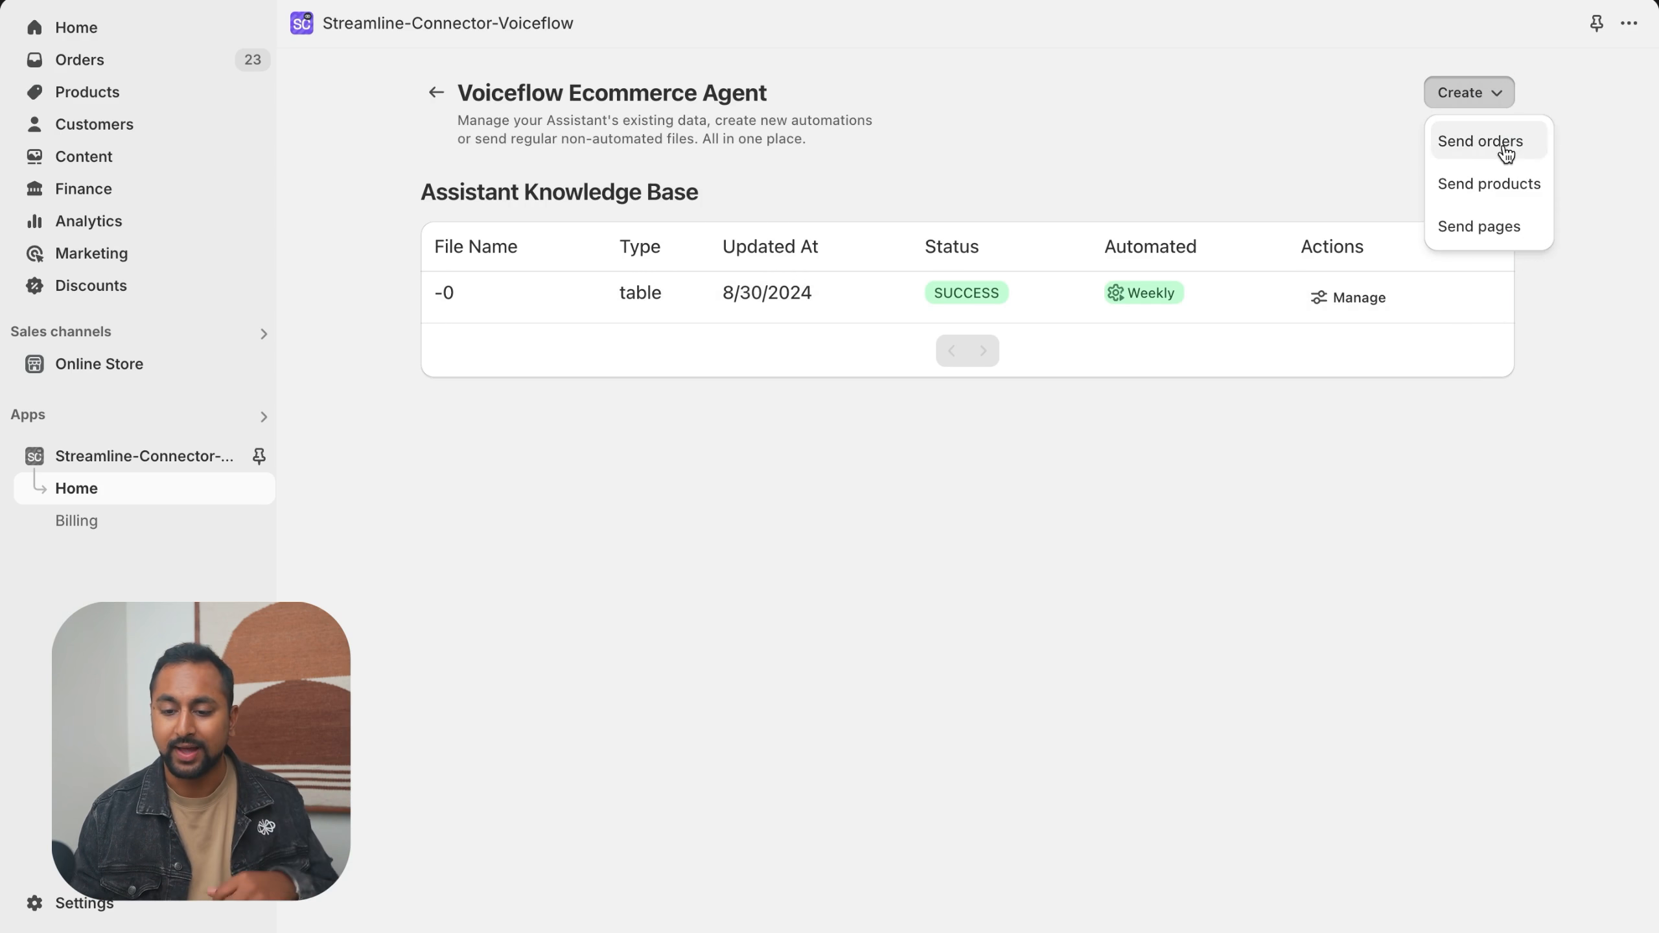
click(1490, 216)
click(877, 307)
text(https://voiceflow-shop.myshopify.com/pages/return-policy)
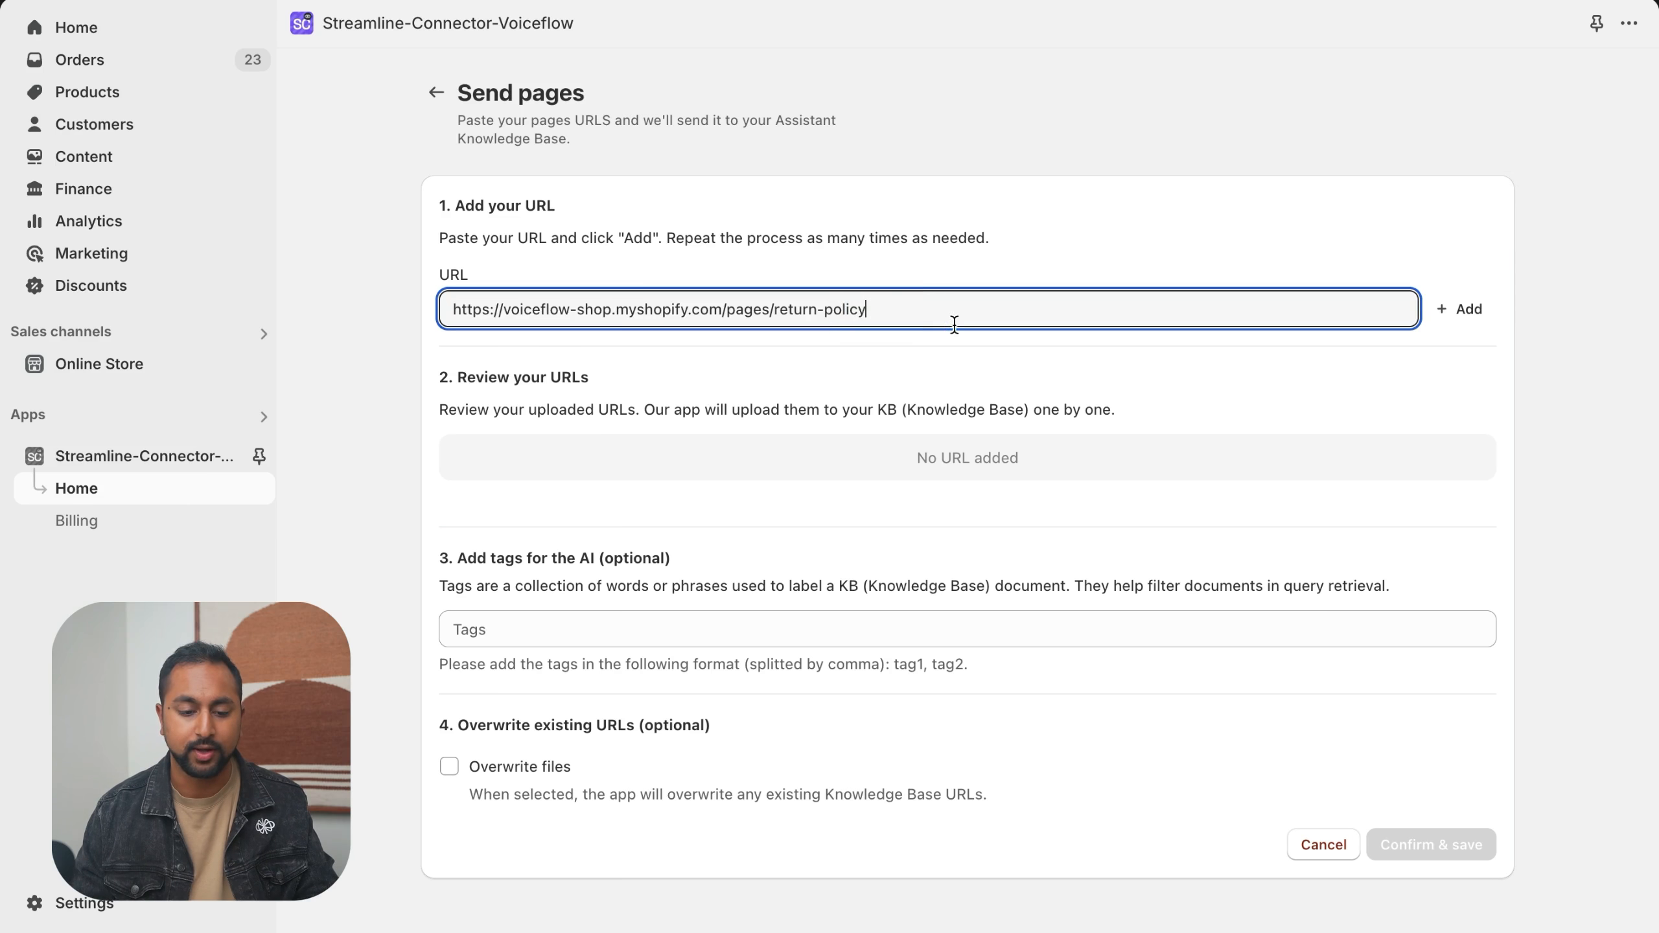
click(1481, 324)
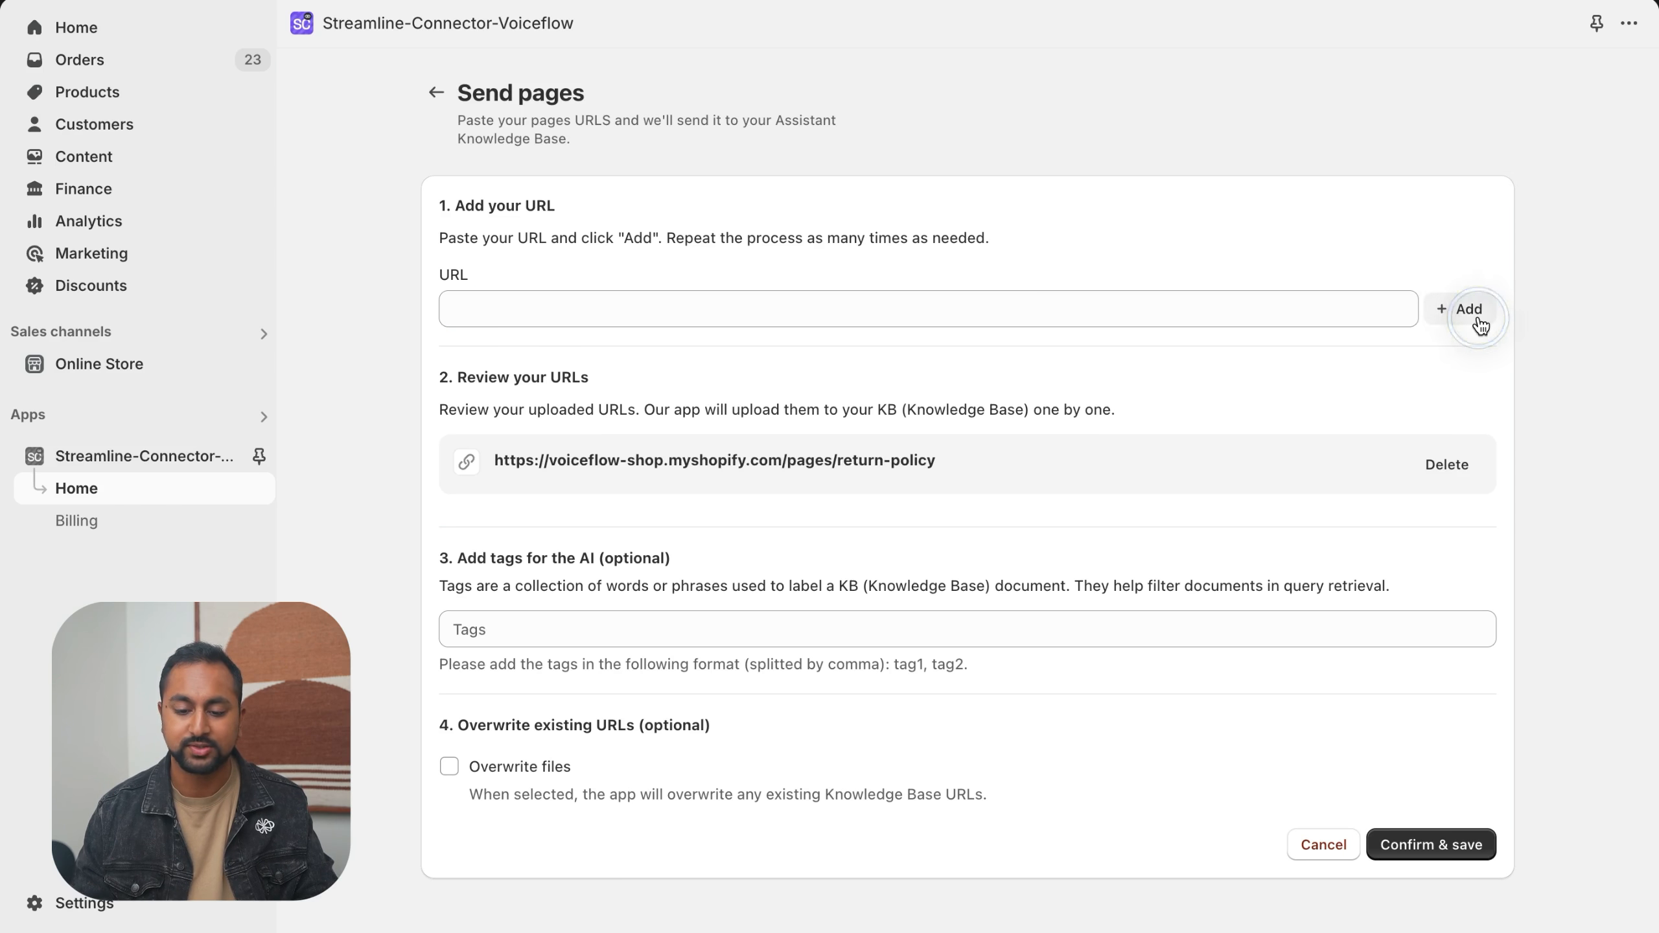
click(1473, 860)
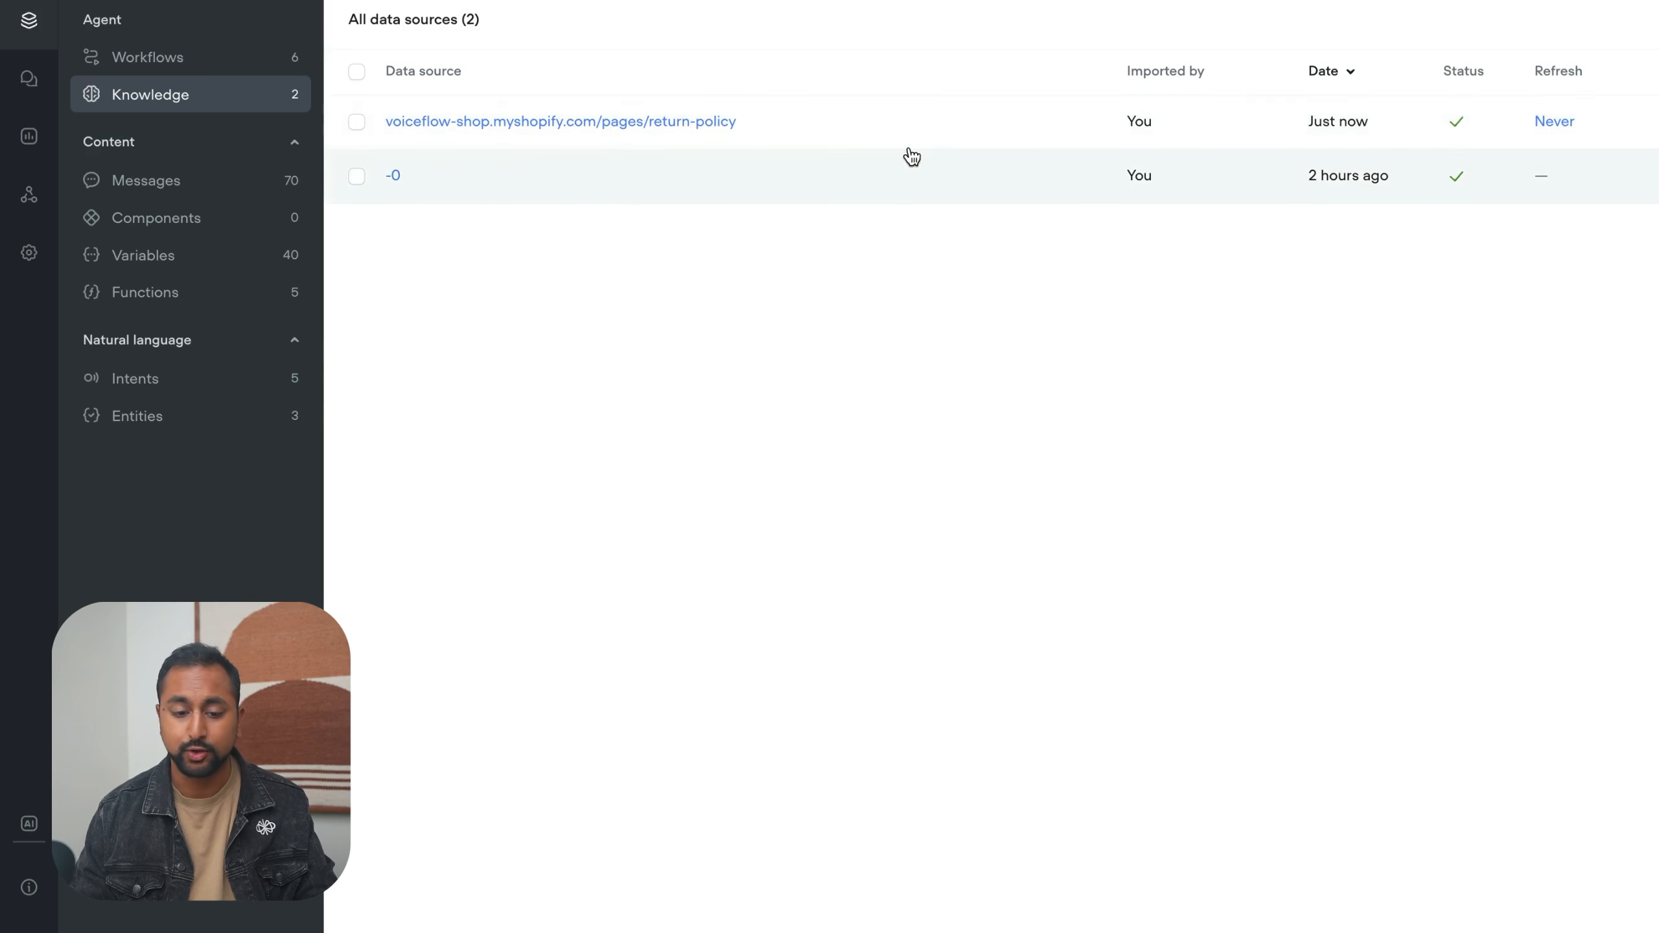
- Examine the imported chunk of the return-policy page in Voiceflow's knowledge base
click(932, 130)
scroll(1418, 415, down, 10)
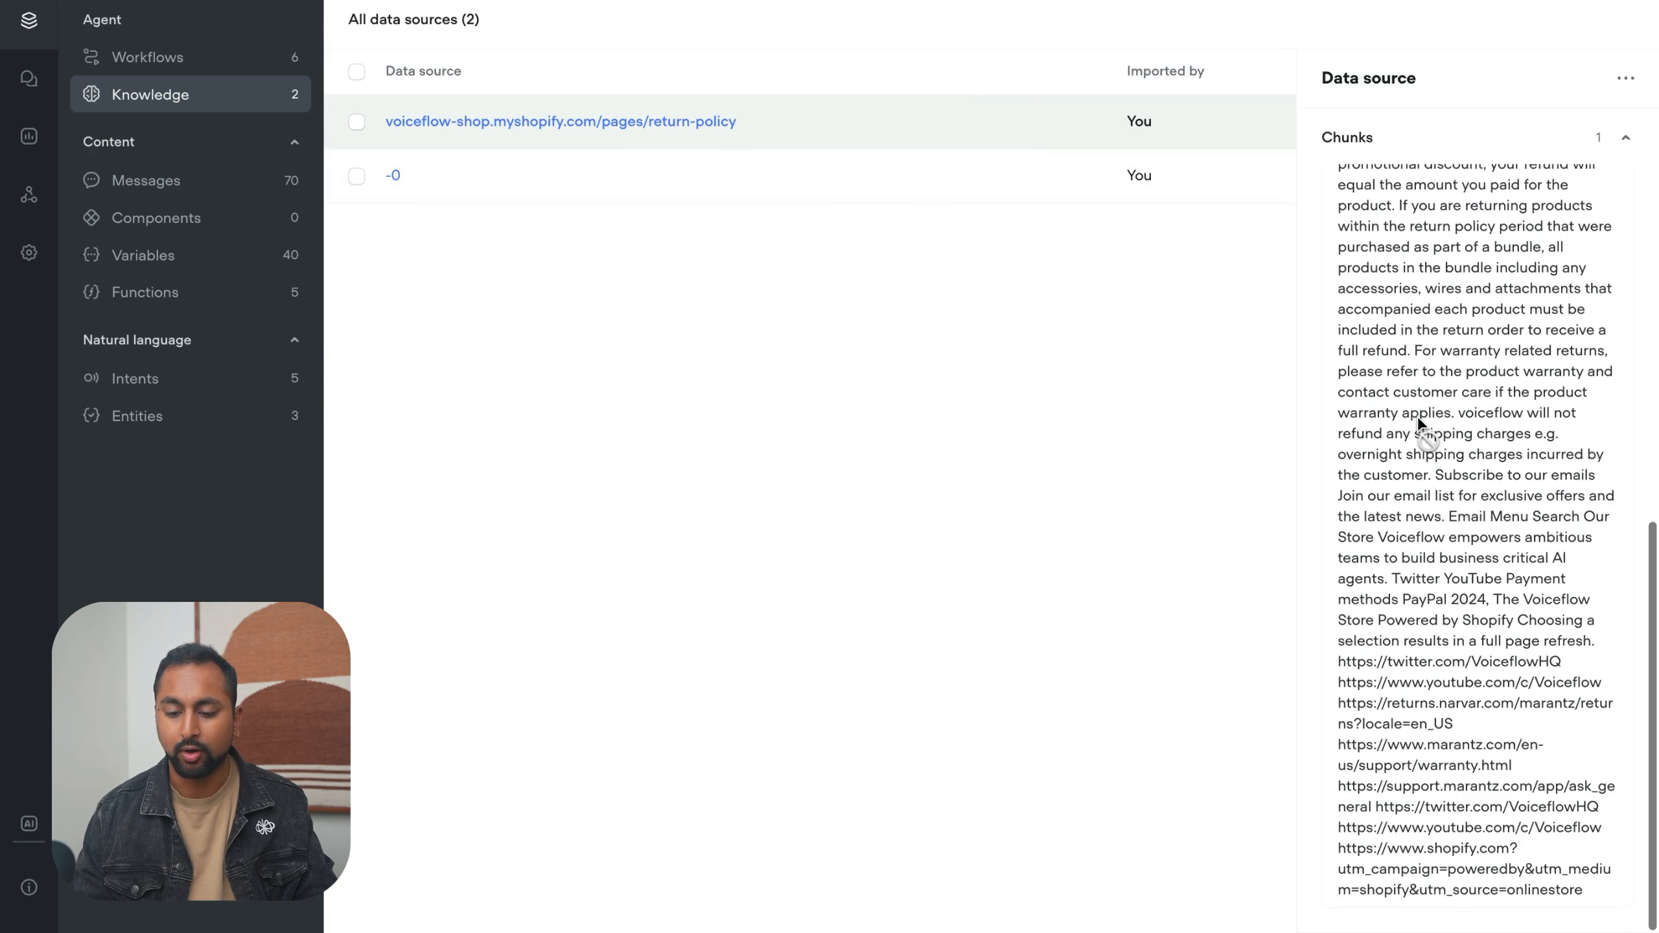
scroll(1418, 415, up, 10)
click(1131, 445)
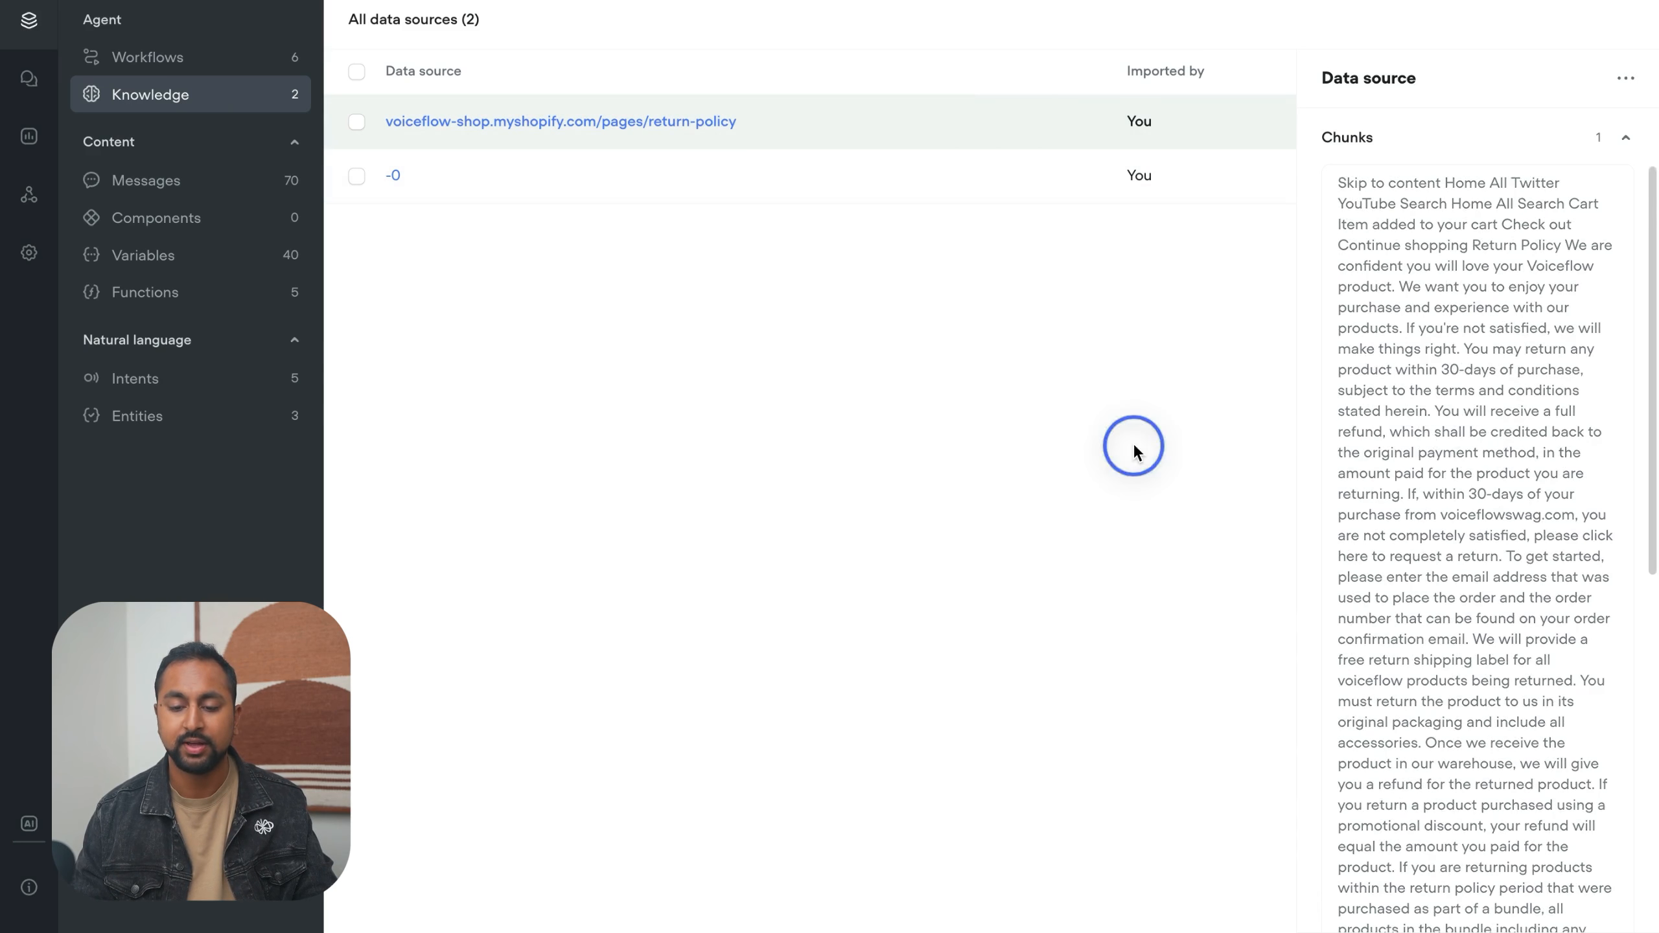
- Ask the knowledge base preview how long the return policy is, and close the preview
text(how long is h)
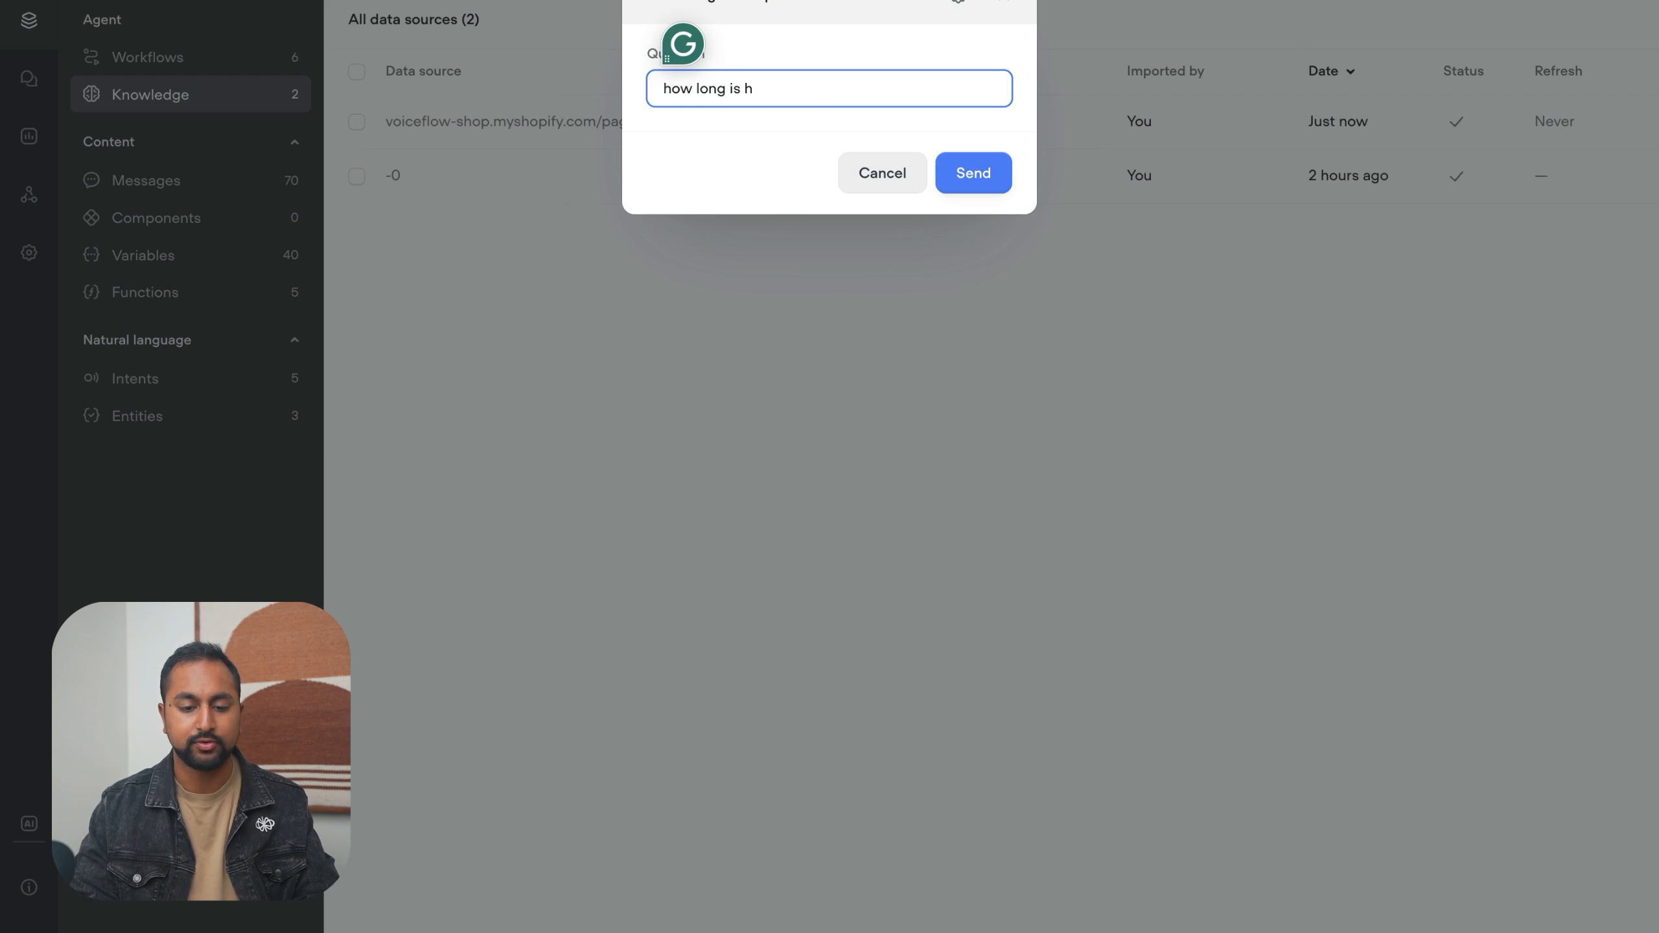
text(your)
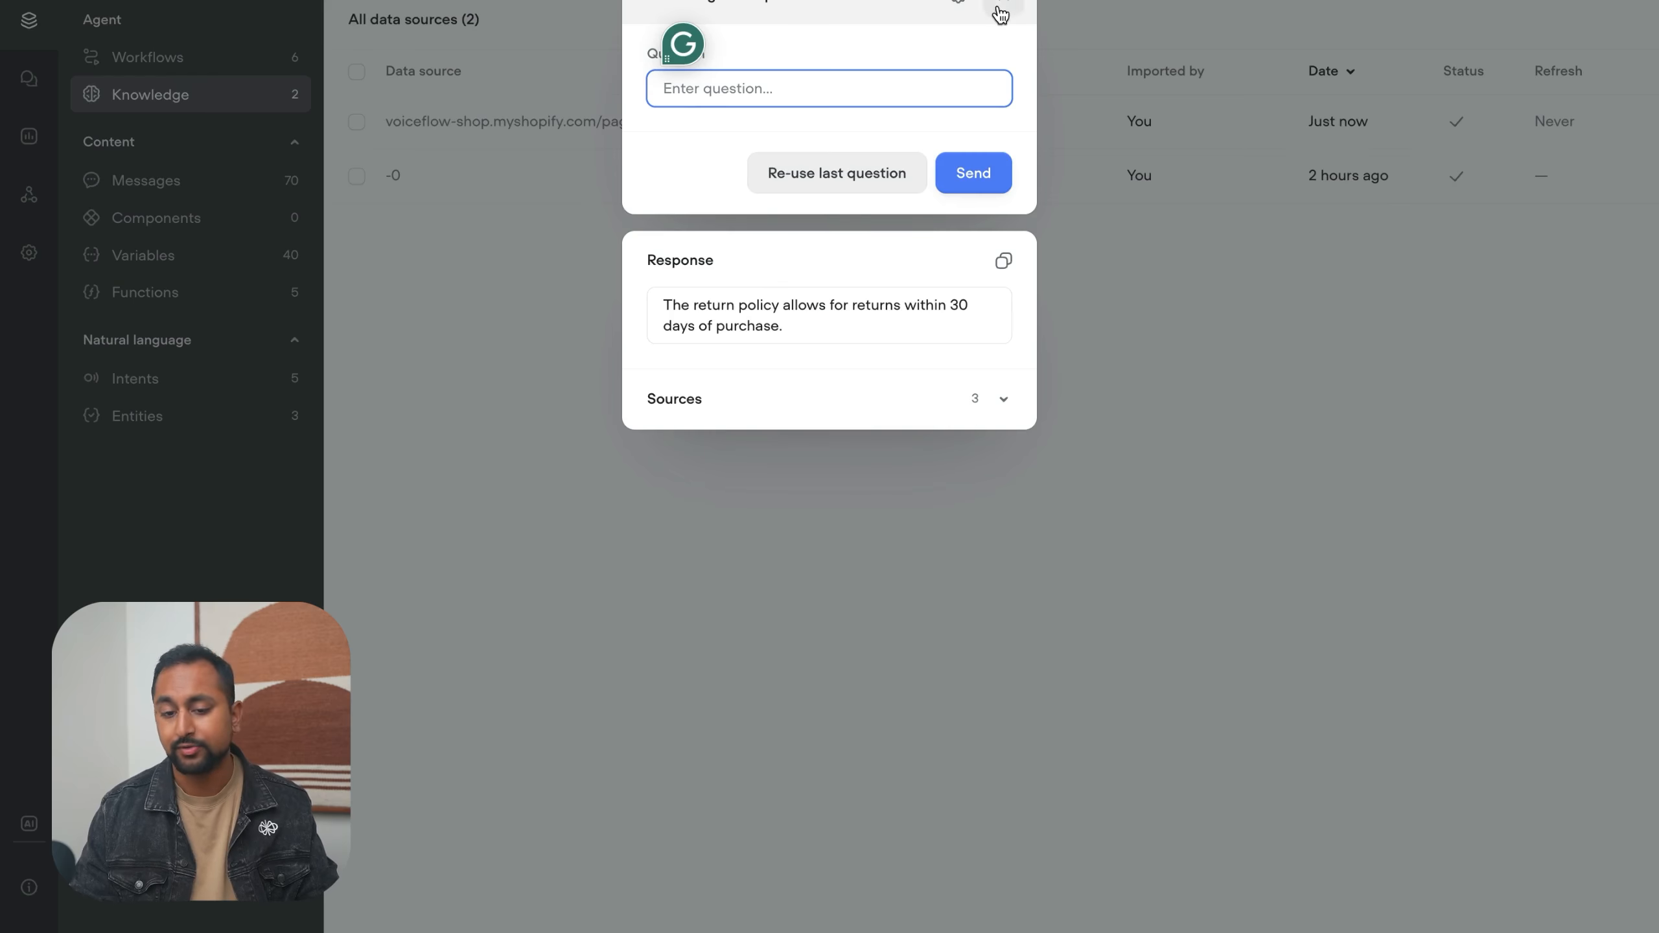
click(1000, 13)
- Look through the product table's data source again and close its details
click(757, 171)
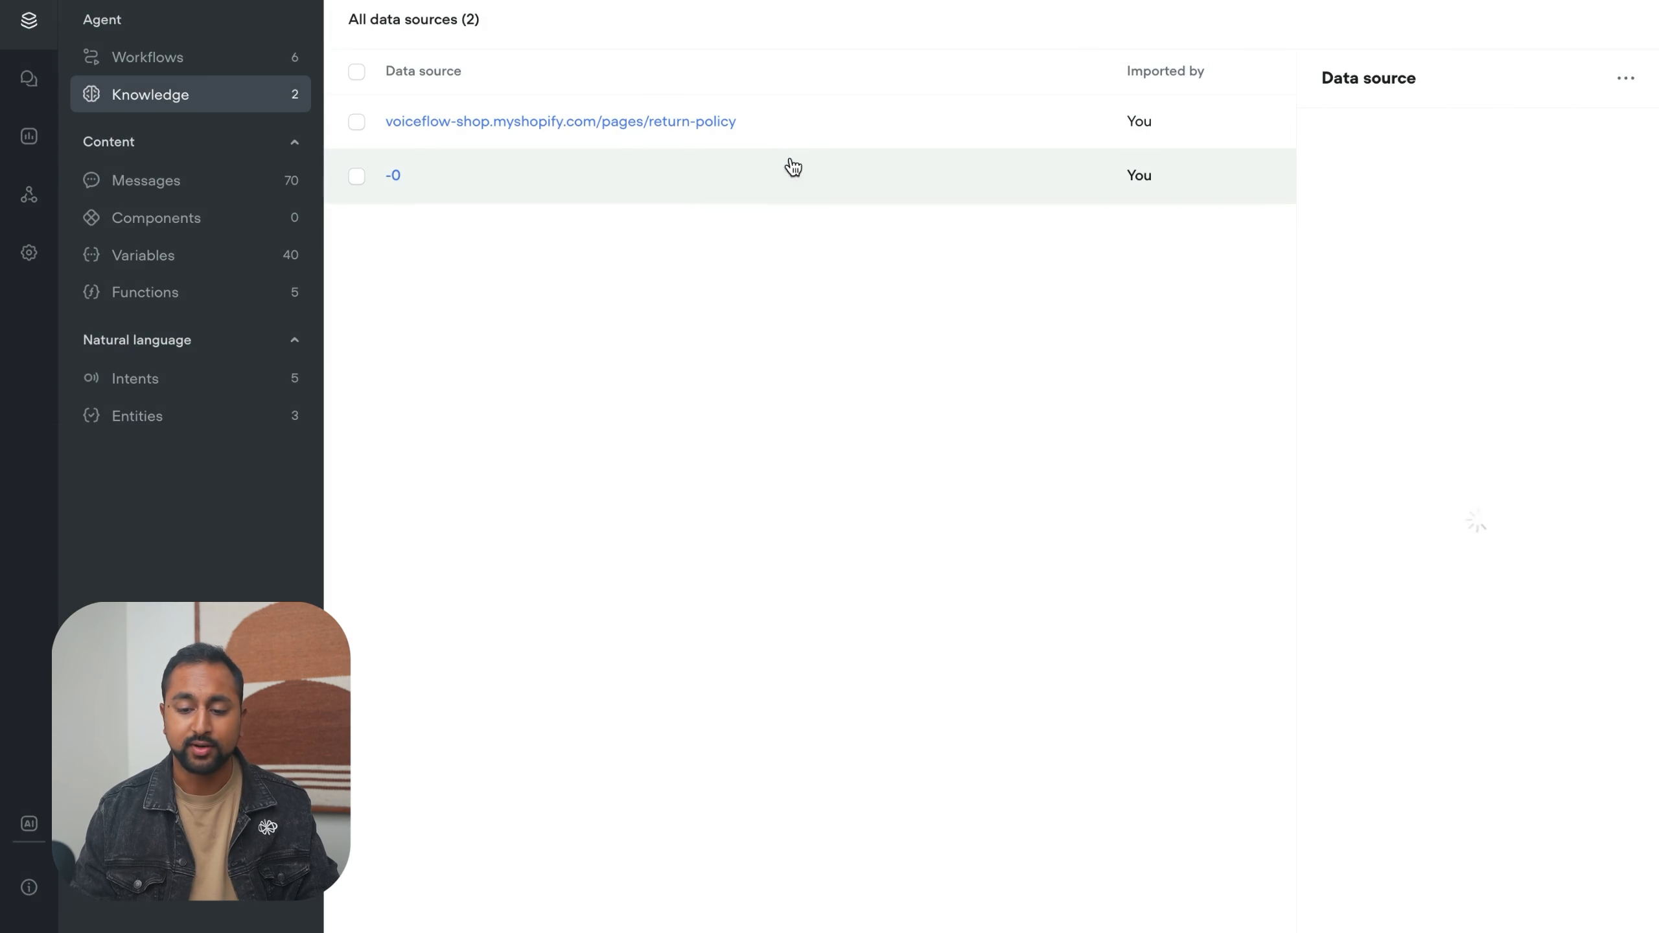
scroll(1542, 306, down, 5)
click(1000, 360)
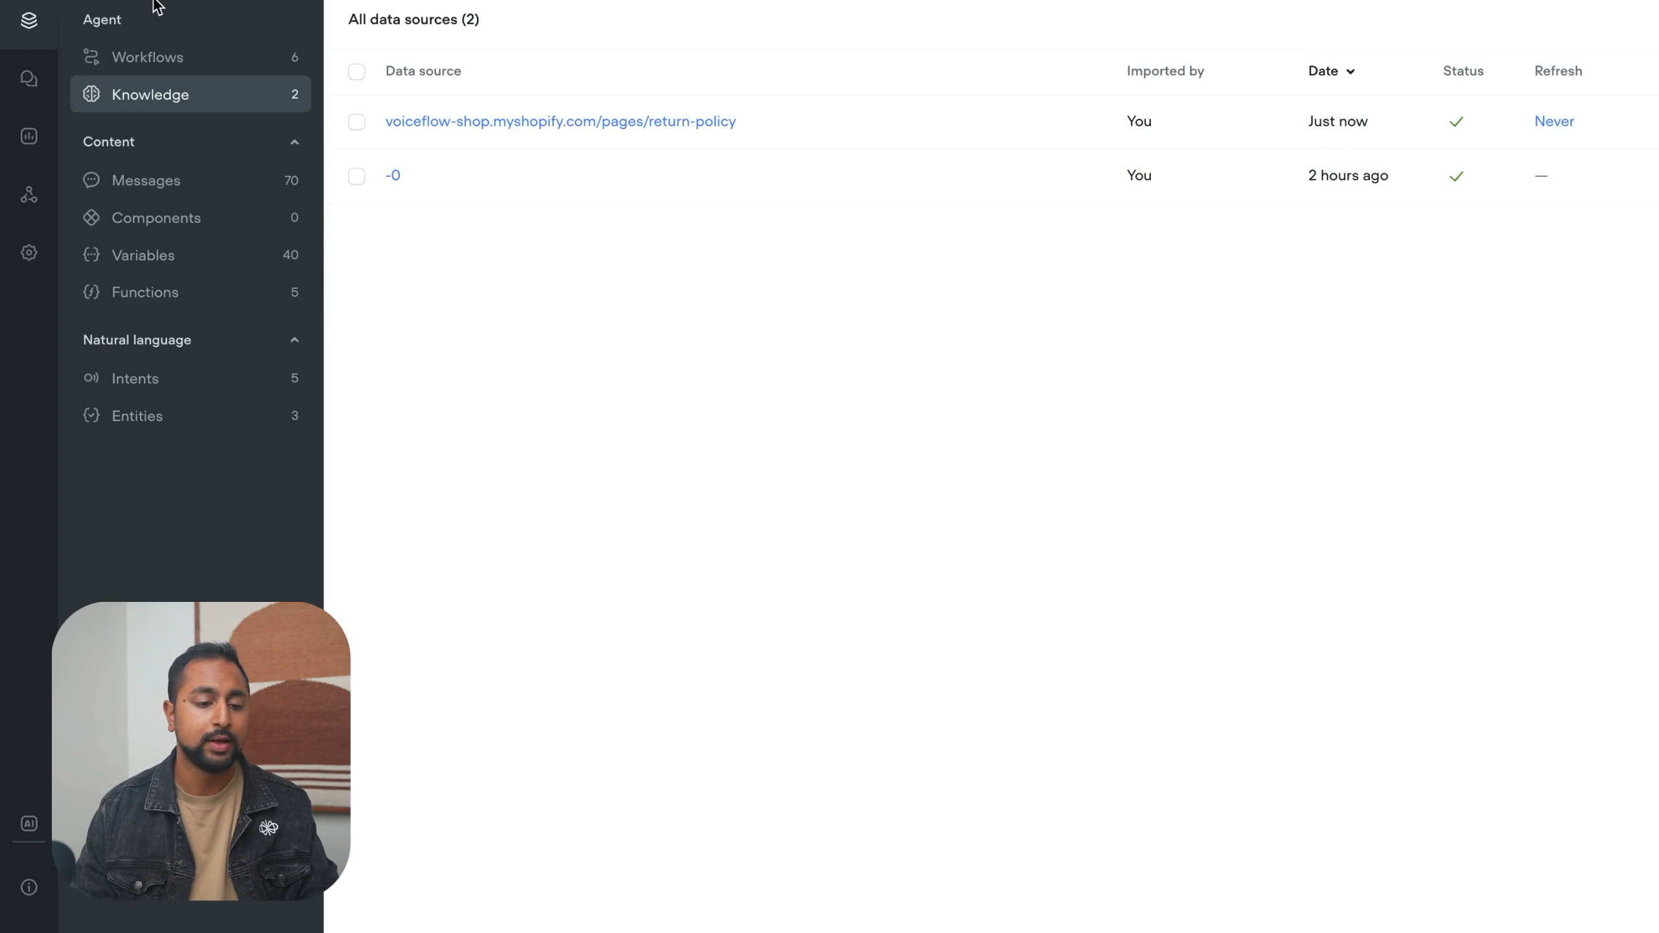
- Open the agent's Home workflow and start a test run from the Introduction Message block
click(148, 55)
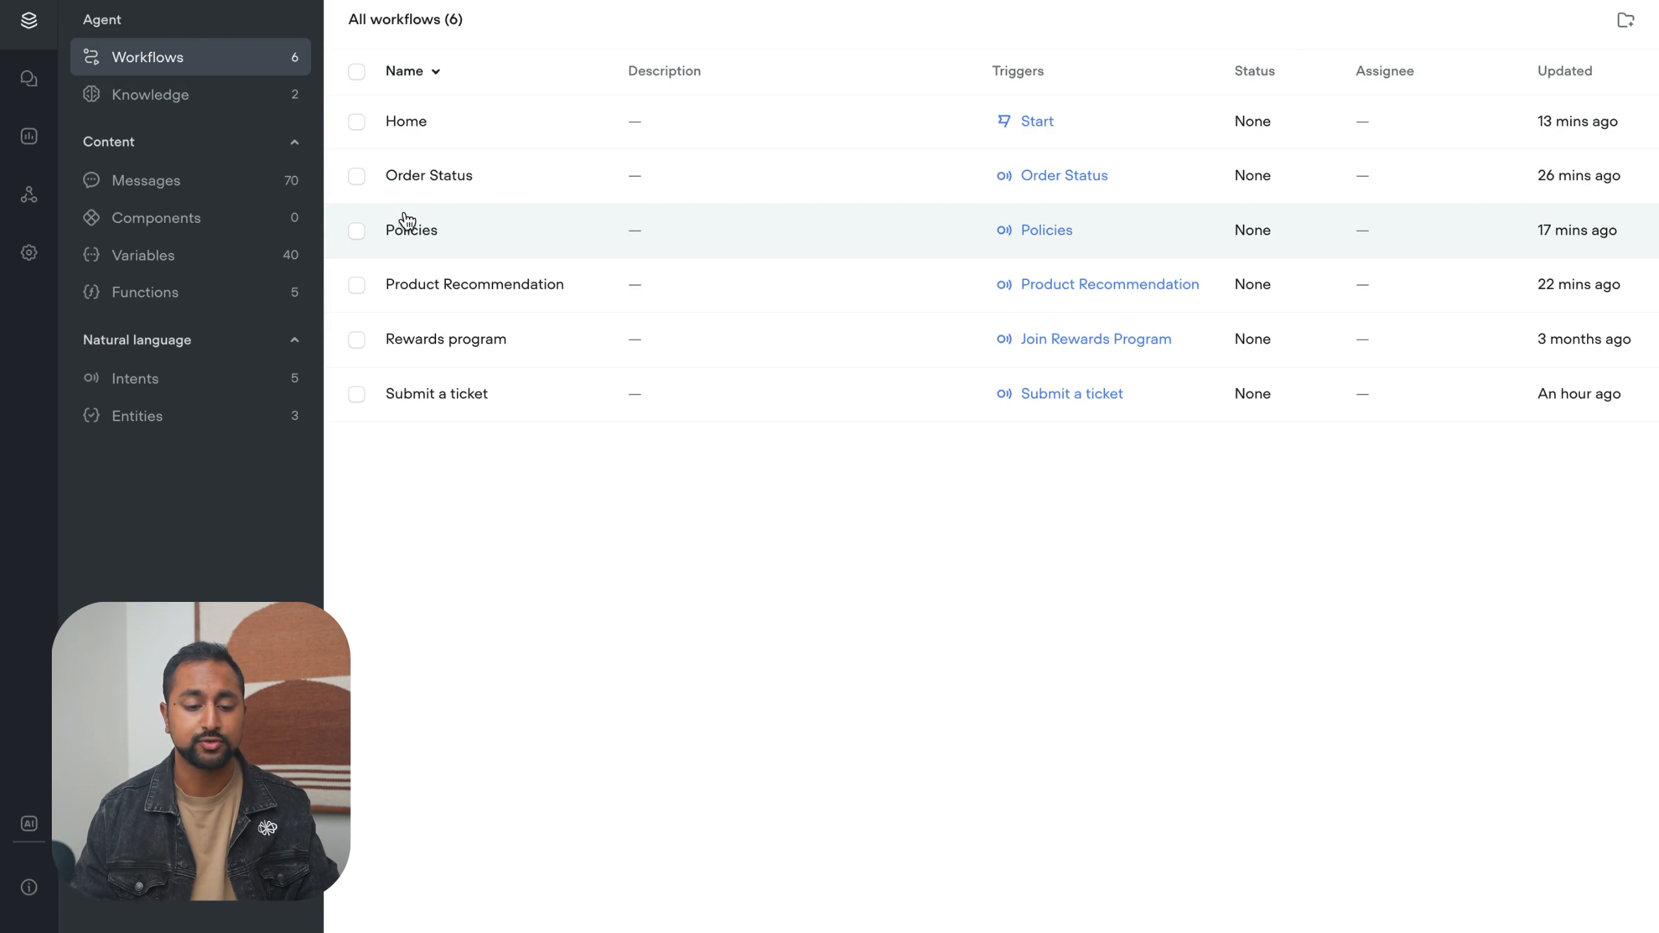
double_click(511, 124)
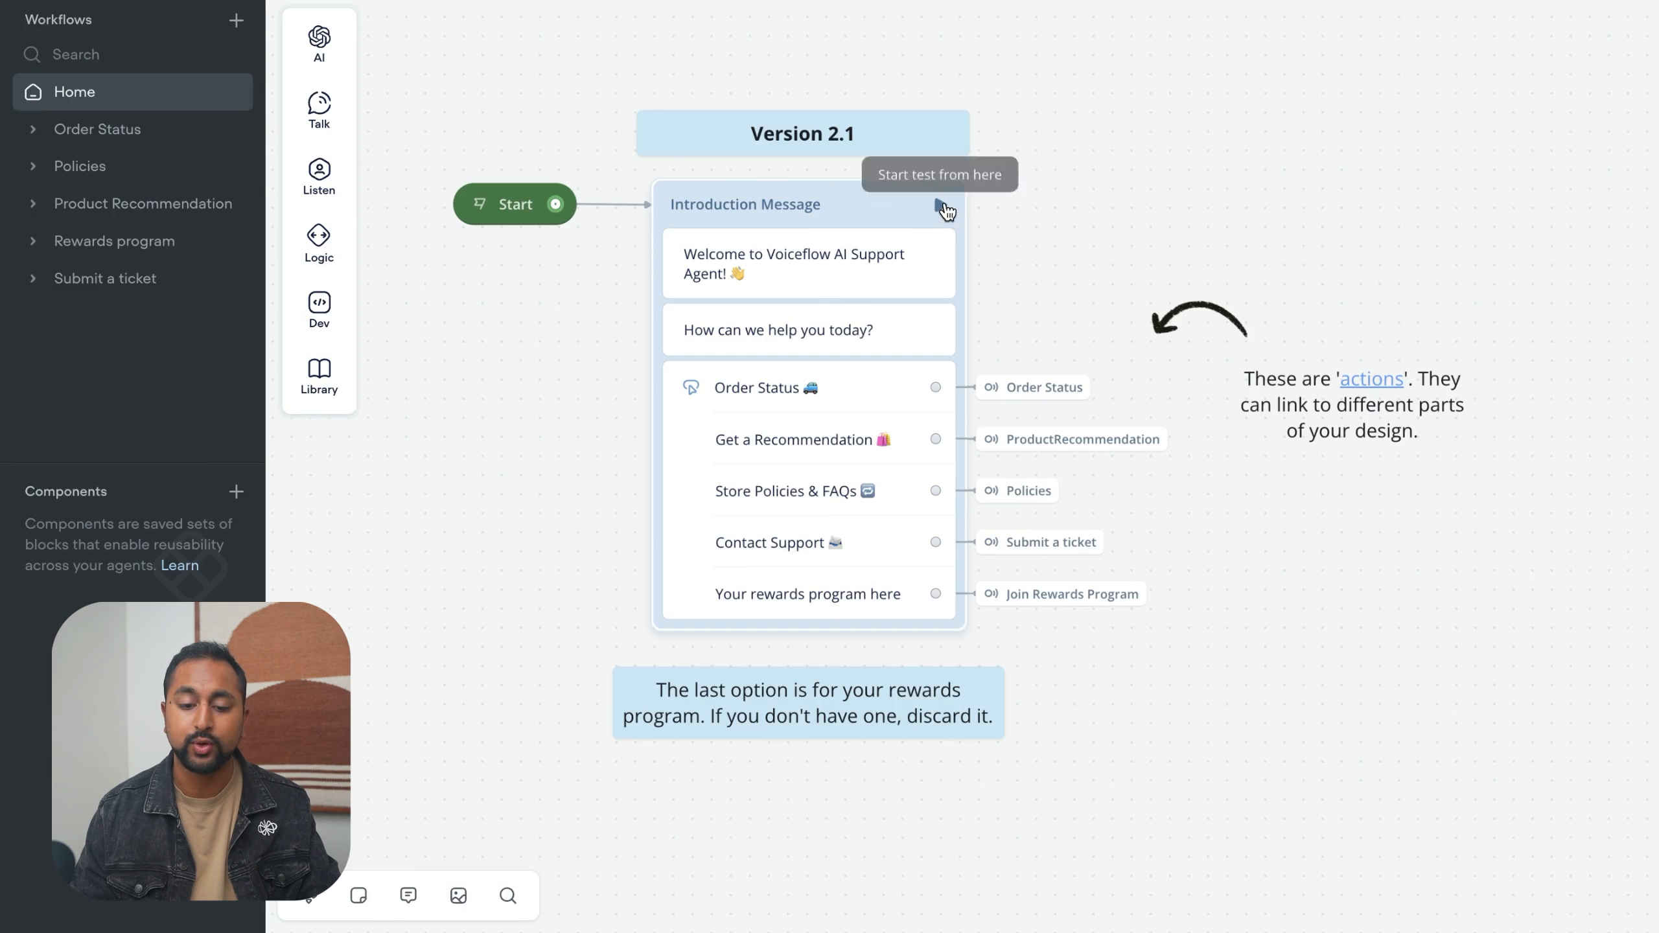
click(942, 206)
click(1547, 36)
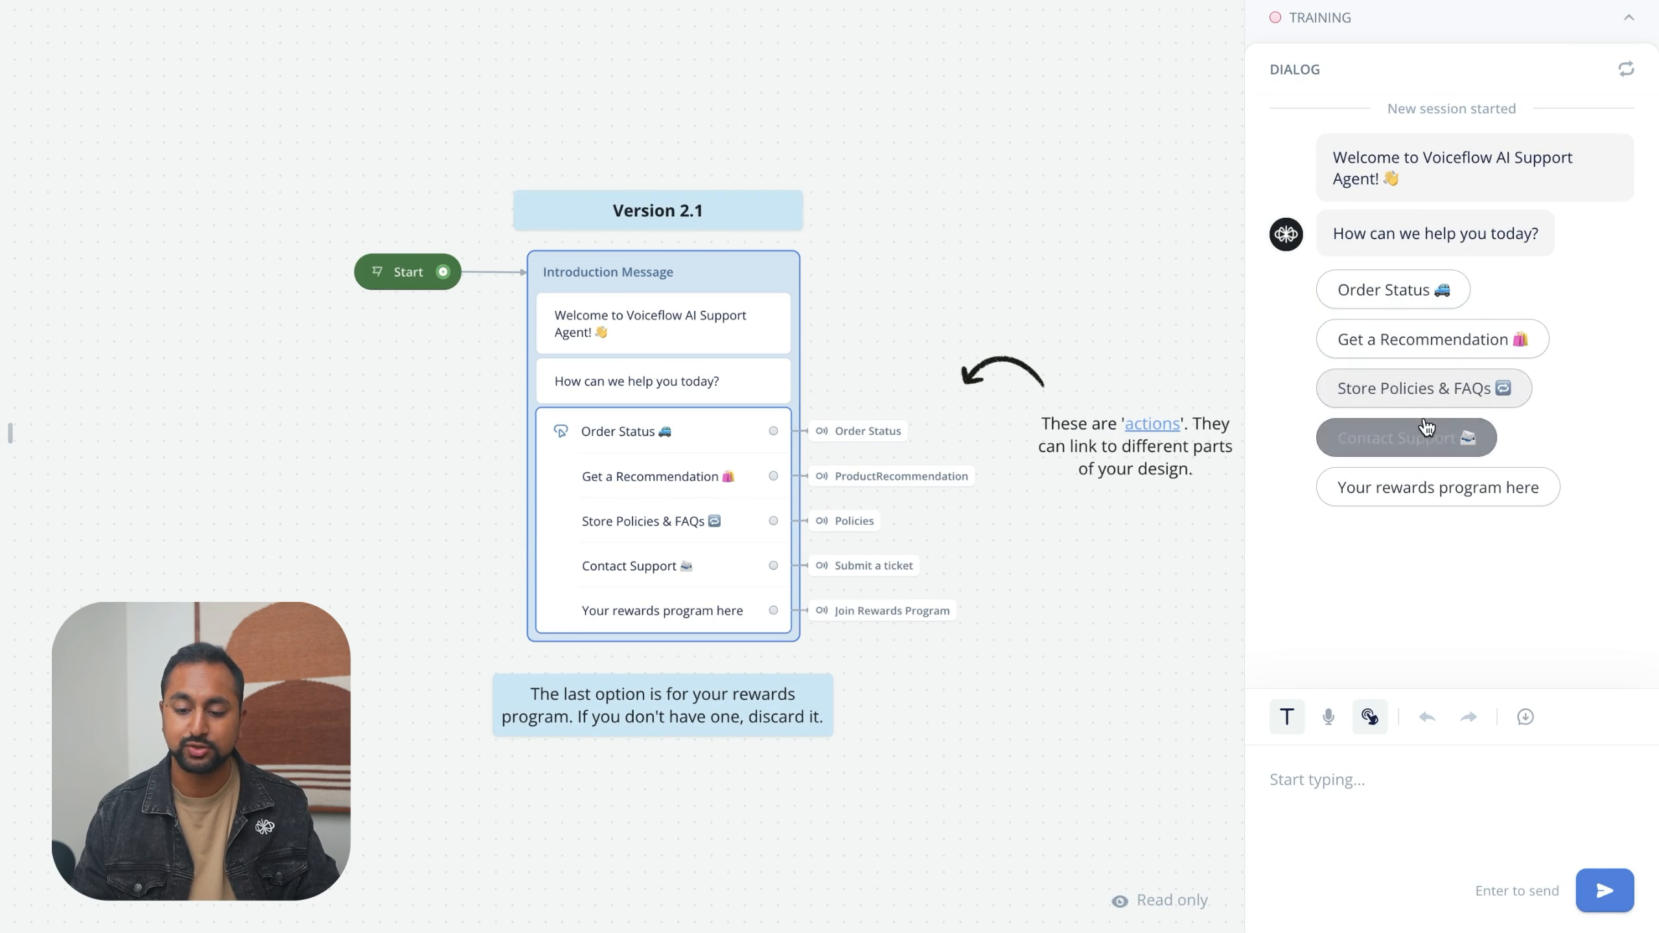
- Ask the agent "What is your return policy?" in the test dialog
click(1316, 811)
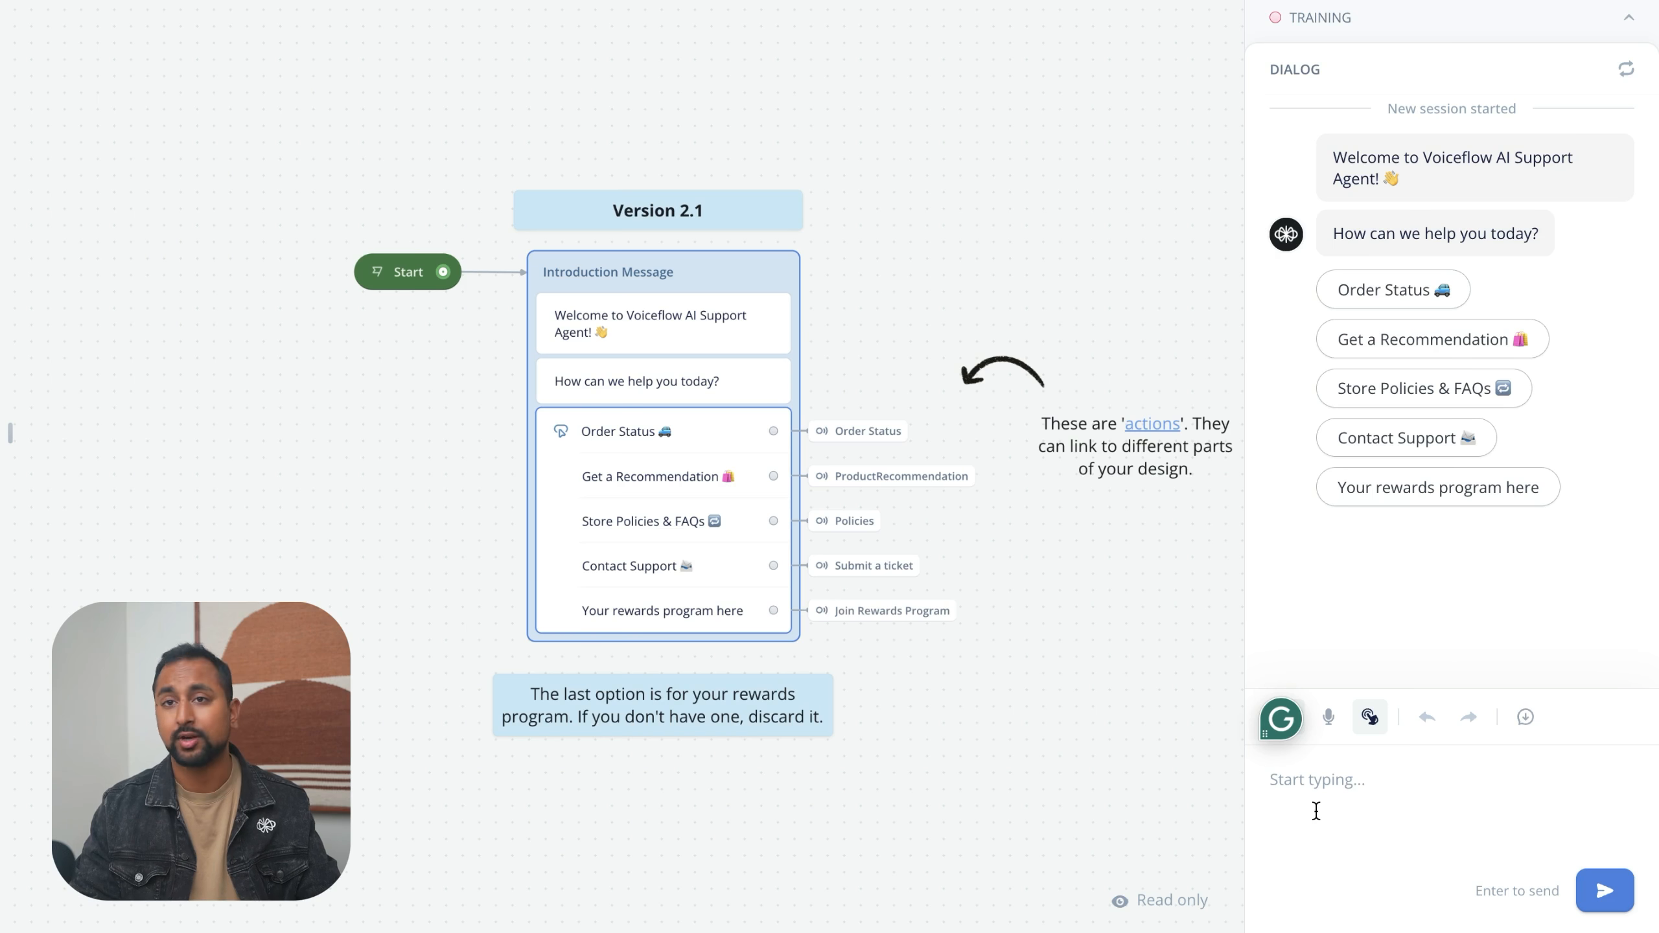
text(What is your retu)
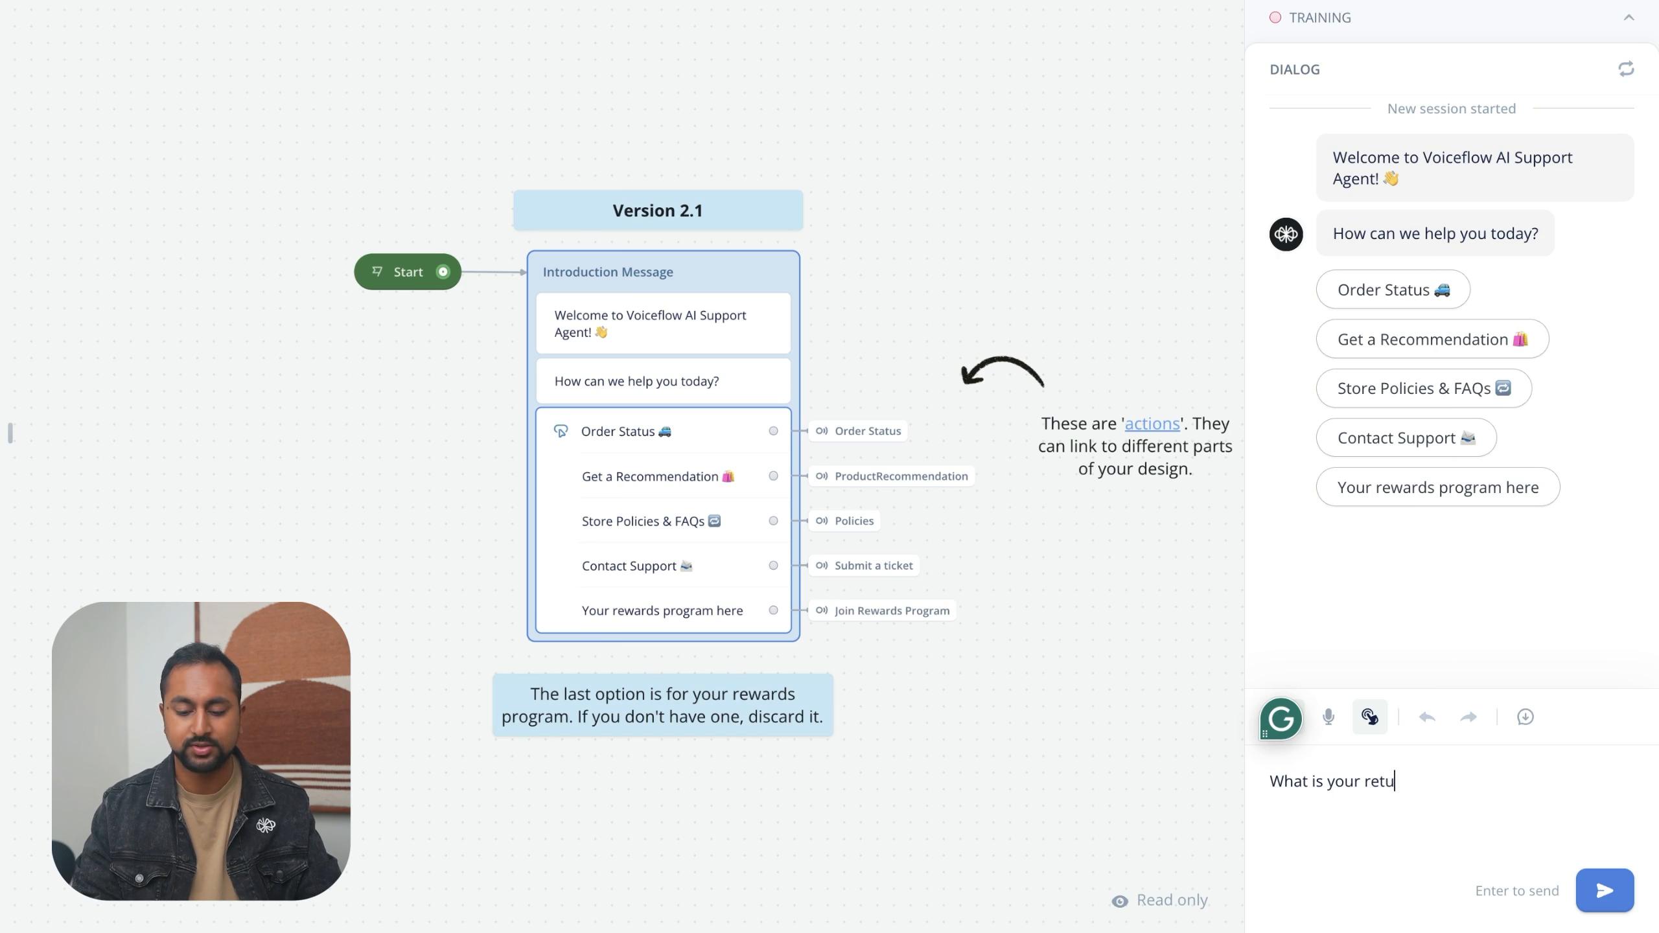
text(rn policy?)
key(Return)
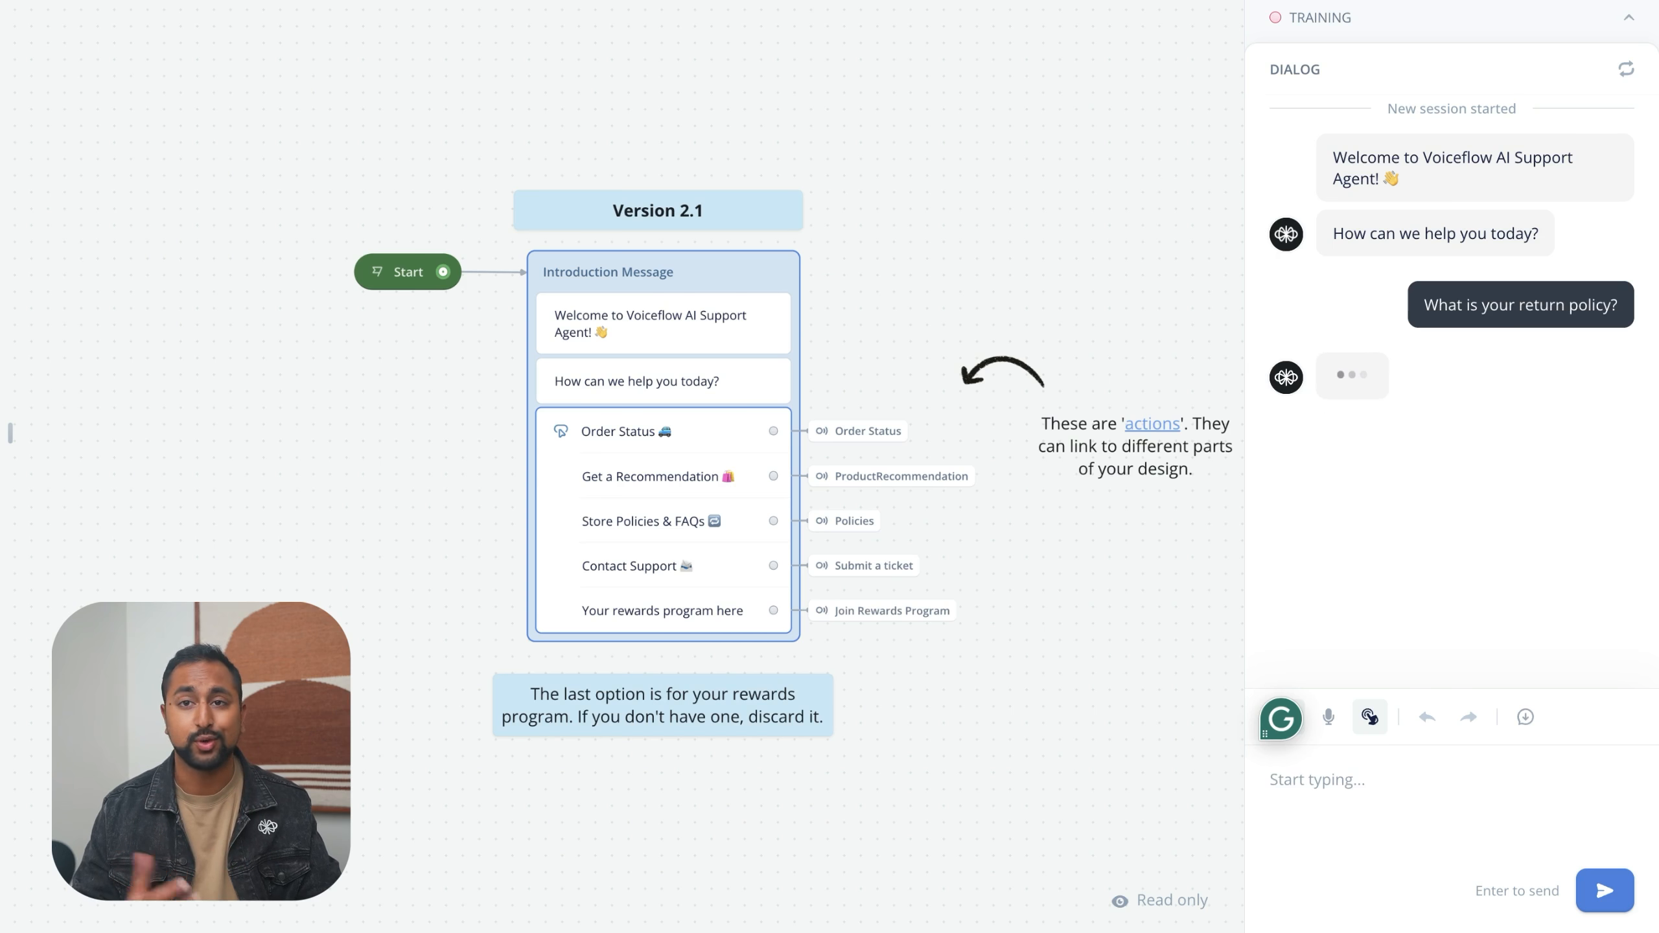
- Ask the agent "What are your socks made of?" and exit the test run to return to the Home workflow canvas
text(What are your socks )
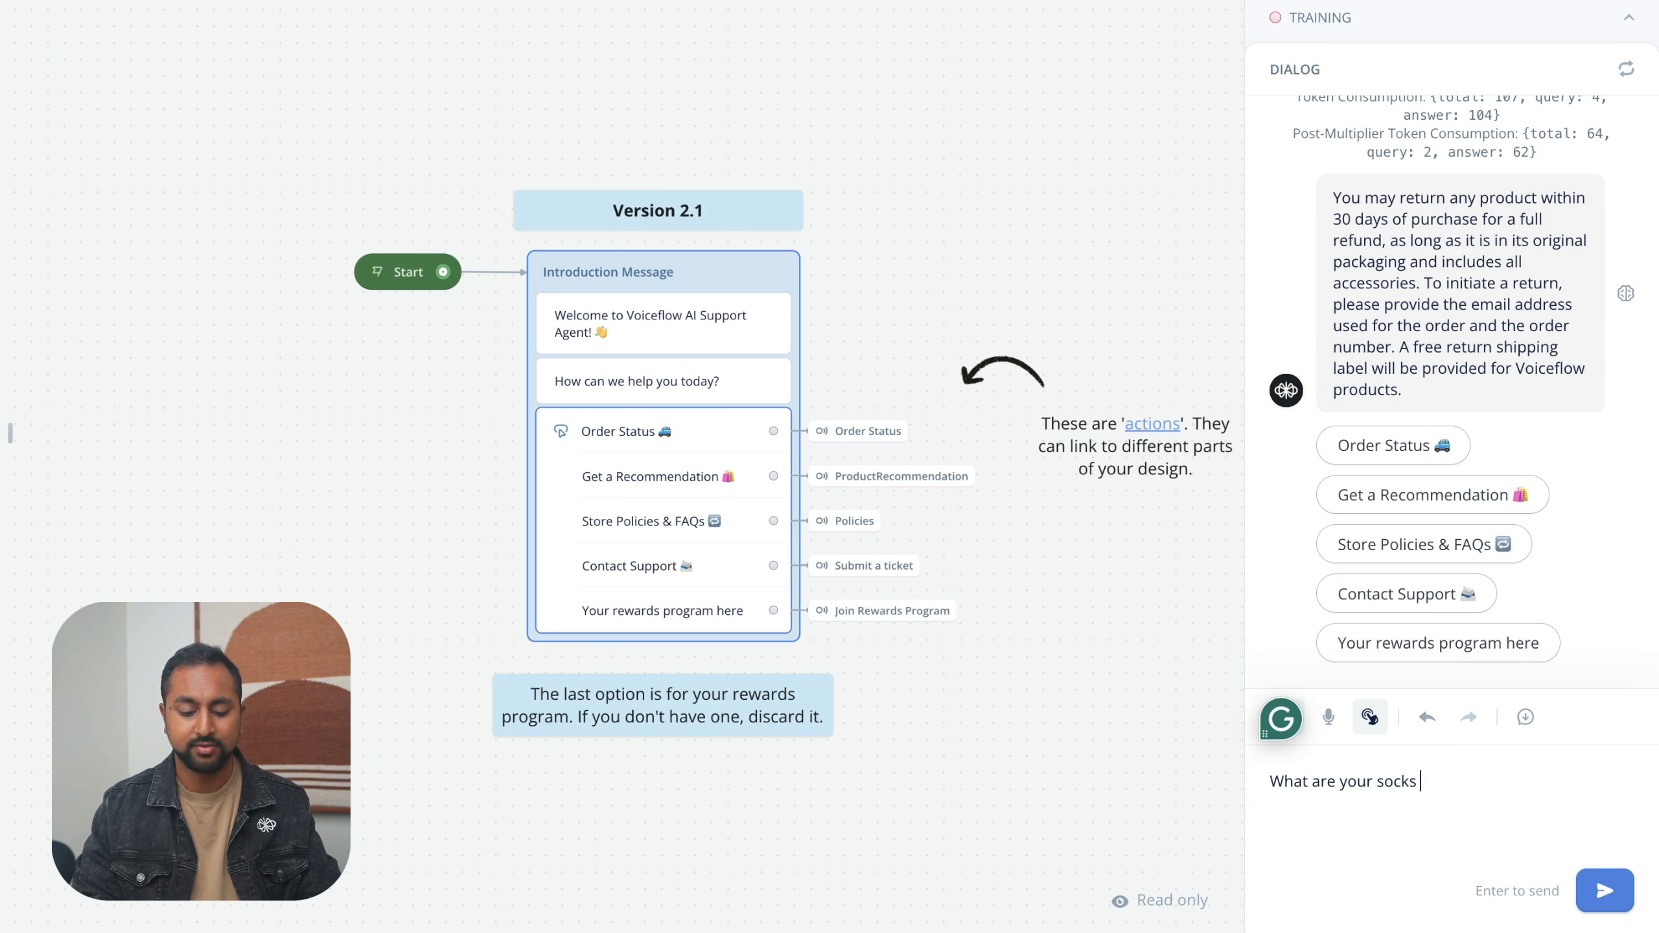
text(made of?)
key(Return)
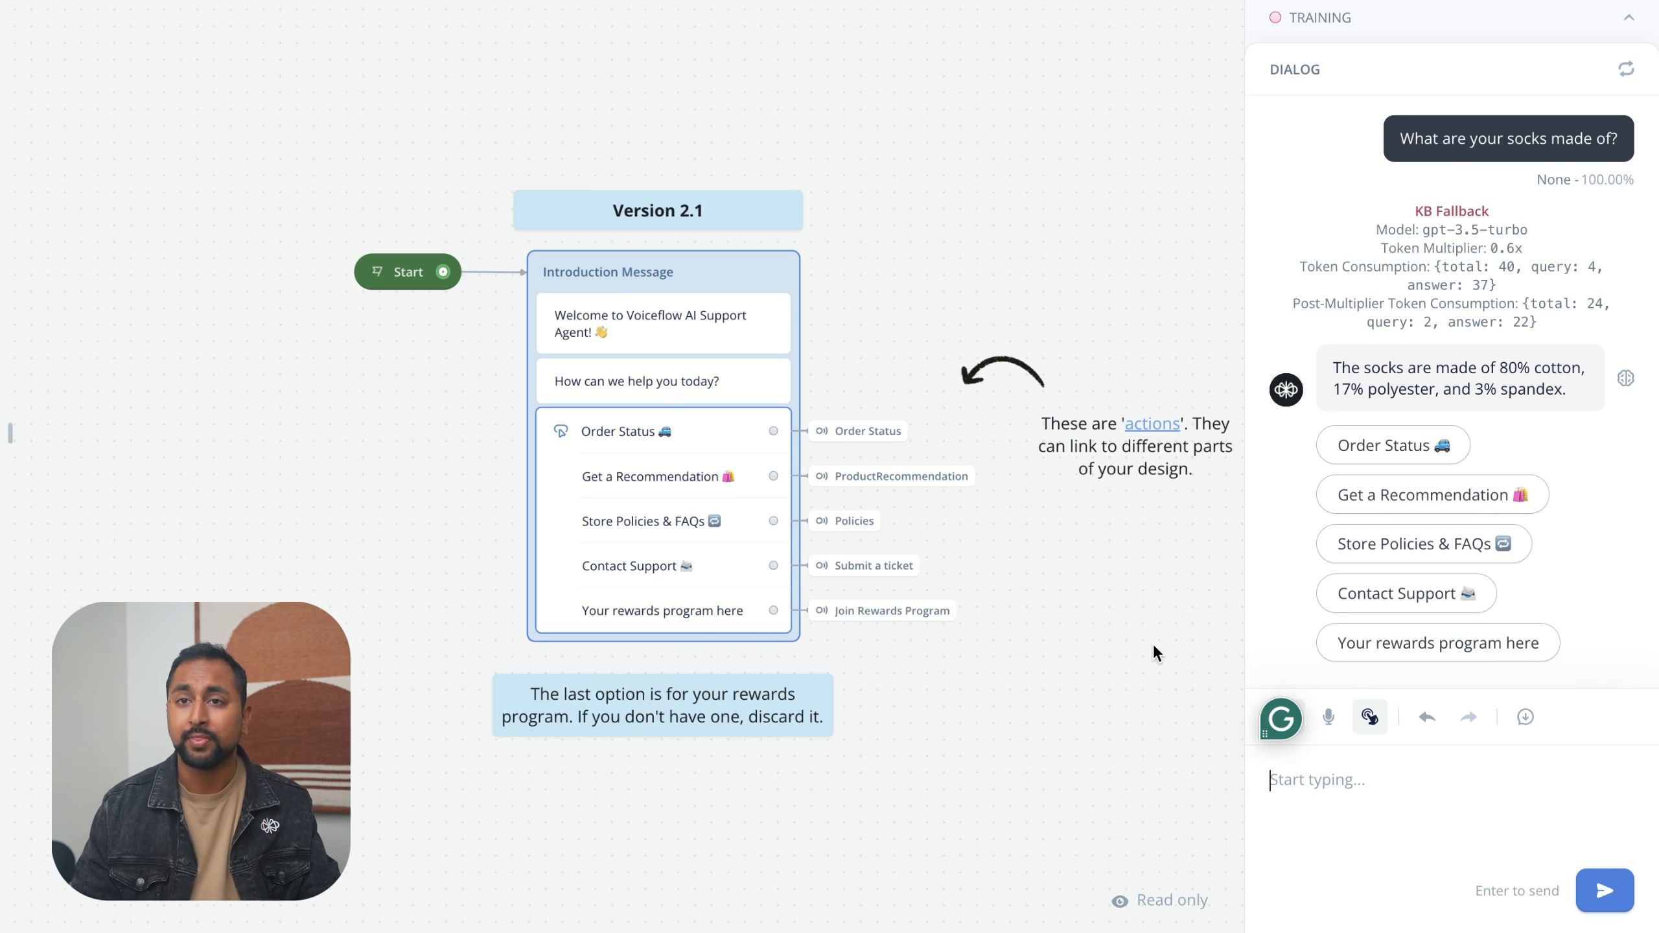
key(Escape)
click(1090, 598)
drag(1089, 596, 1284, 523)
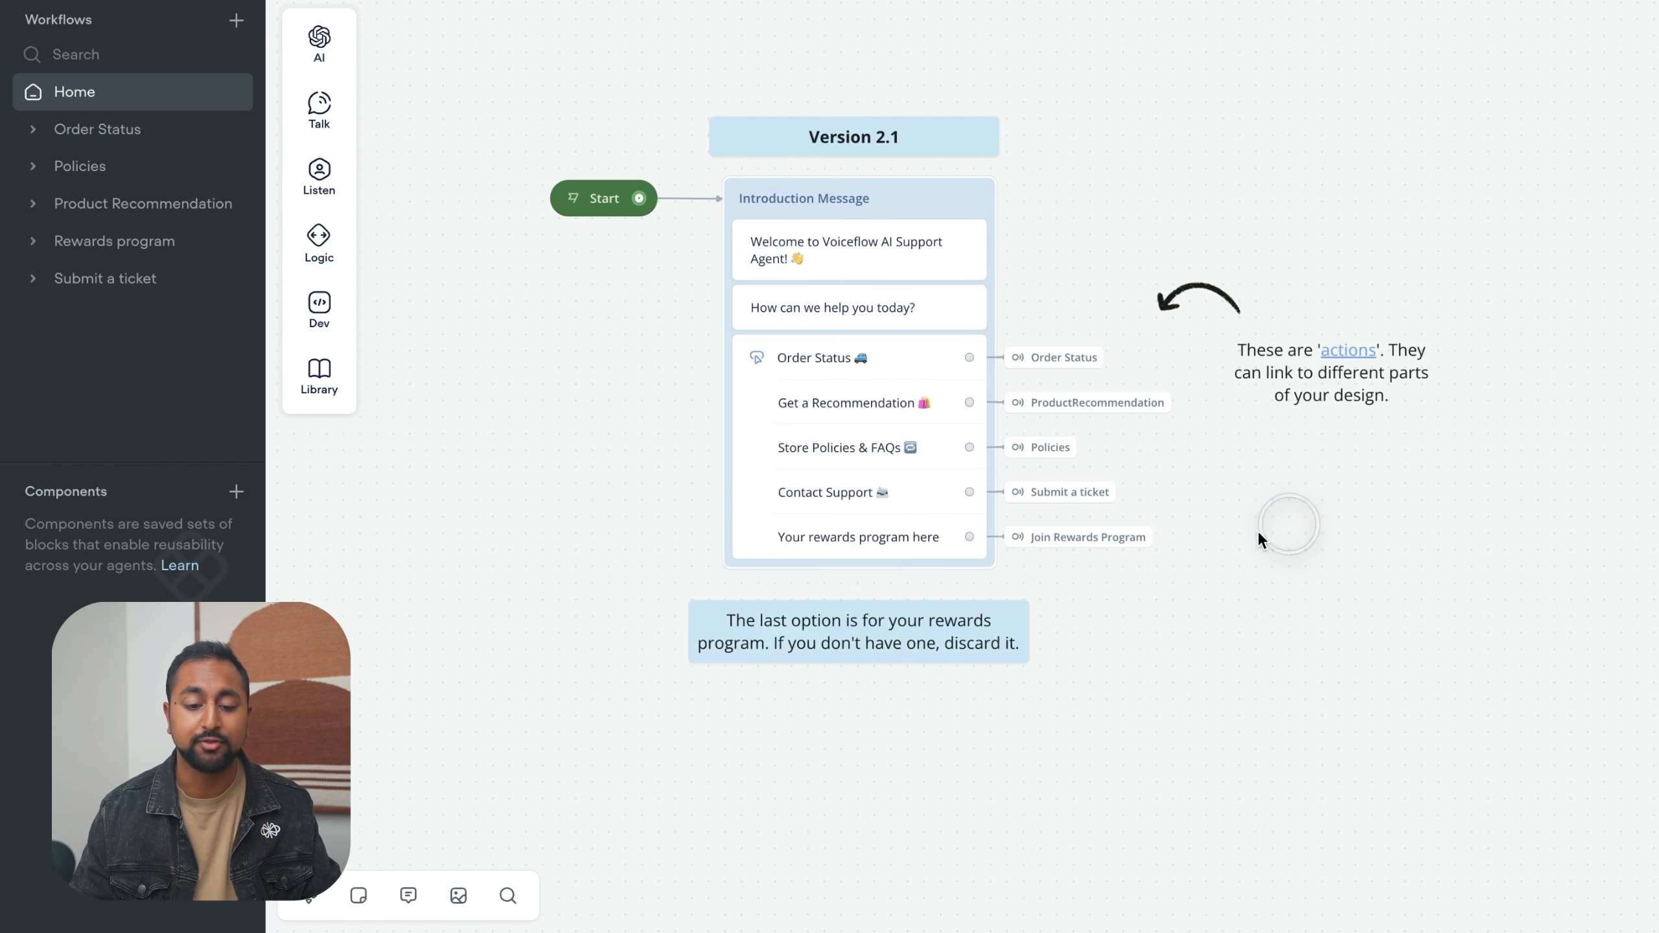